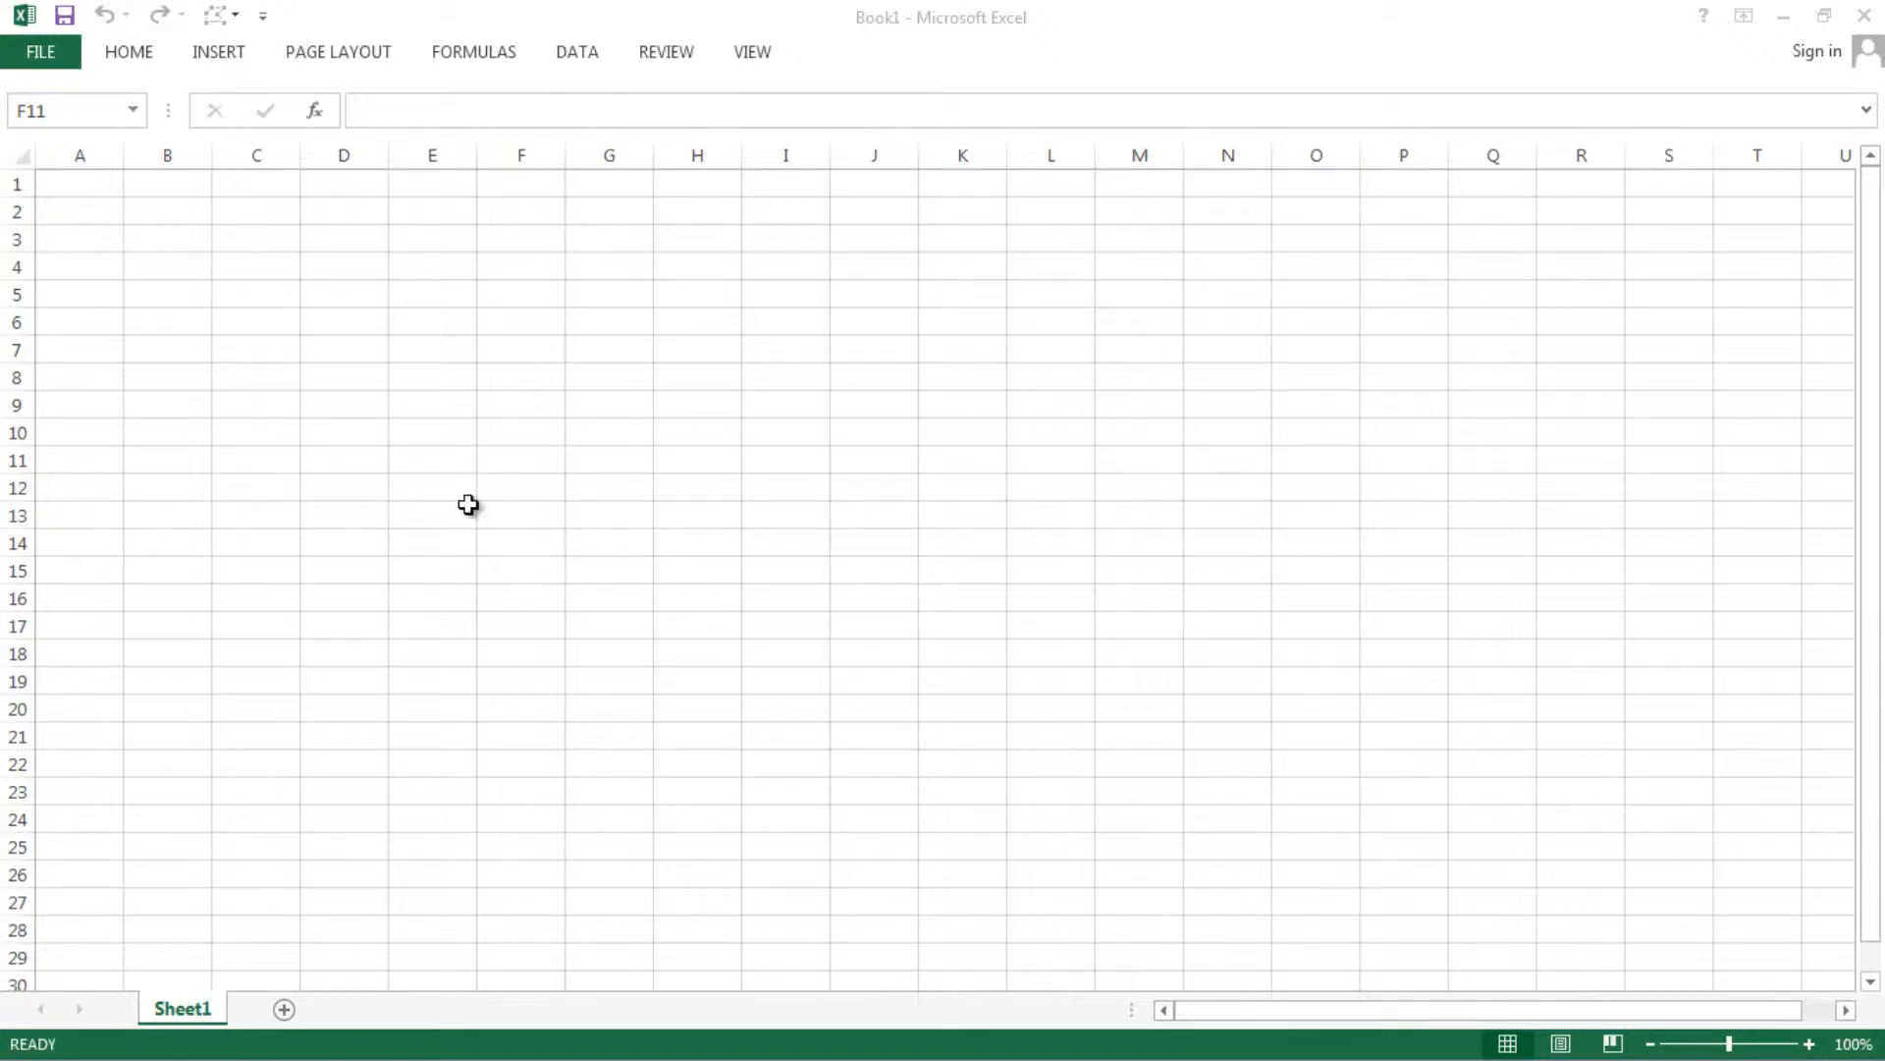
Open the "data tables" workbook from the chapt 10 exercise folder.
key("ctrl+o")
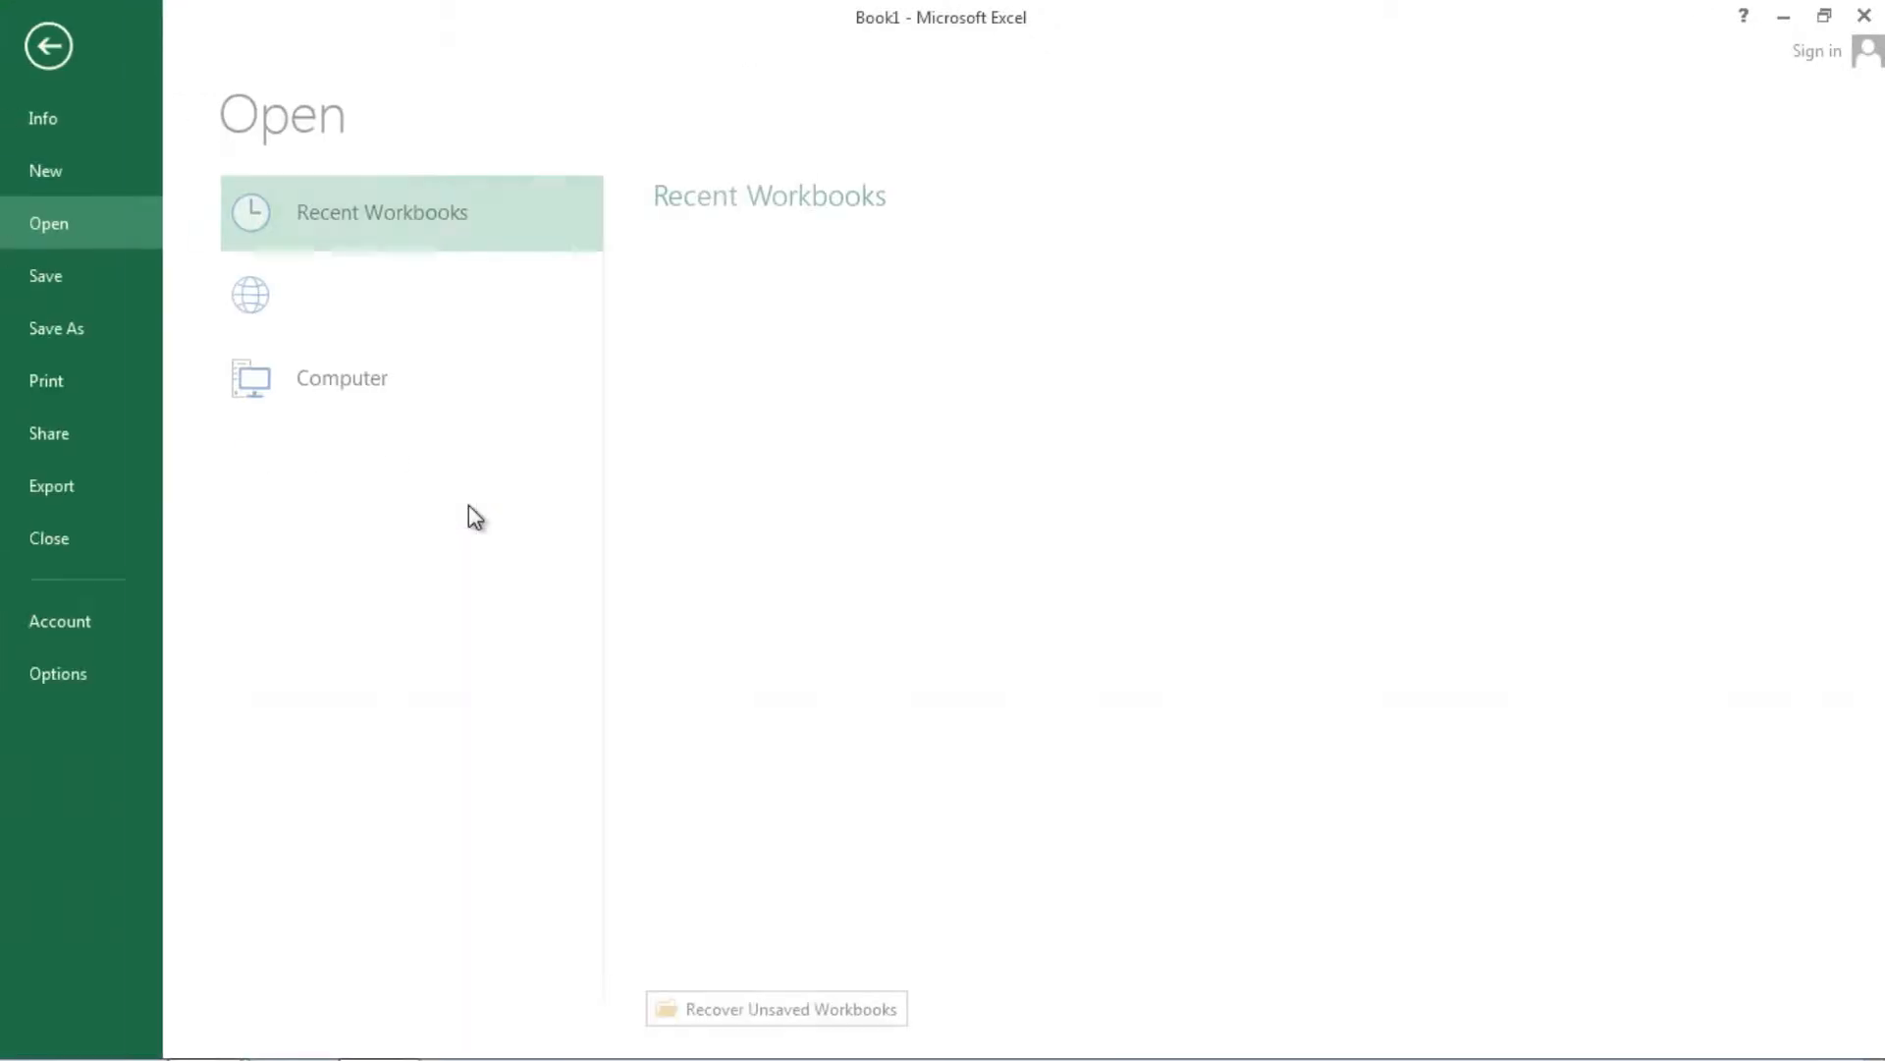
left_click(358, 473)
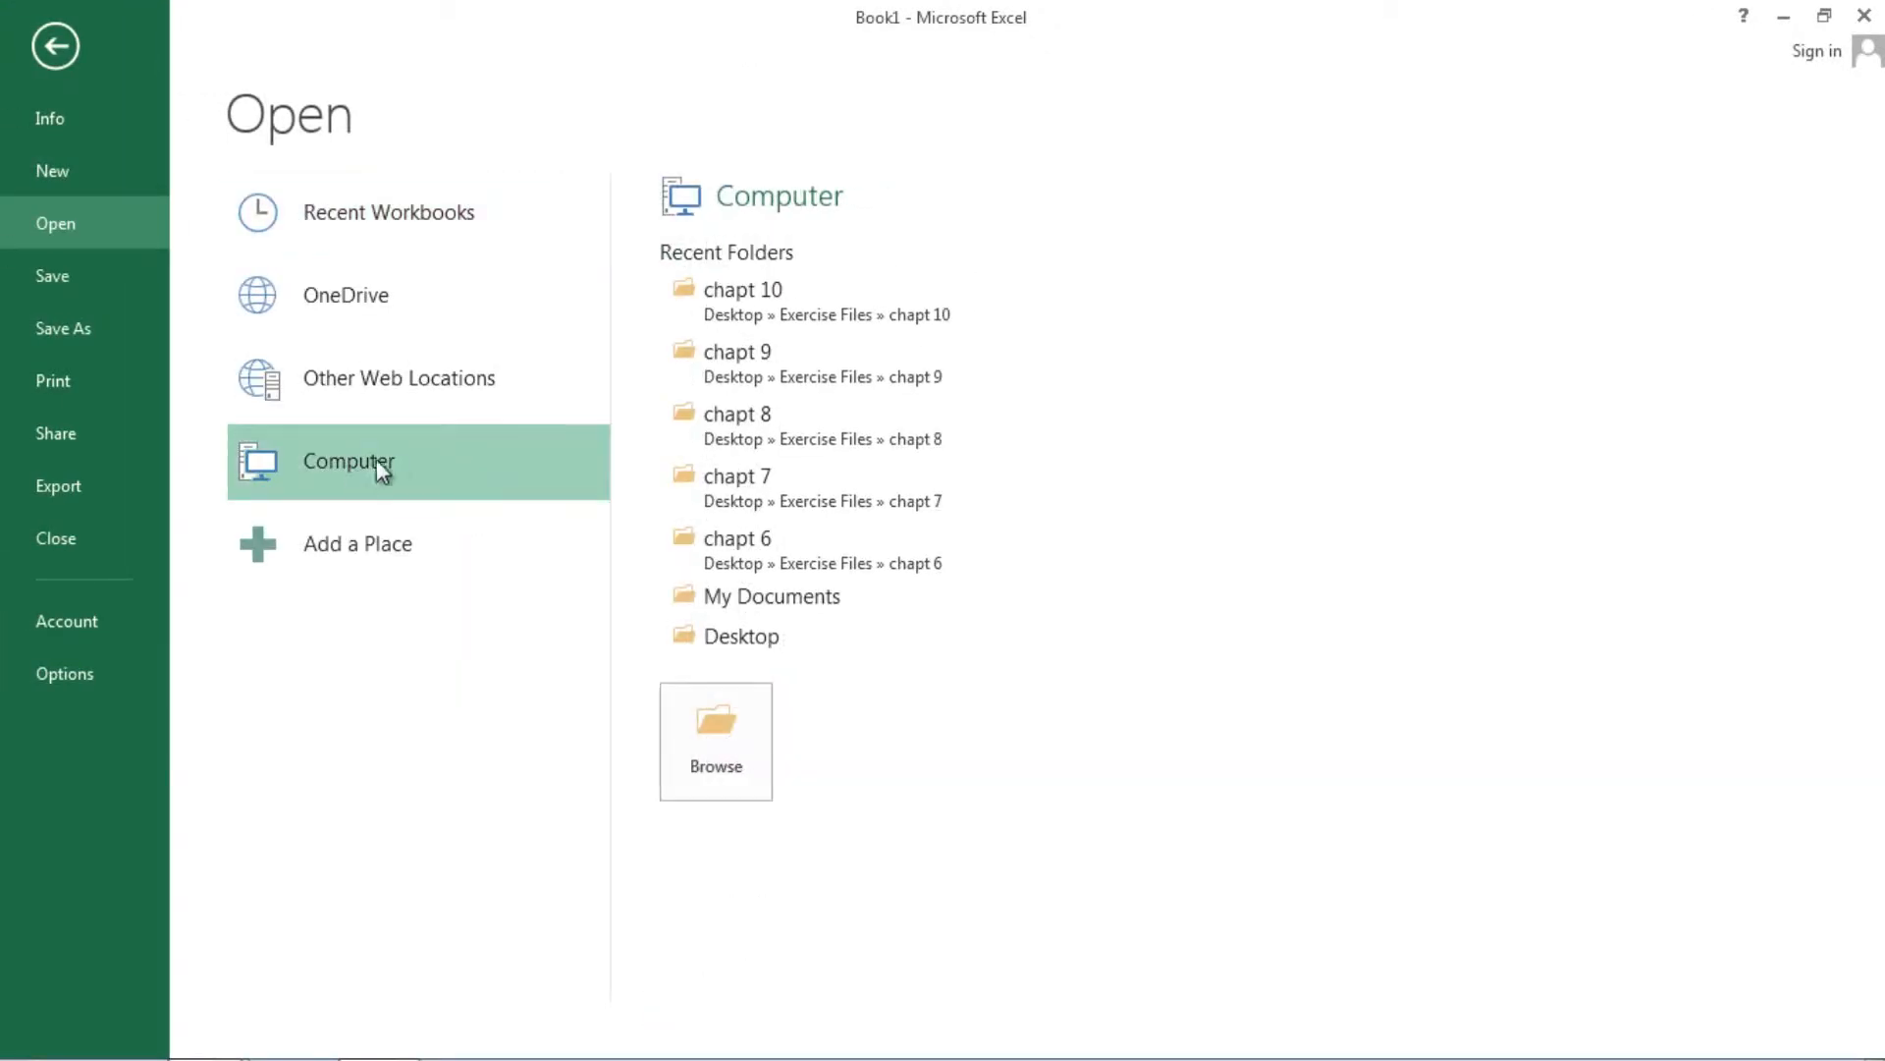
left_click(757, 317)
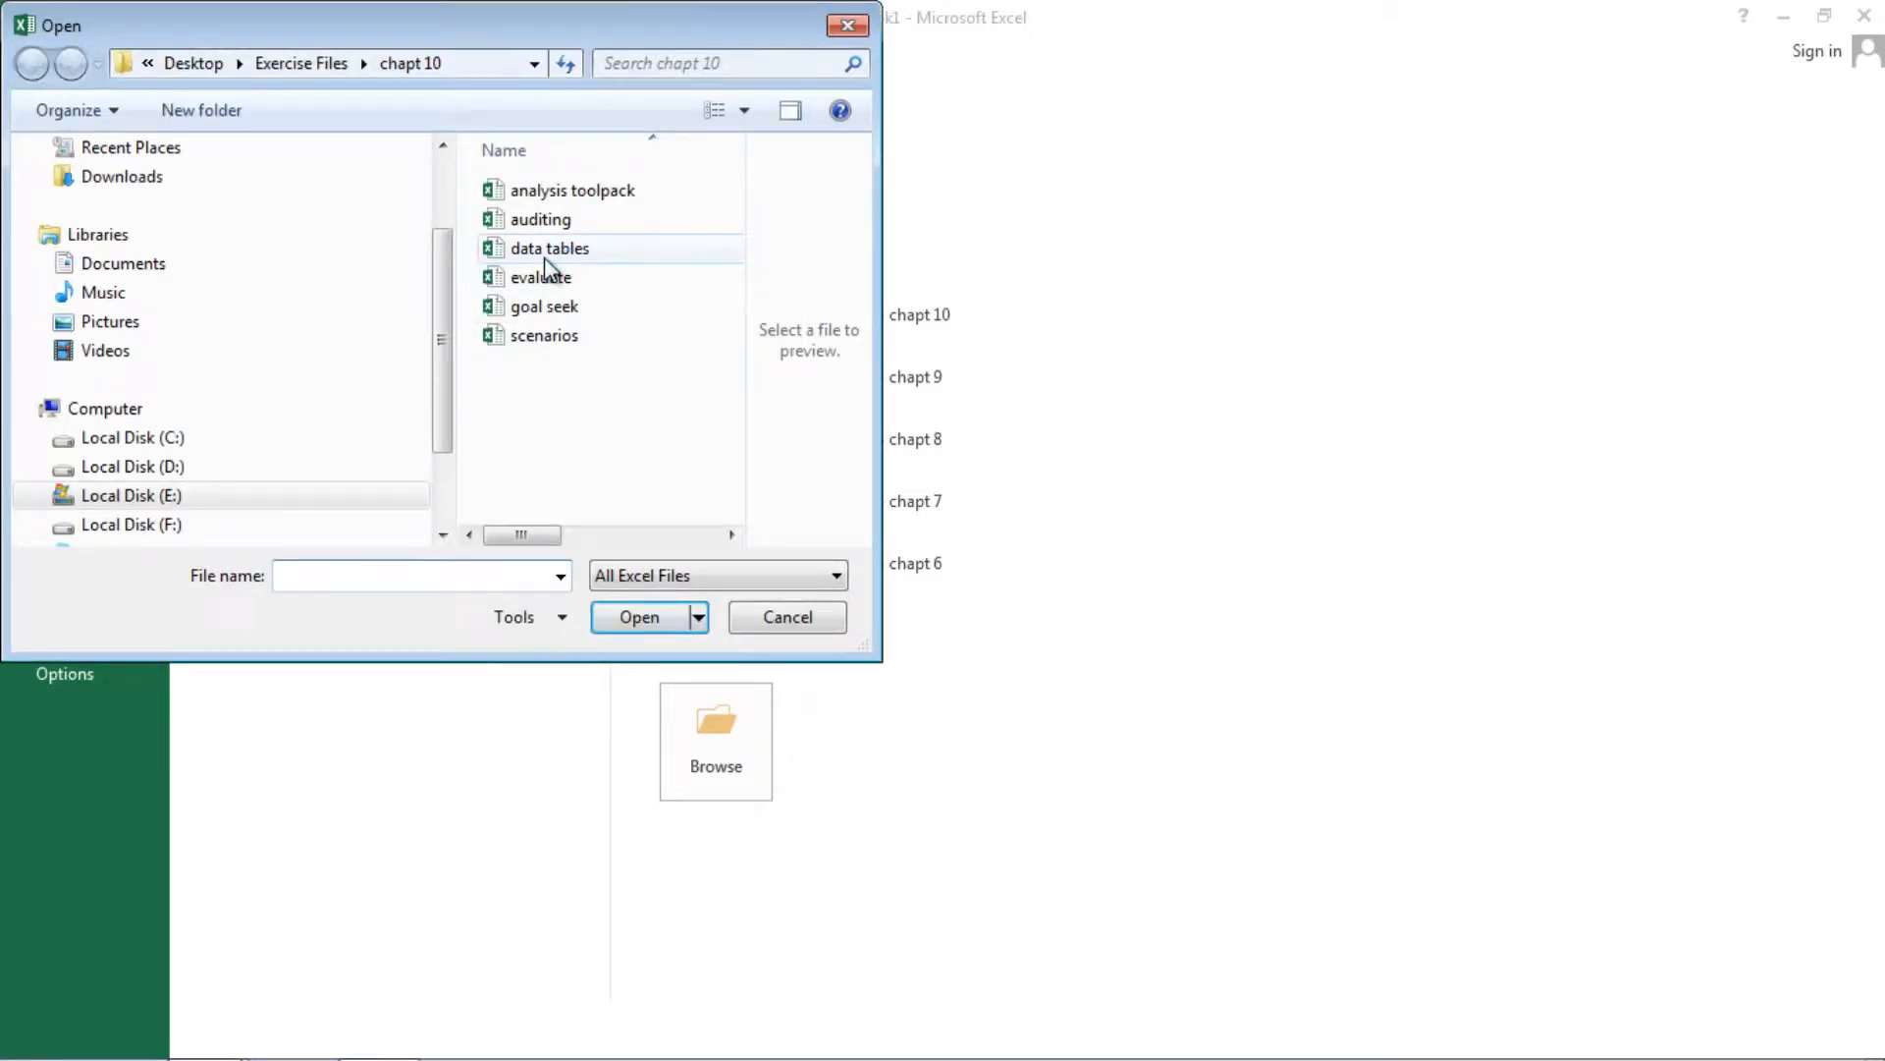
double_click(545, 257)
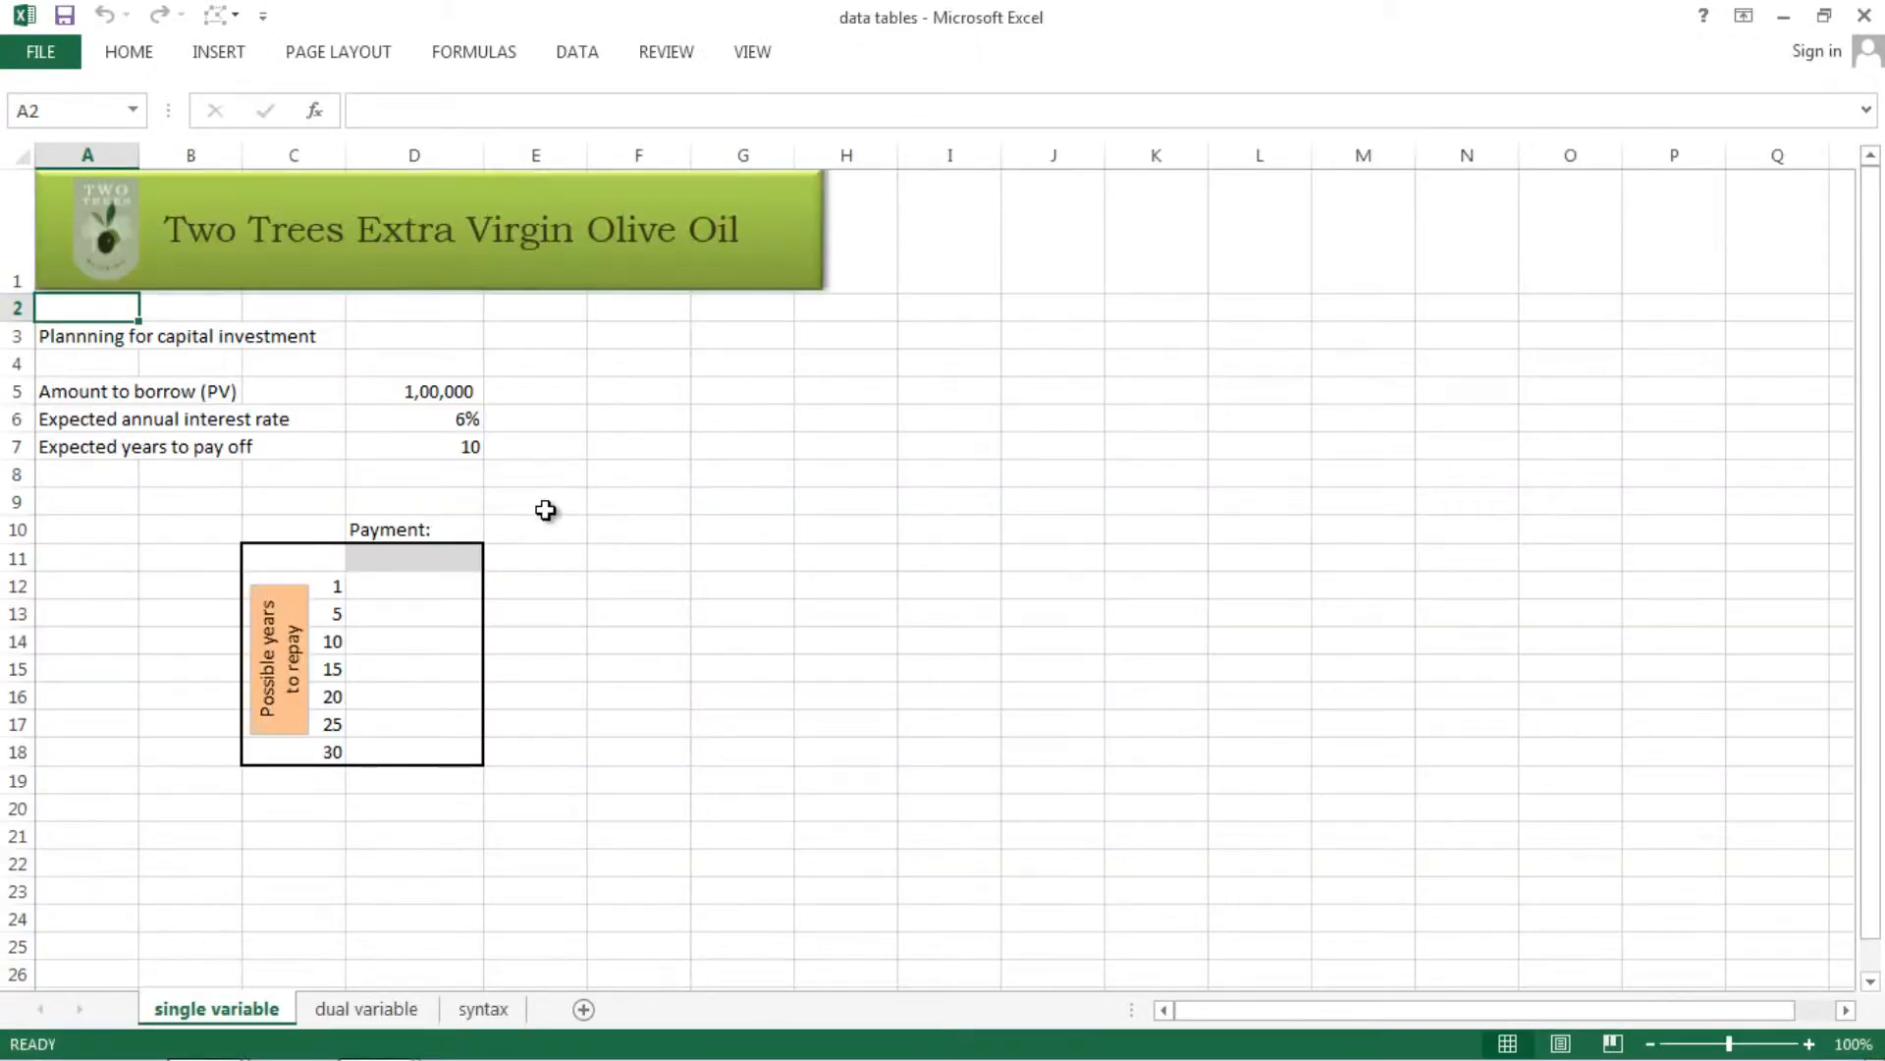
left_click(636, 499)
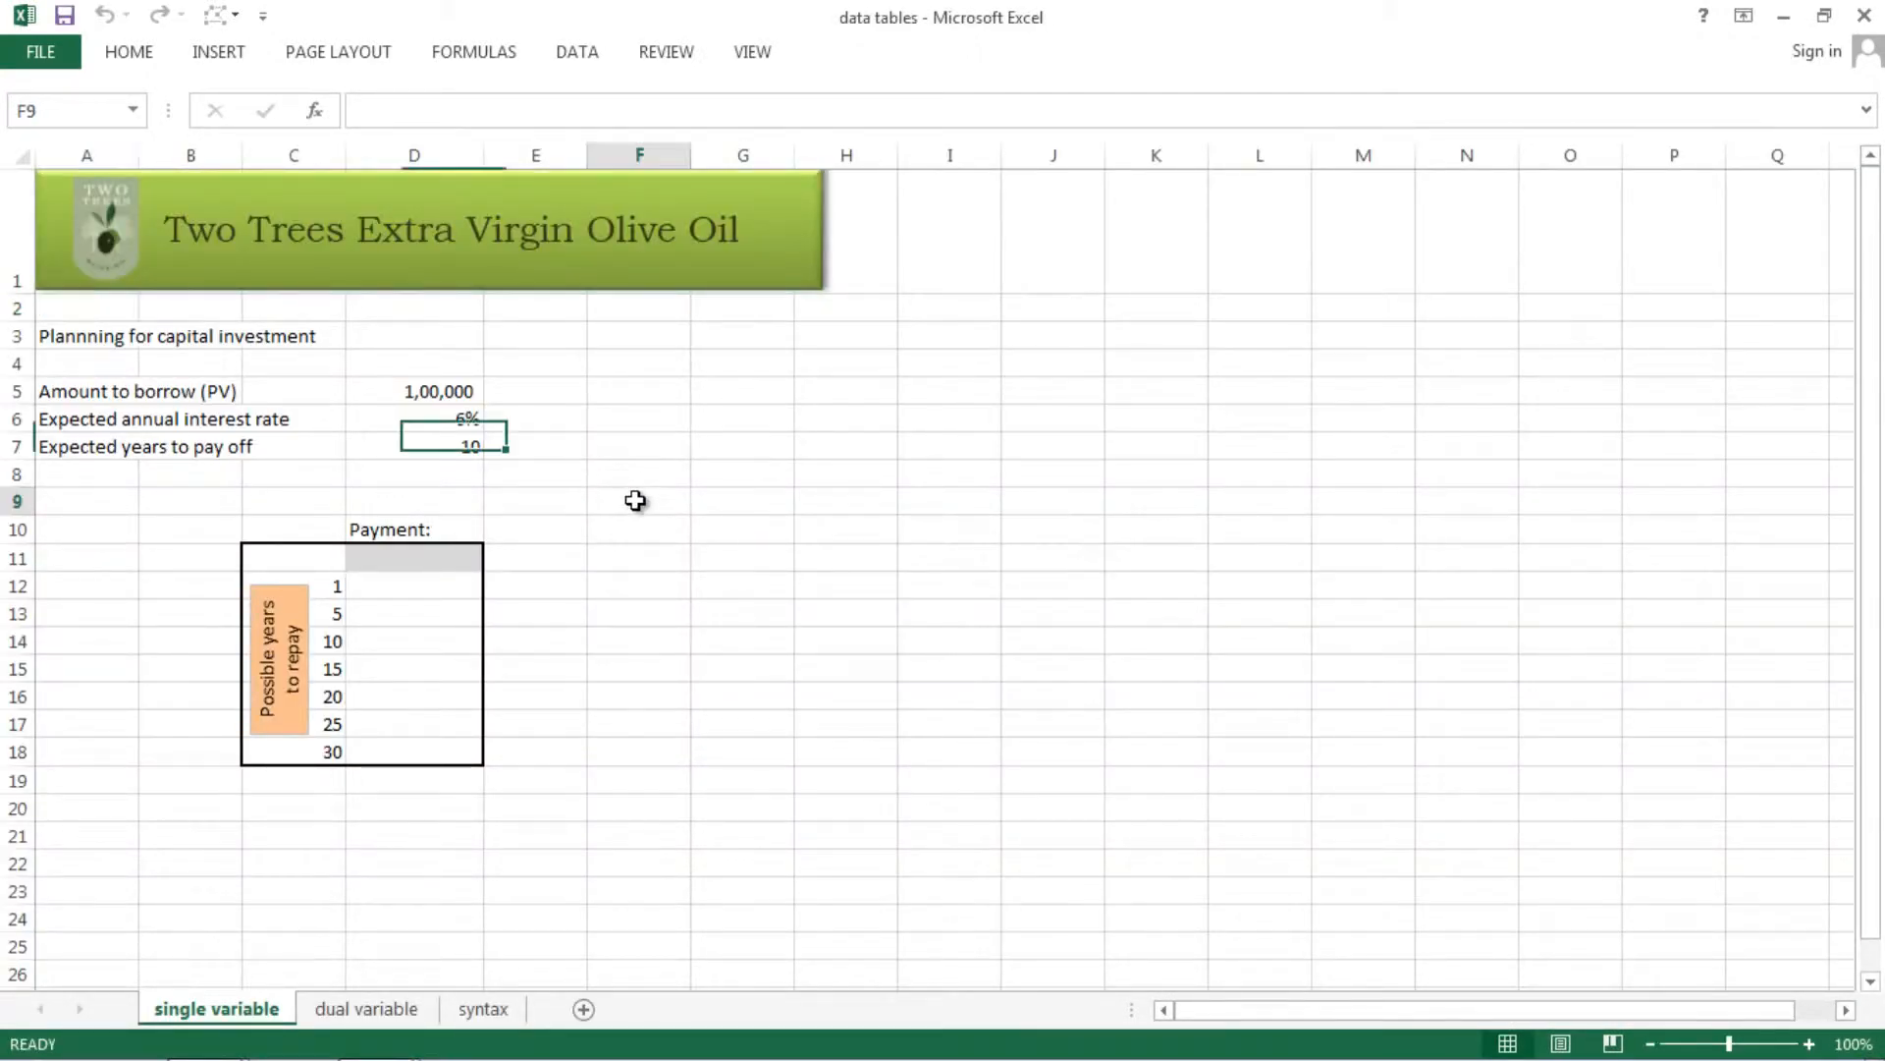
left_click(579, 449)
left_click(594, 535)
left_click(747, 475)
left_click(549, 454)
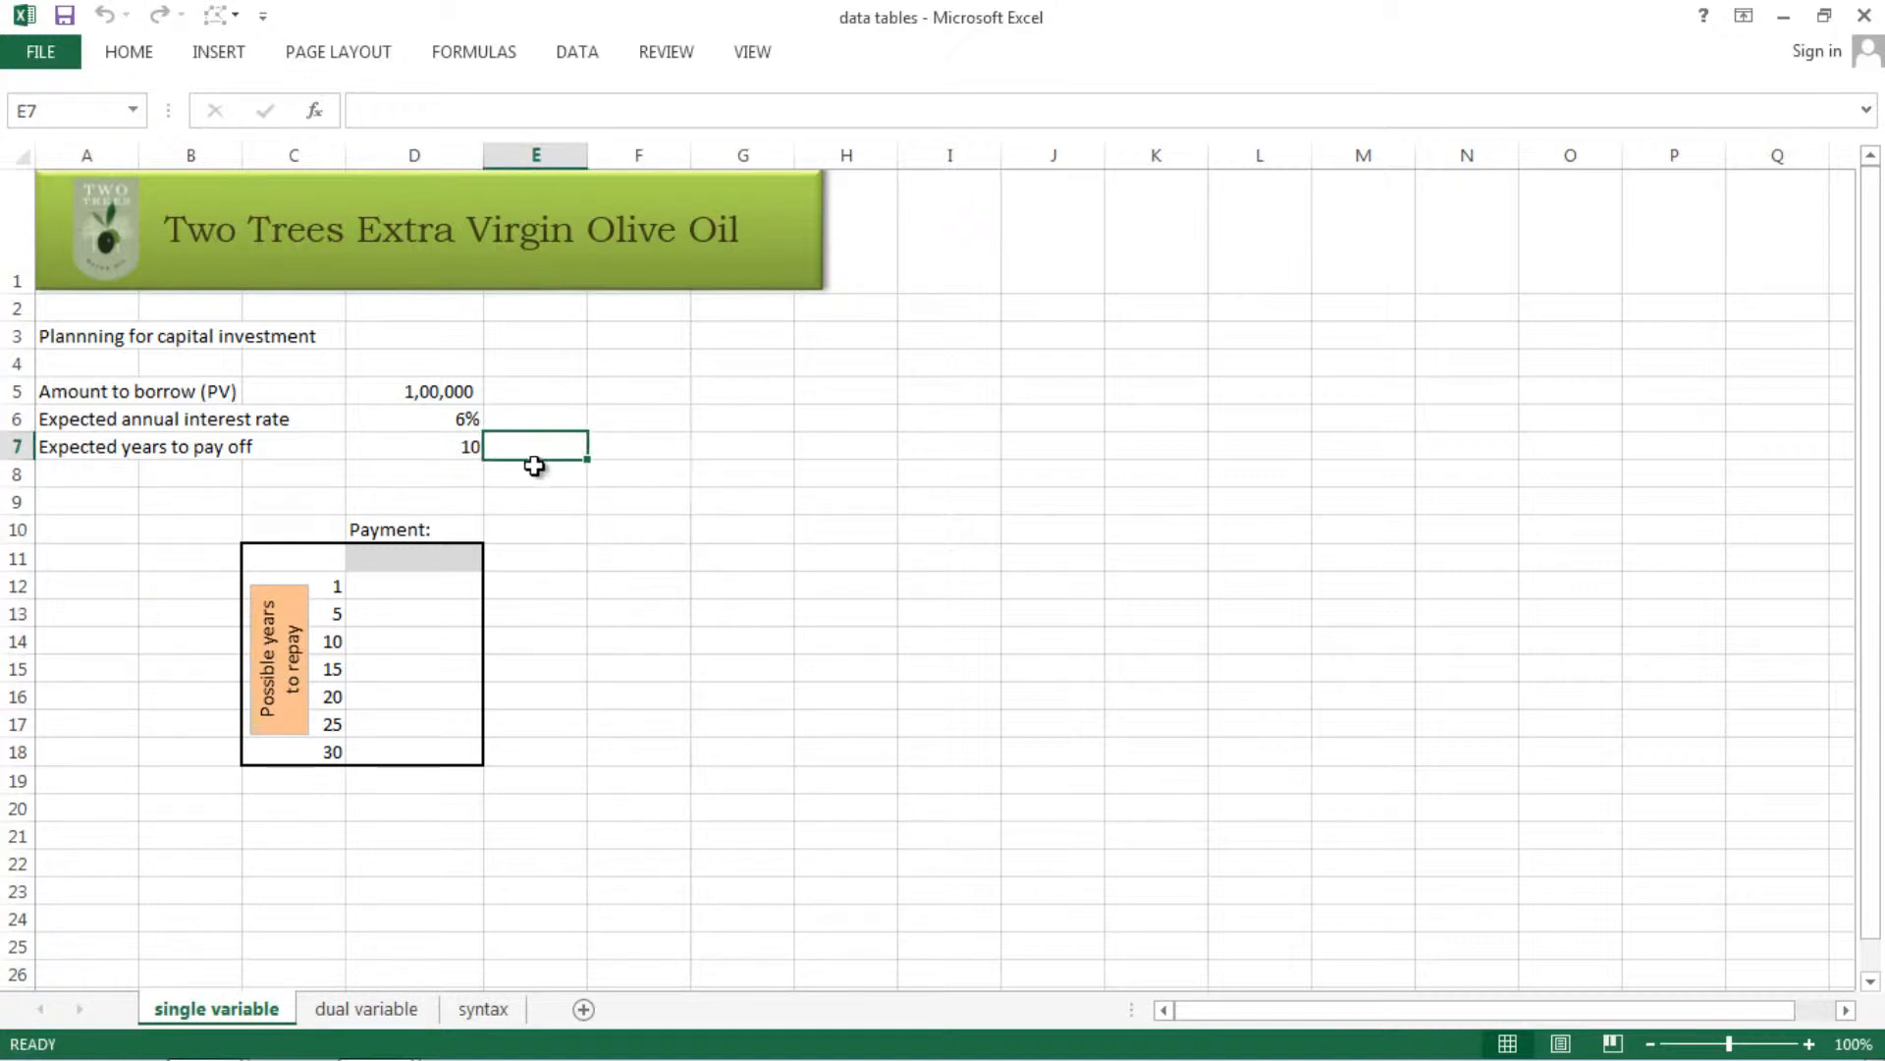
Examine the loan inputs in D5:D7: amount to borrow, expected annual interest rate and expected years to pay off.
left_click(387, 390)
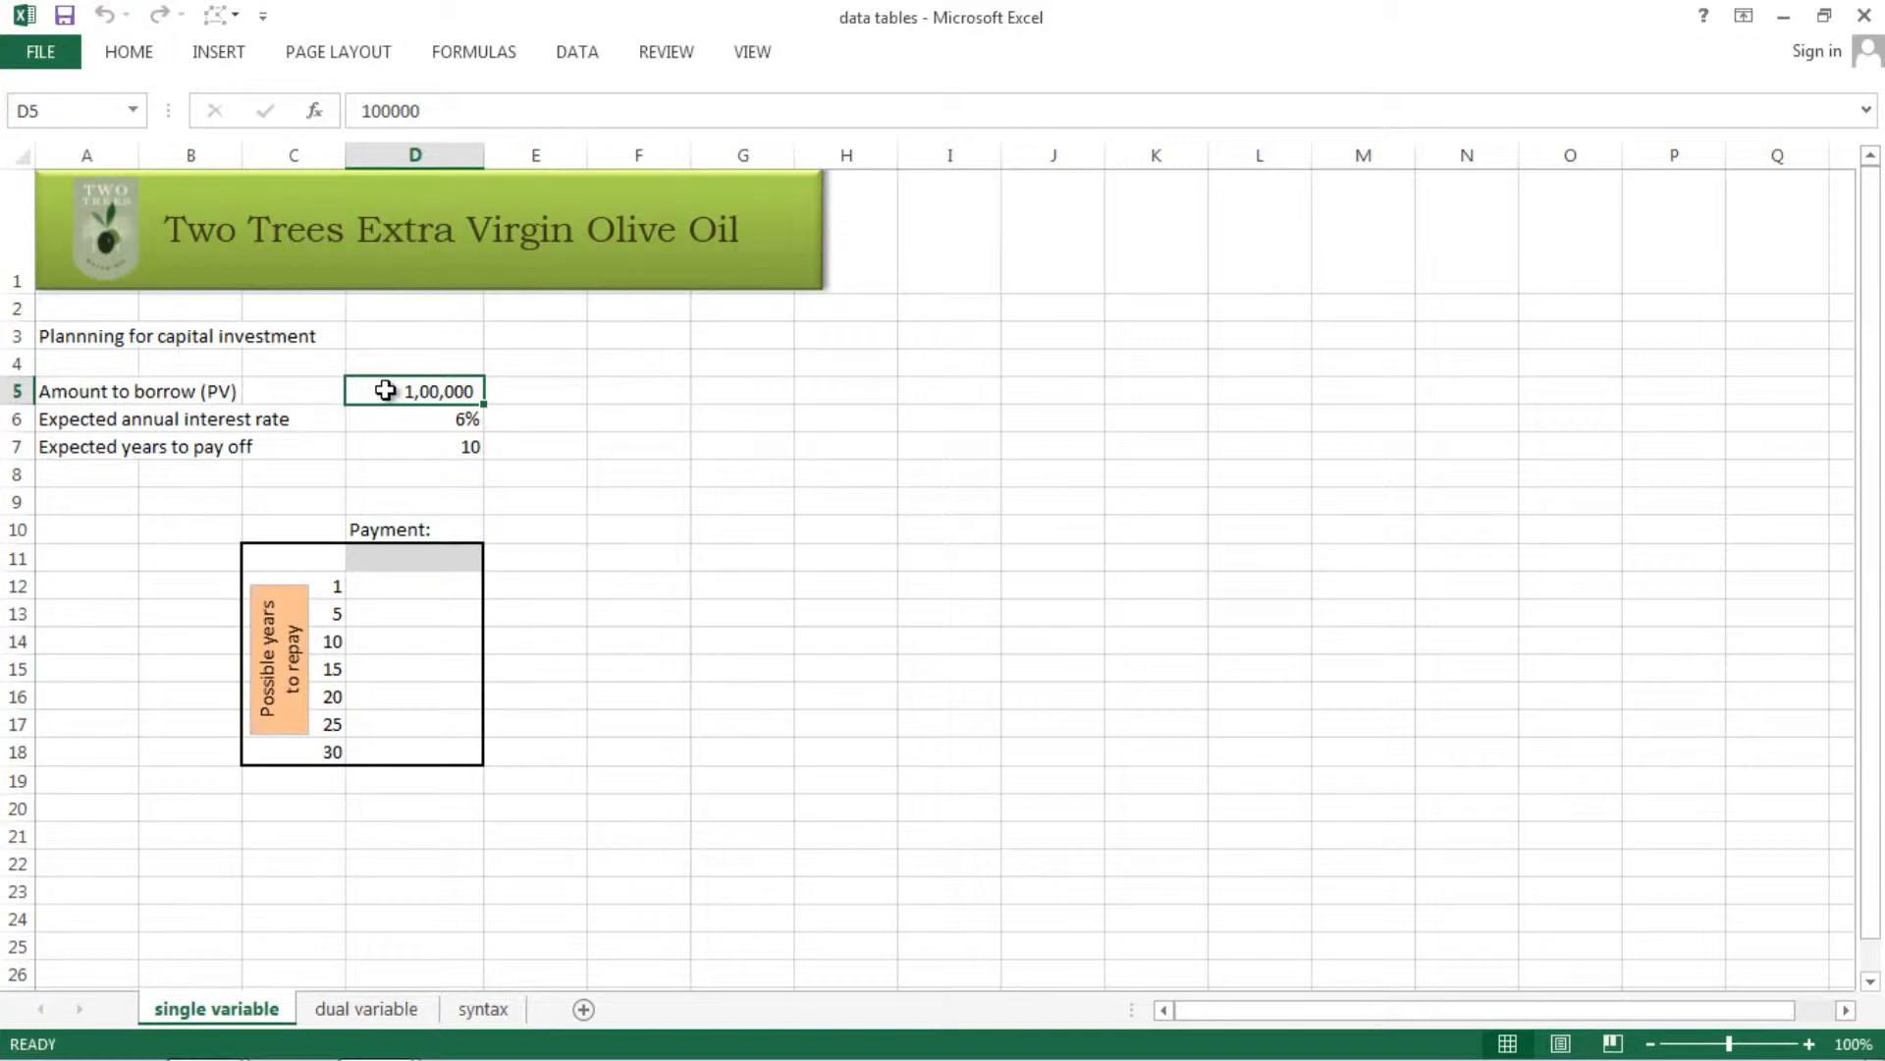
left_click(407, 416)
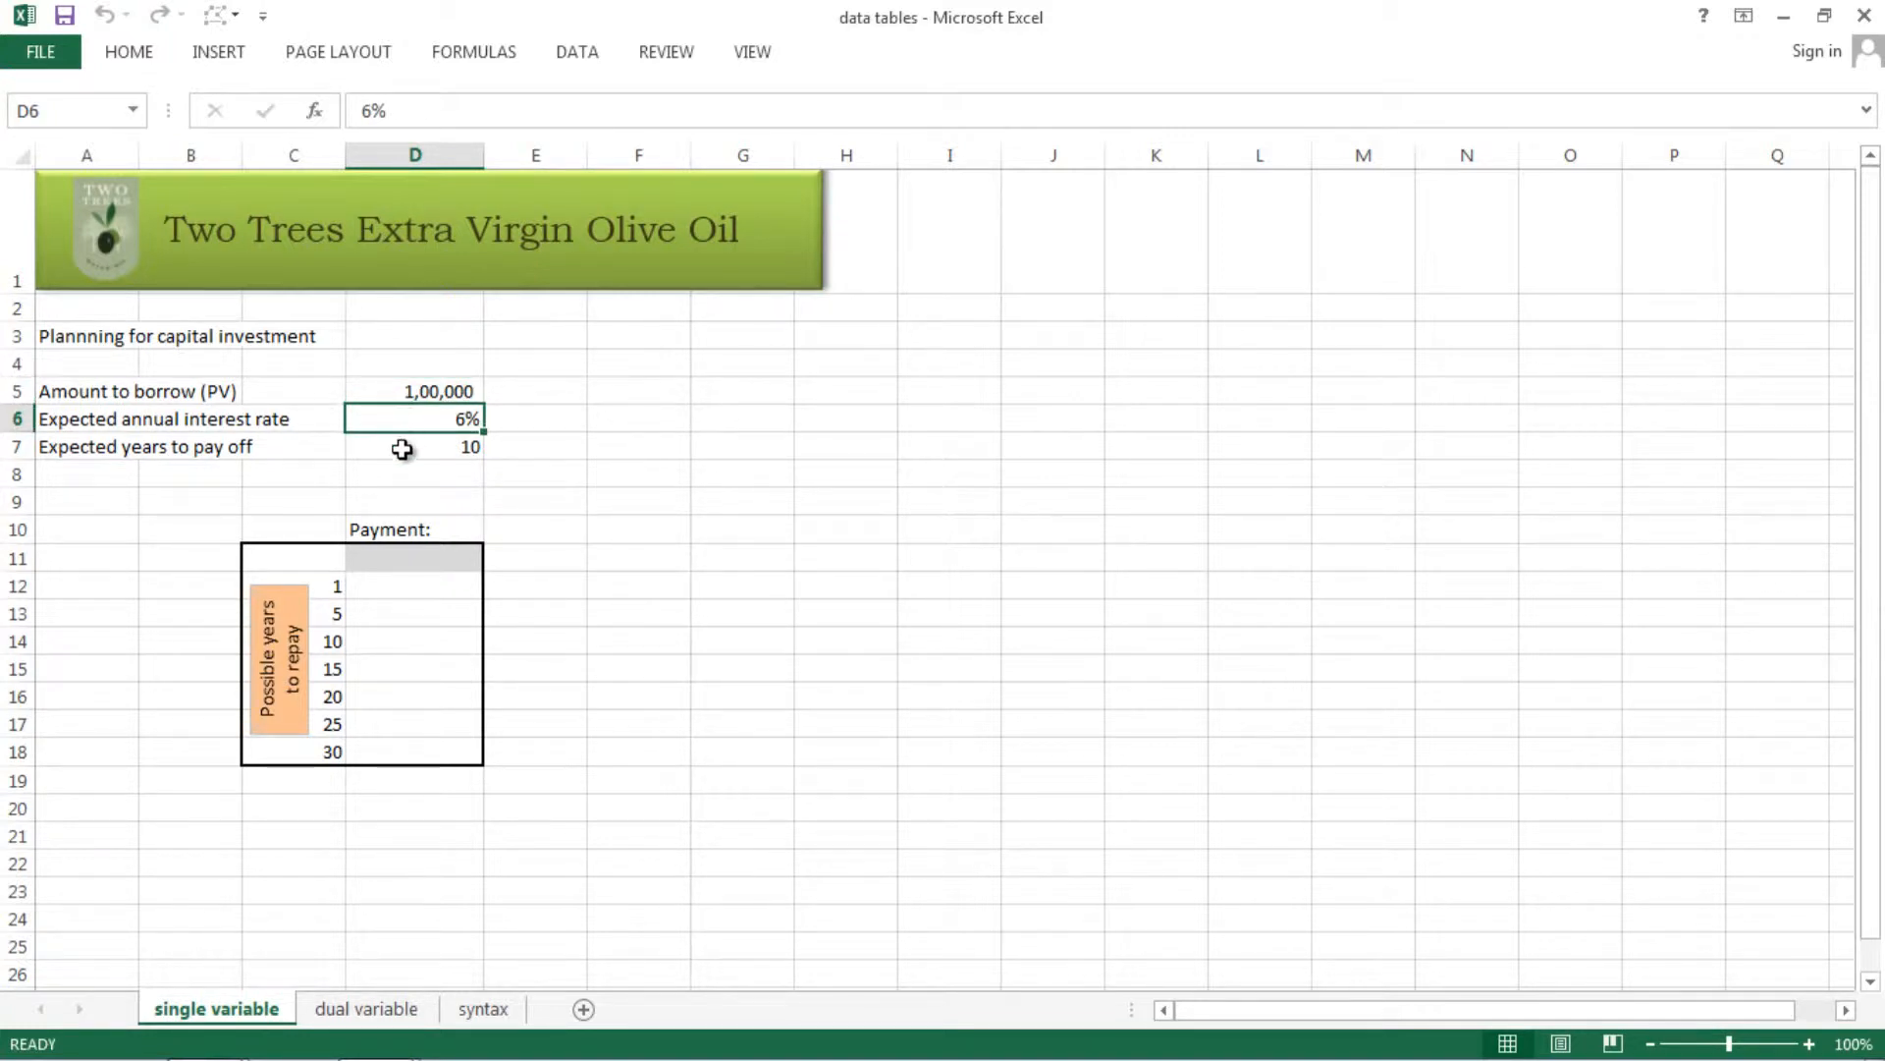
left_click(403, 449)
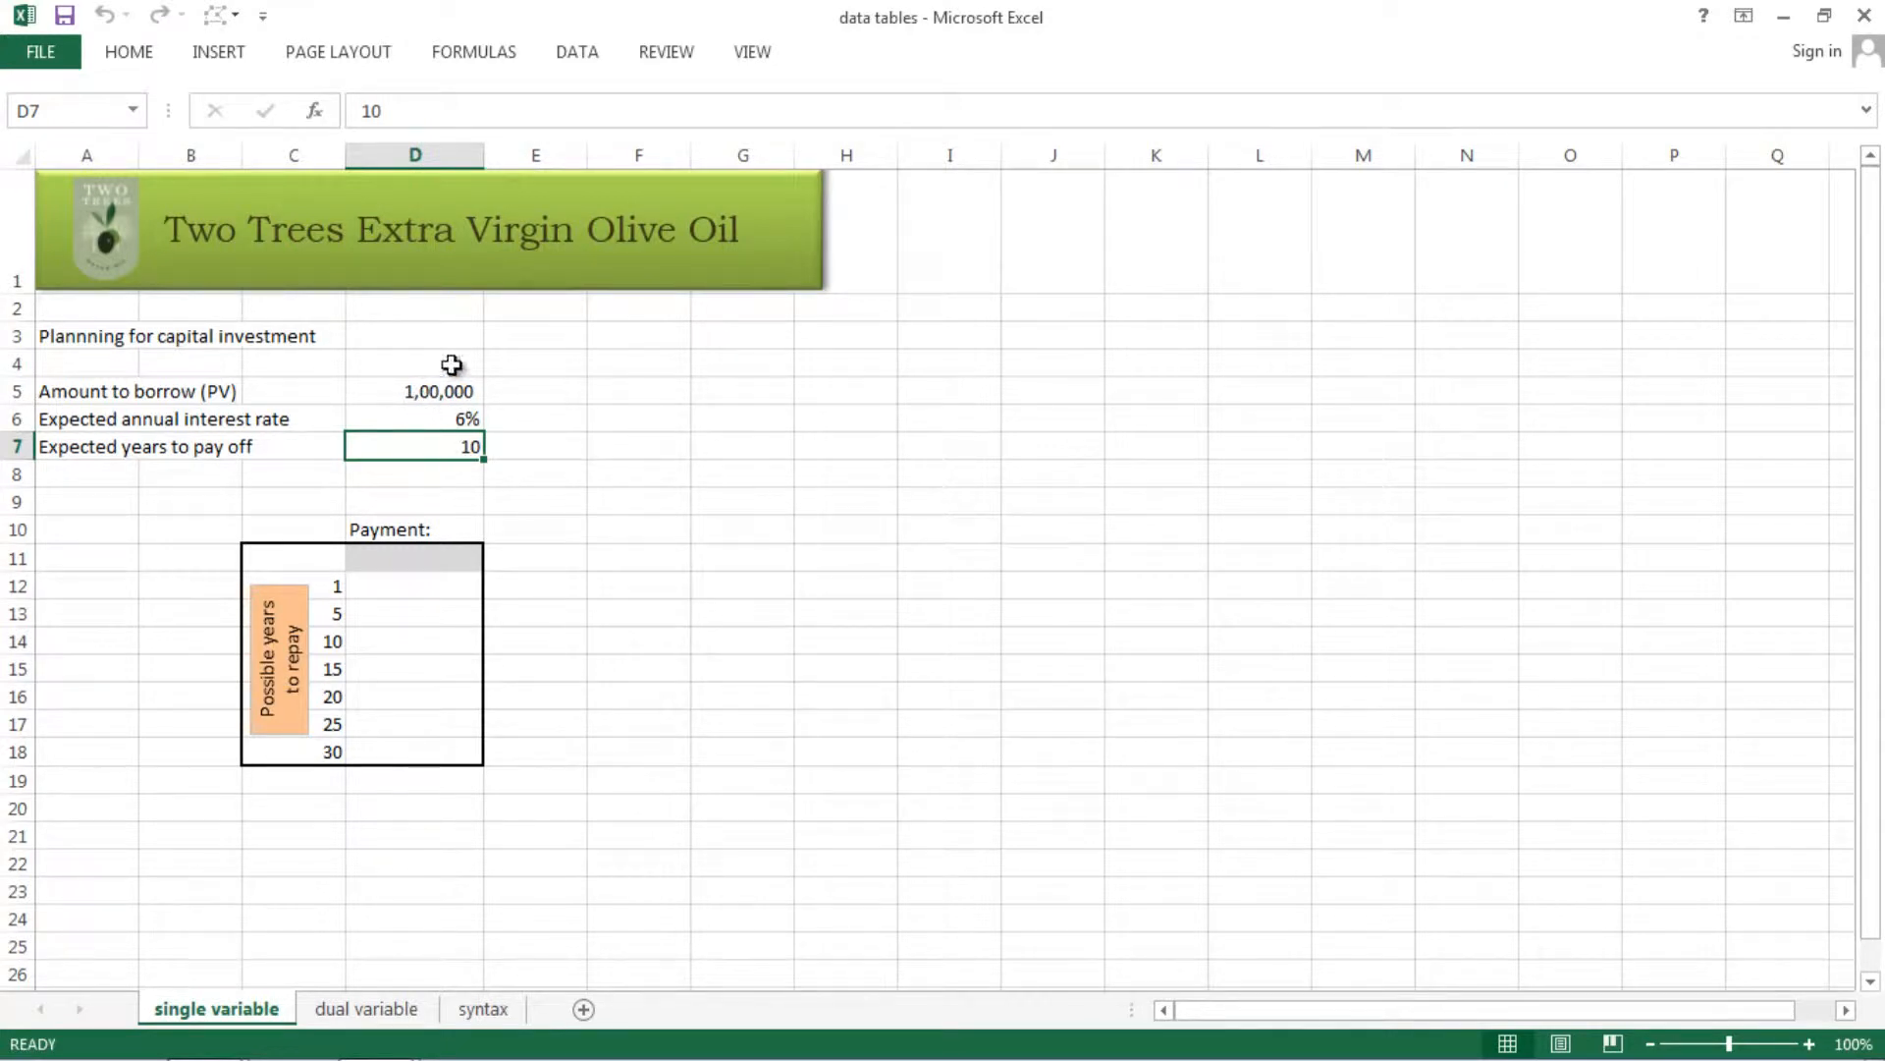
left_click(447, 416)
left_click(438, 391)
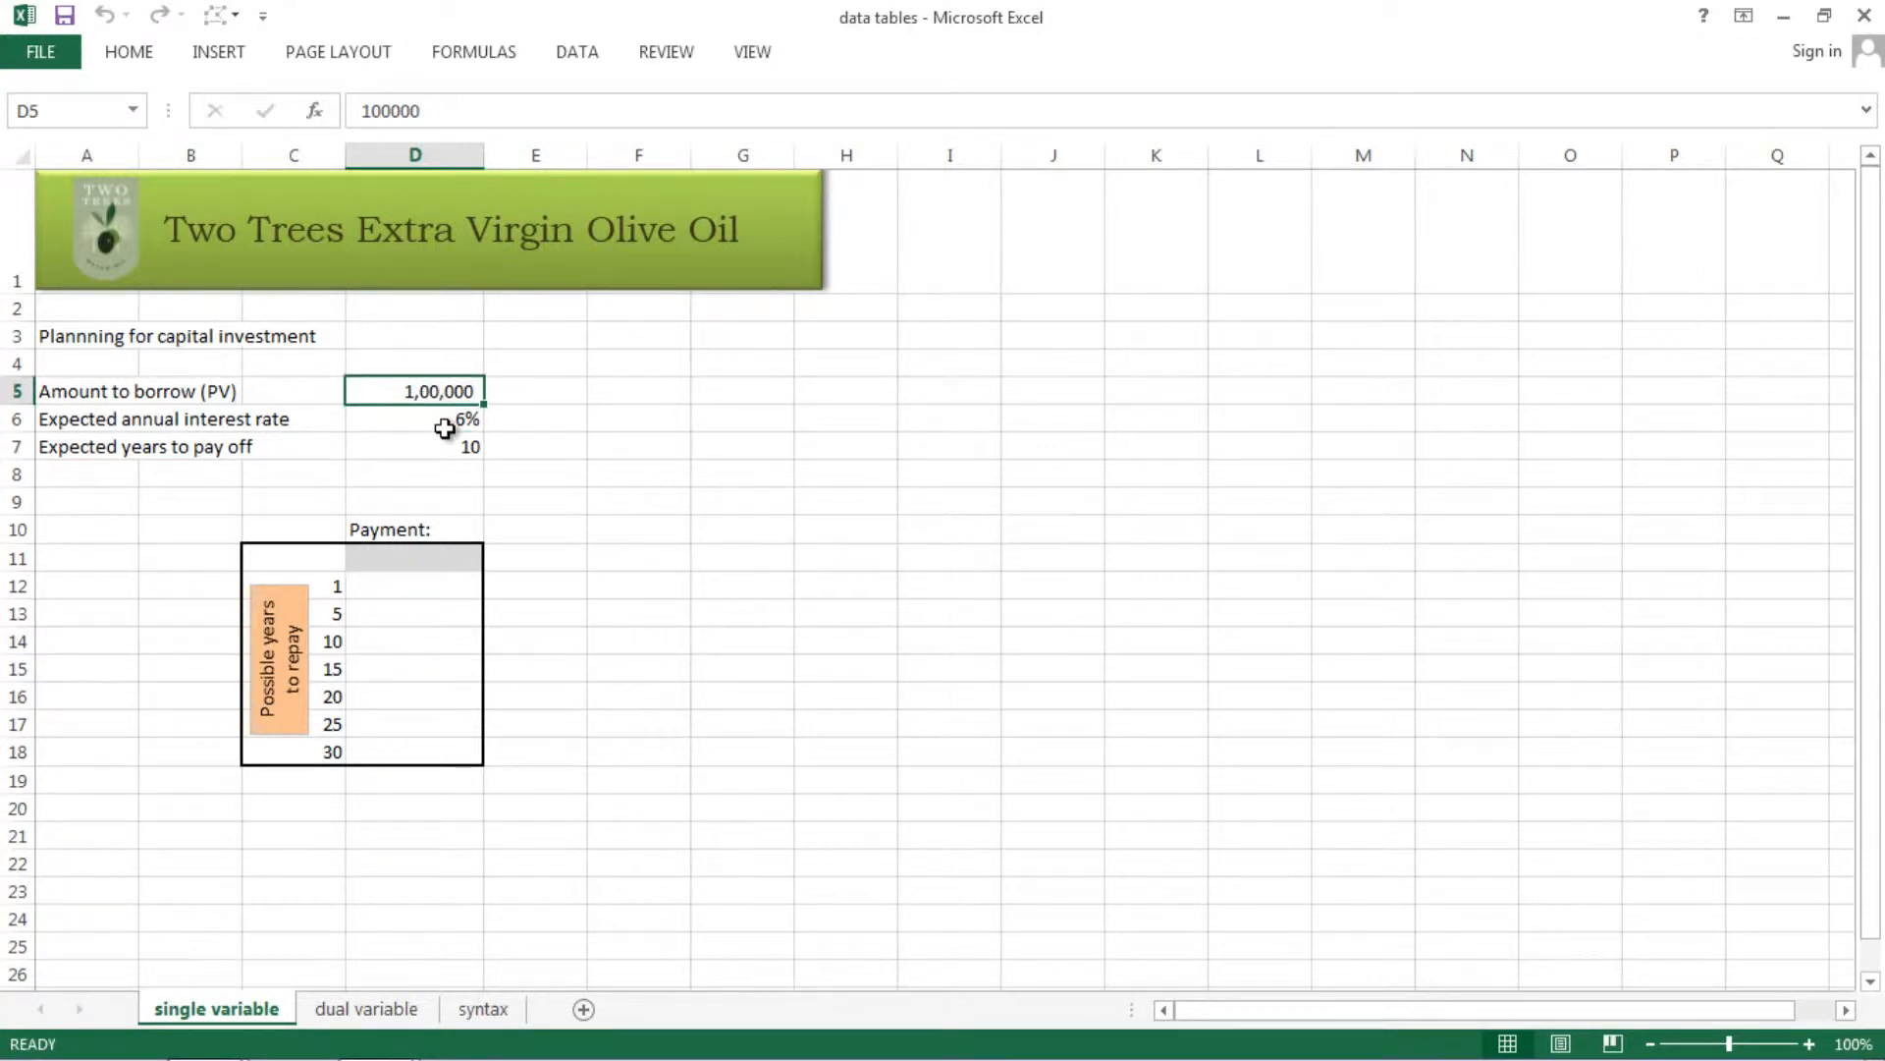
left_click(445, 428)
left_click(444, 448)
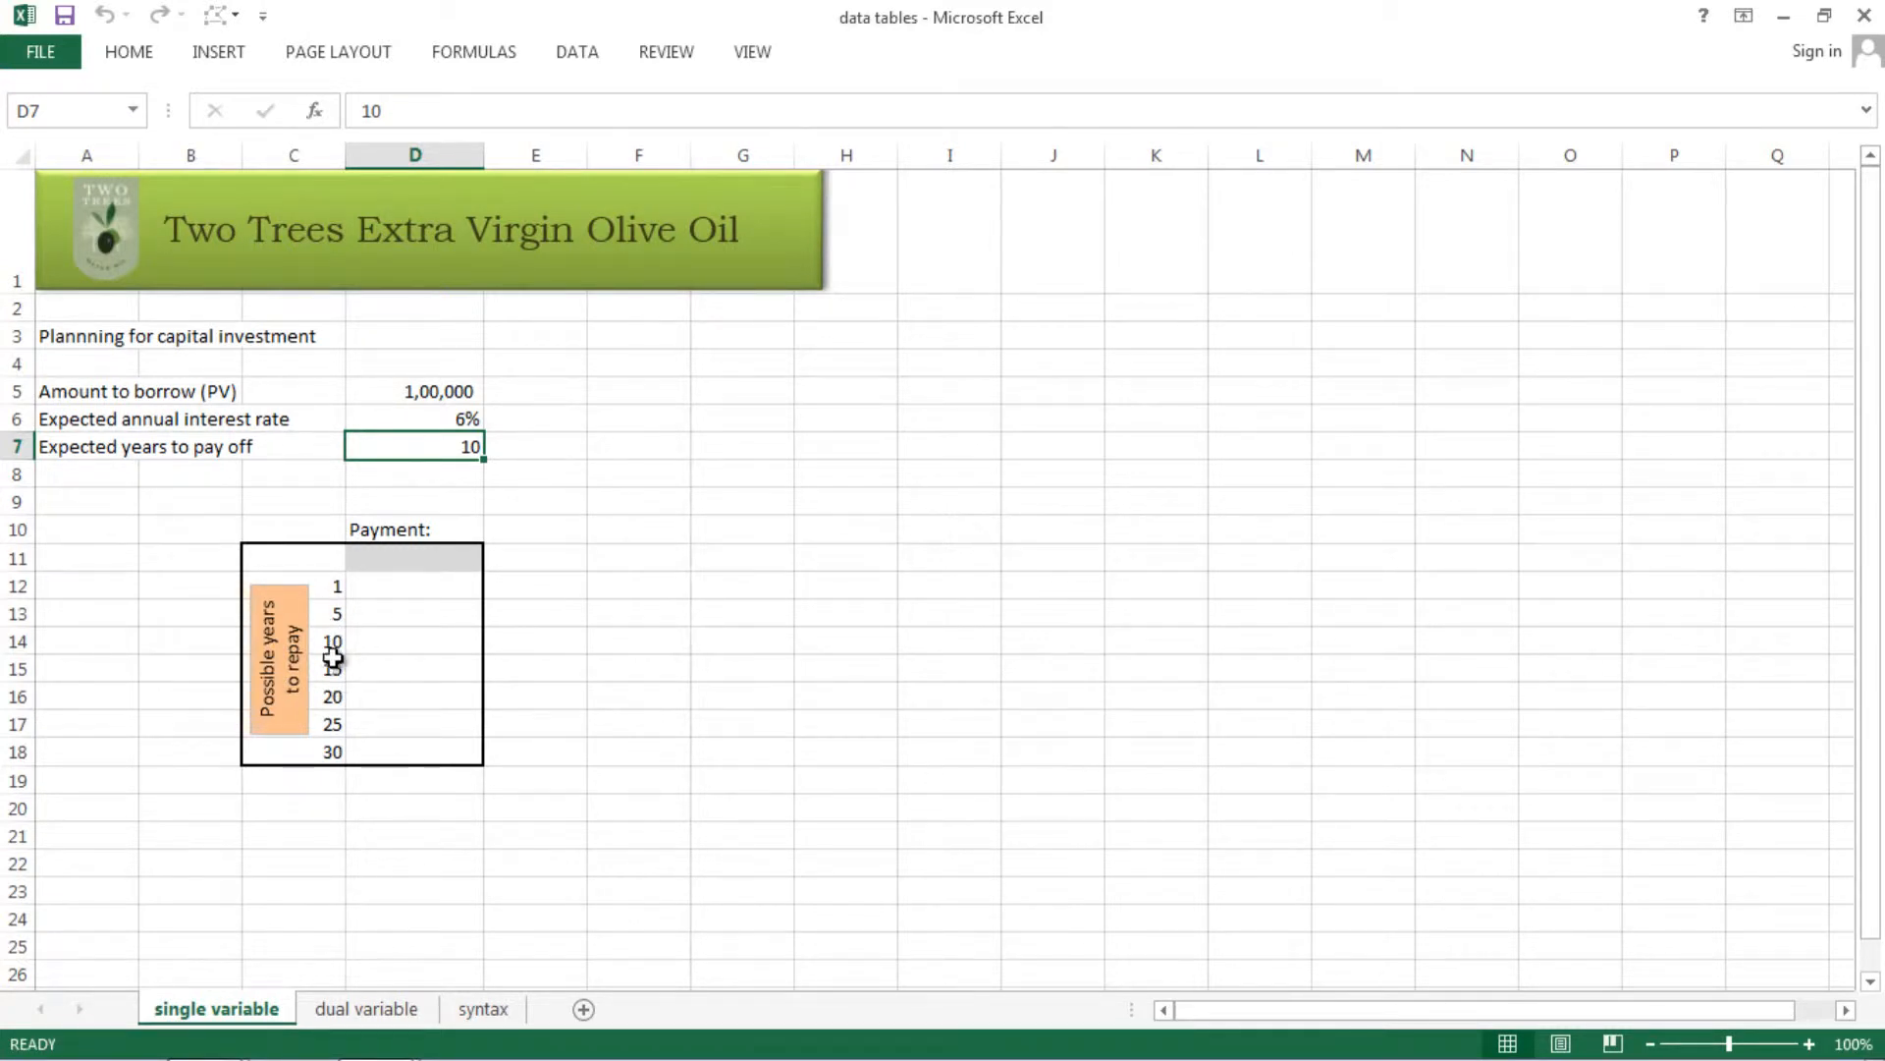
Review the possible repayment years listed in C12:C18 of the payment table.
left_click(332, 592)
left_click(330, 611)
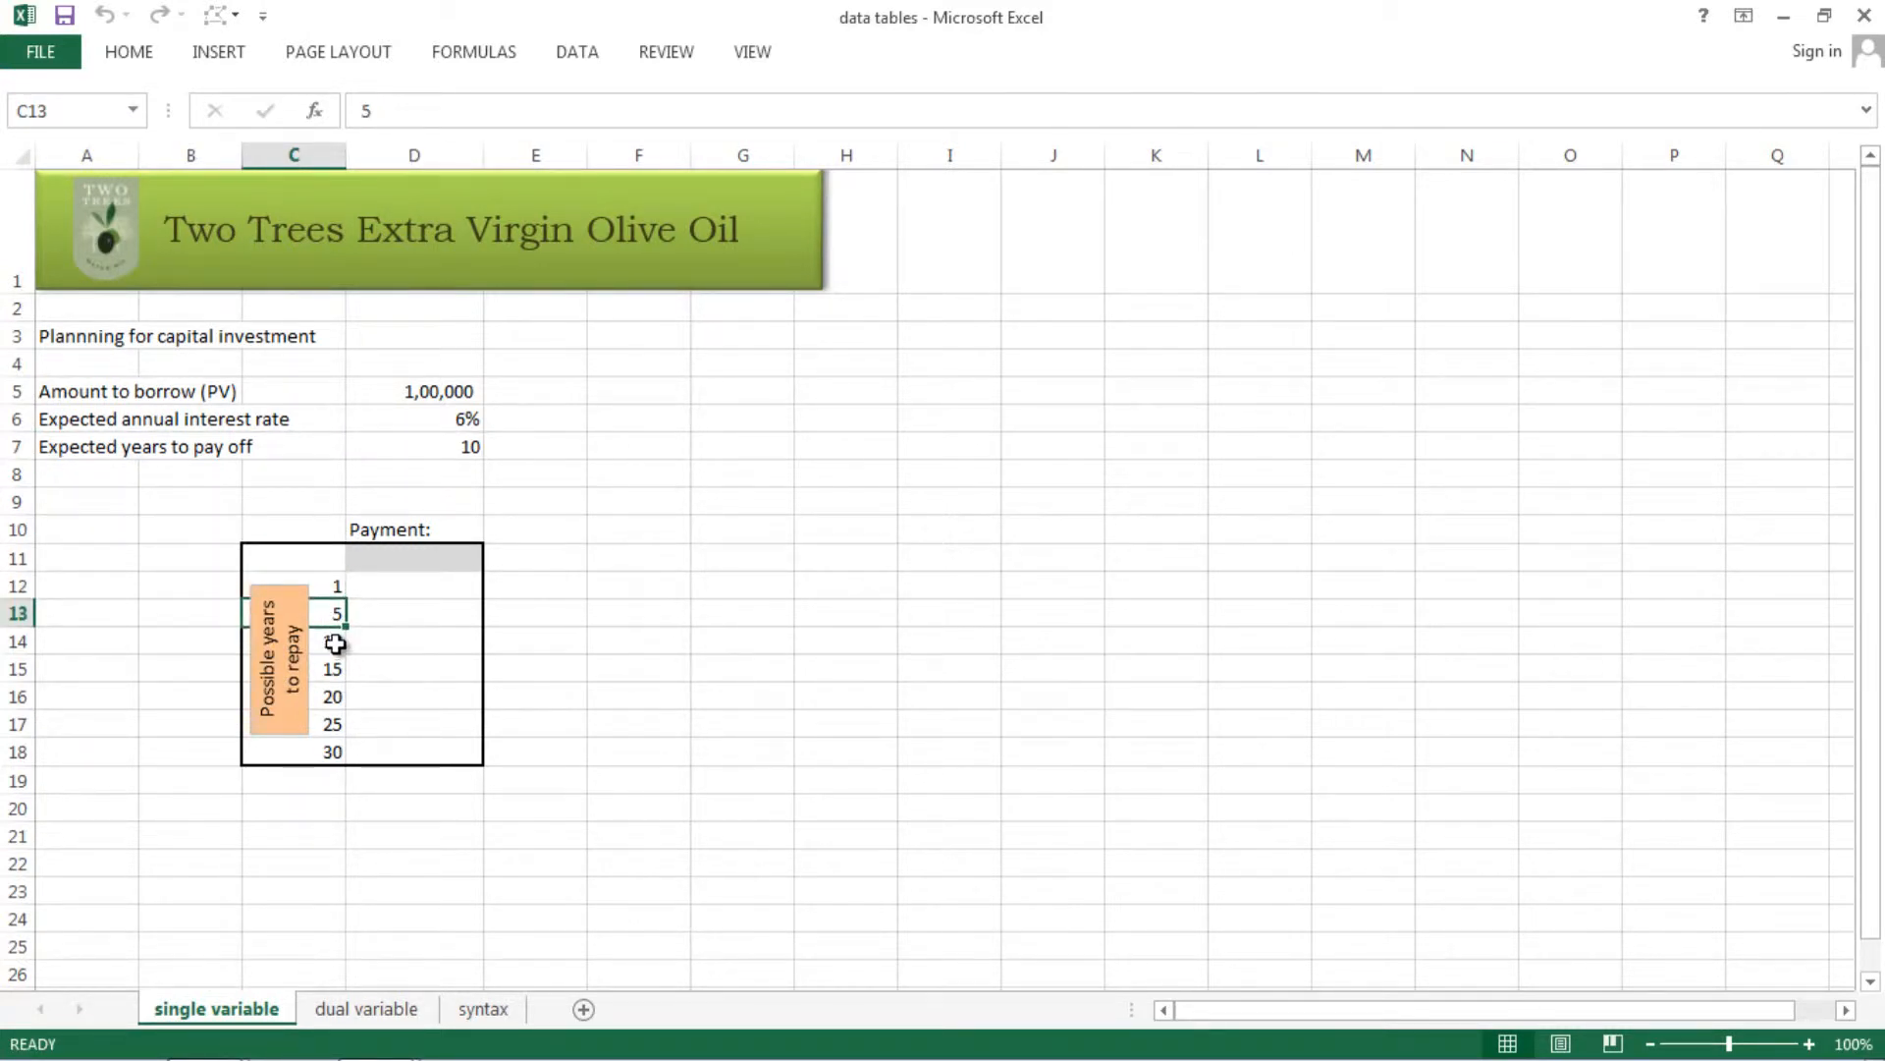
left_click(333, 641)
left_click(334, 670)
left_click(335, 697)
left_click(333, 724)
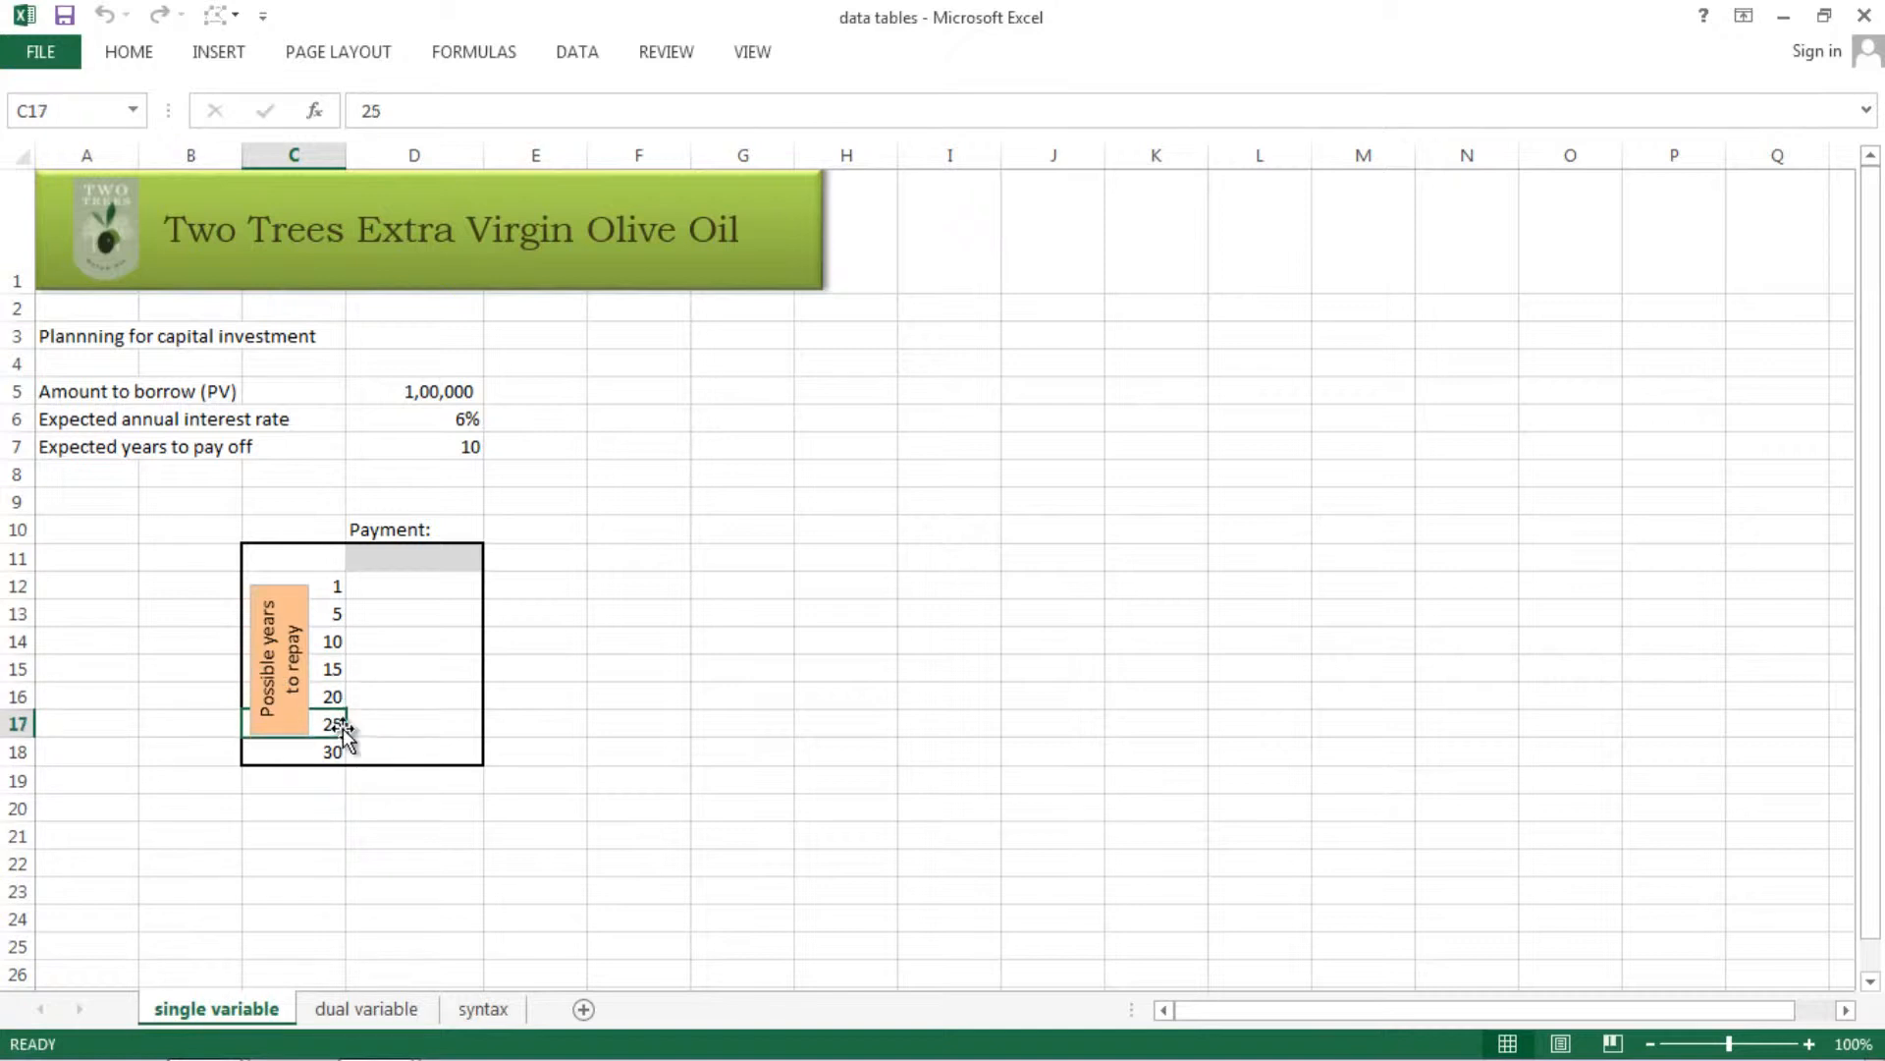
left_click(334, 752)
left_click(331, 728)
left_click(332, 697)
left_click(332, 670)
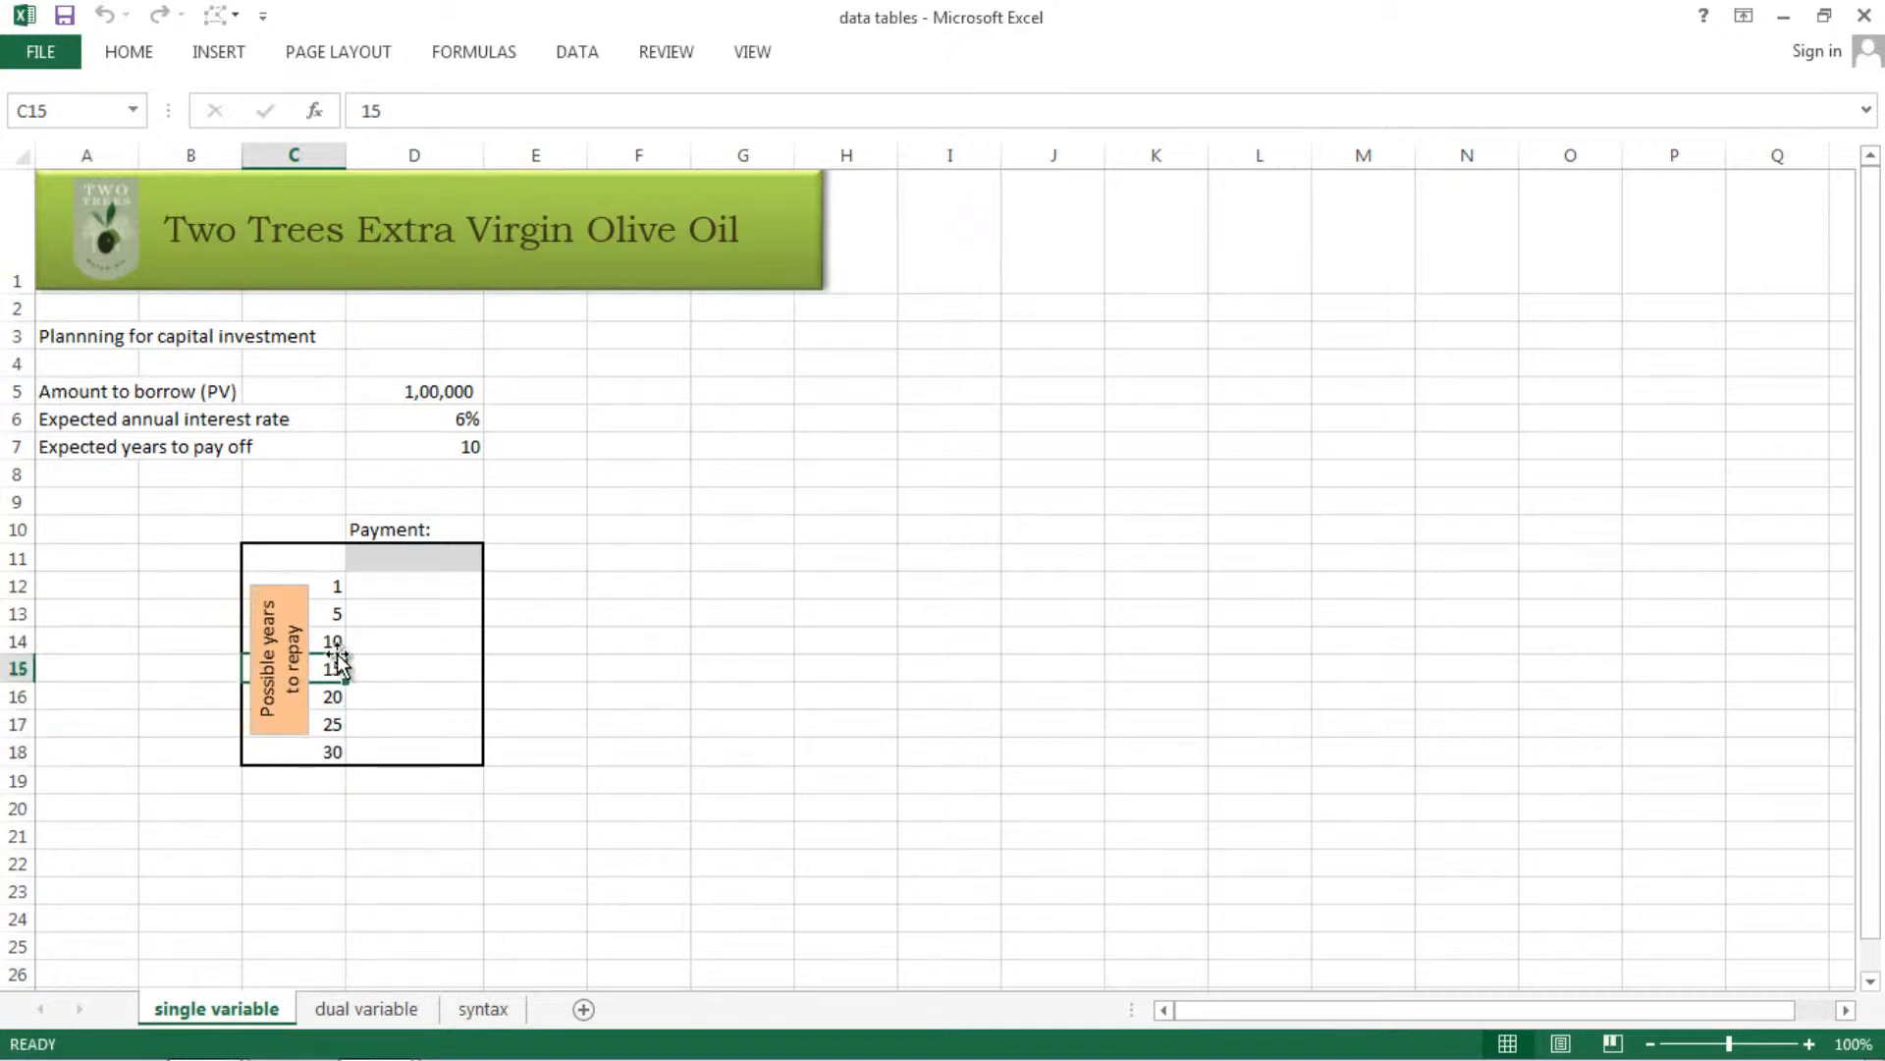
left_click(334, 641)
left_click(334, 617)
left_click(333, 588)
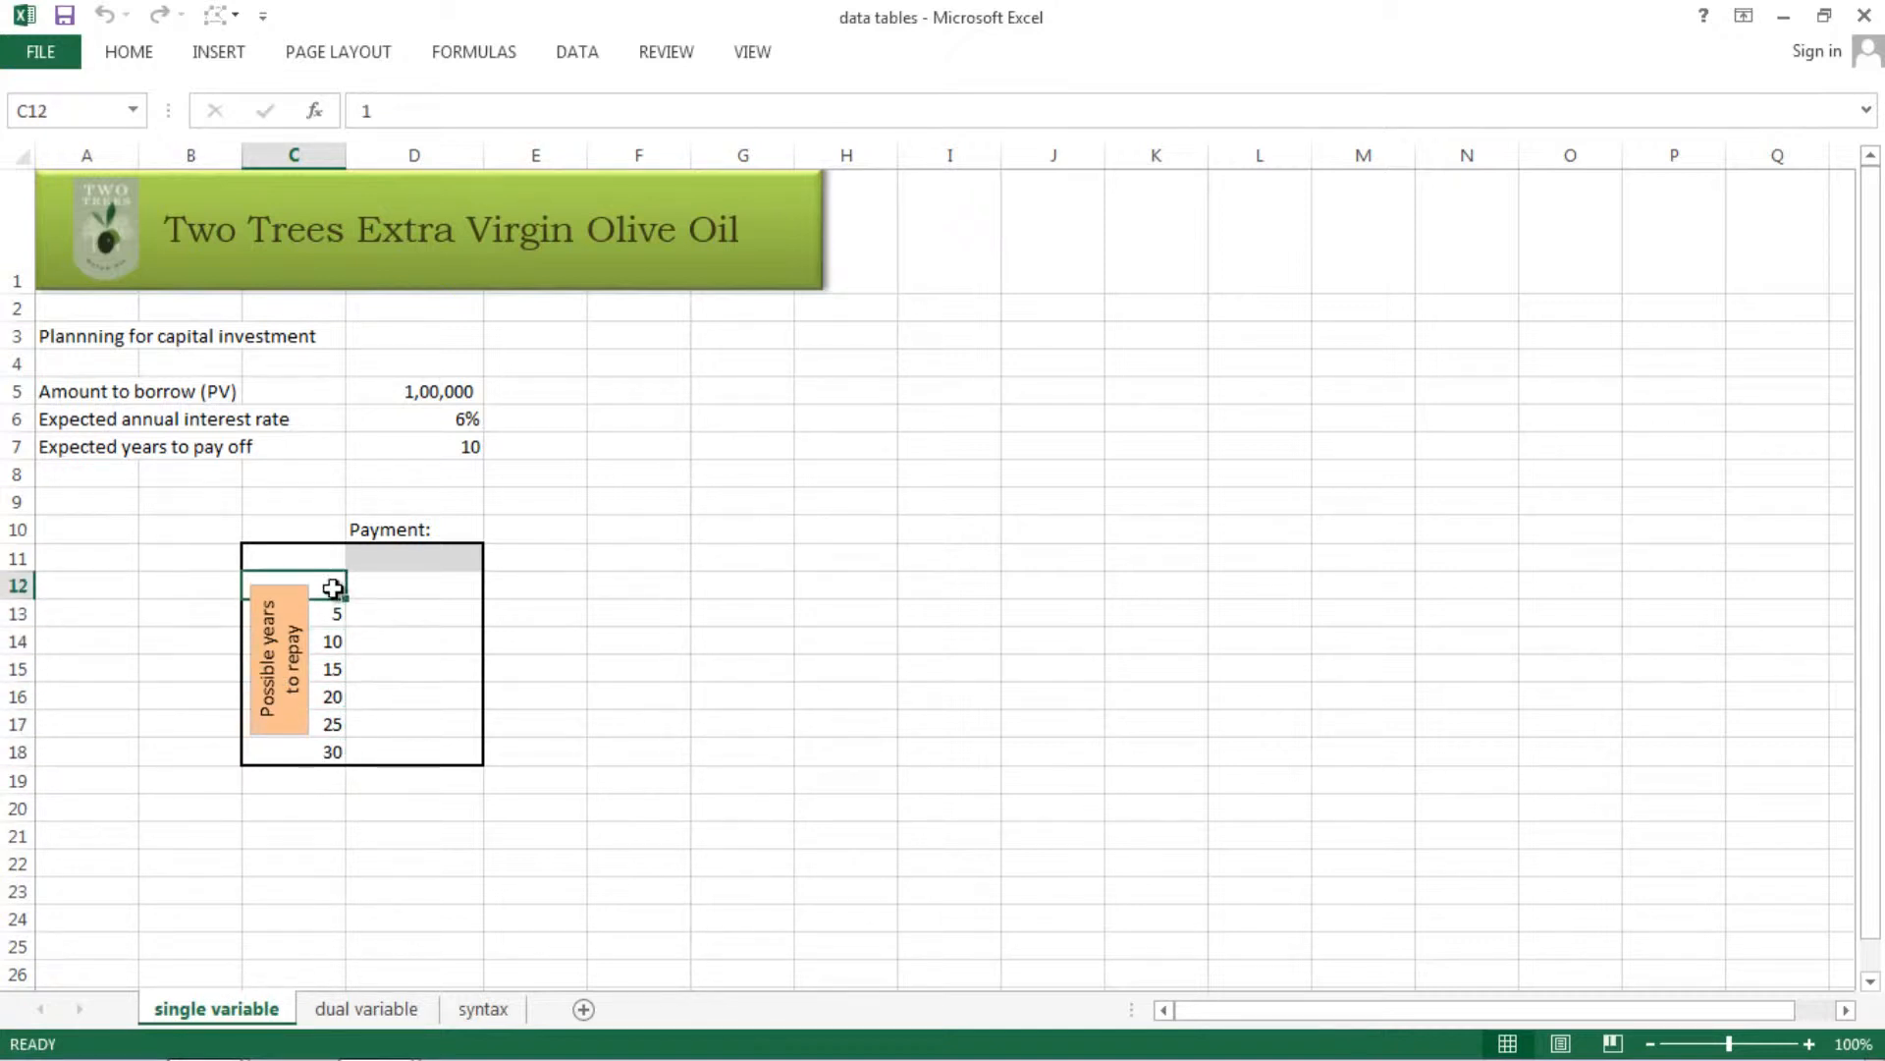
Enter the monthly payment formula =PMT(D6/12,D7*12,D5) in cell D11, under the Payment heading.
left_click(363, 559)
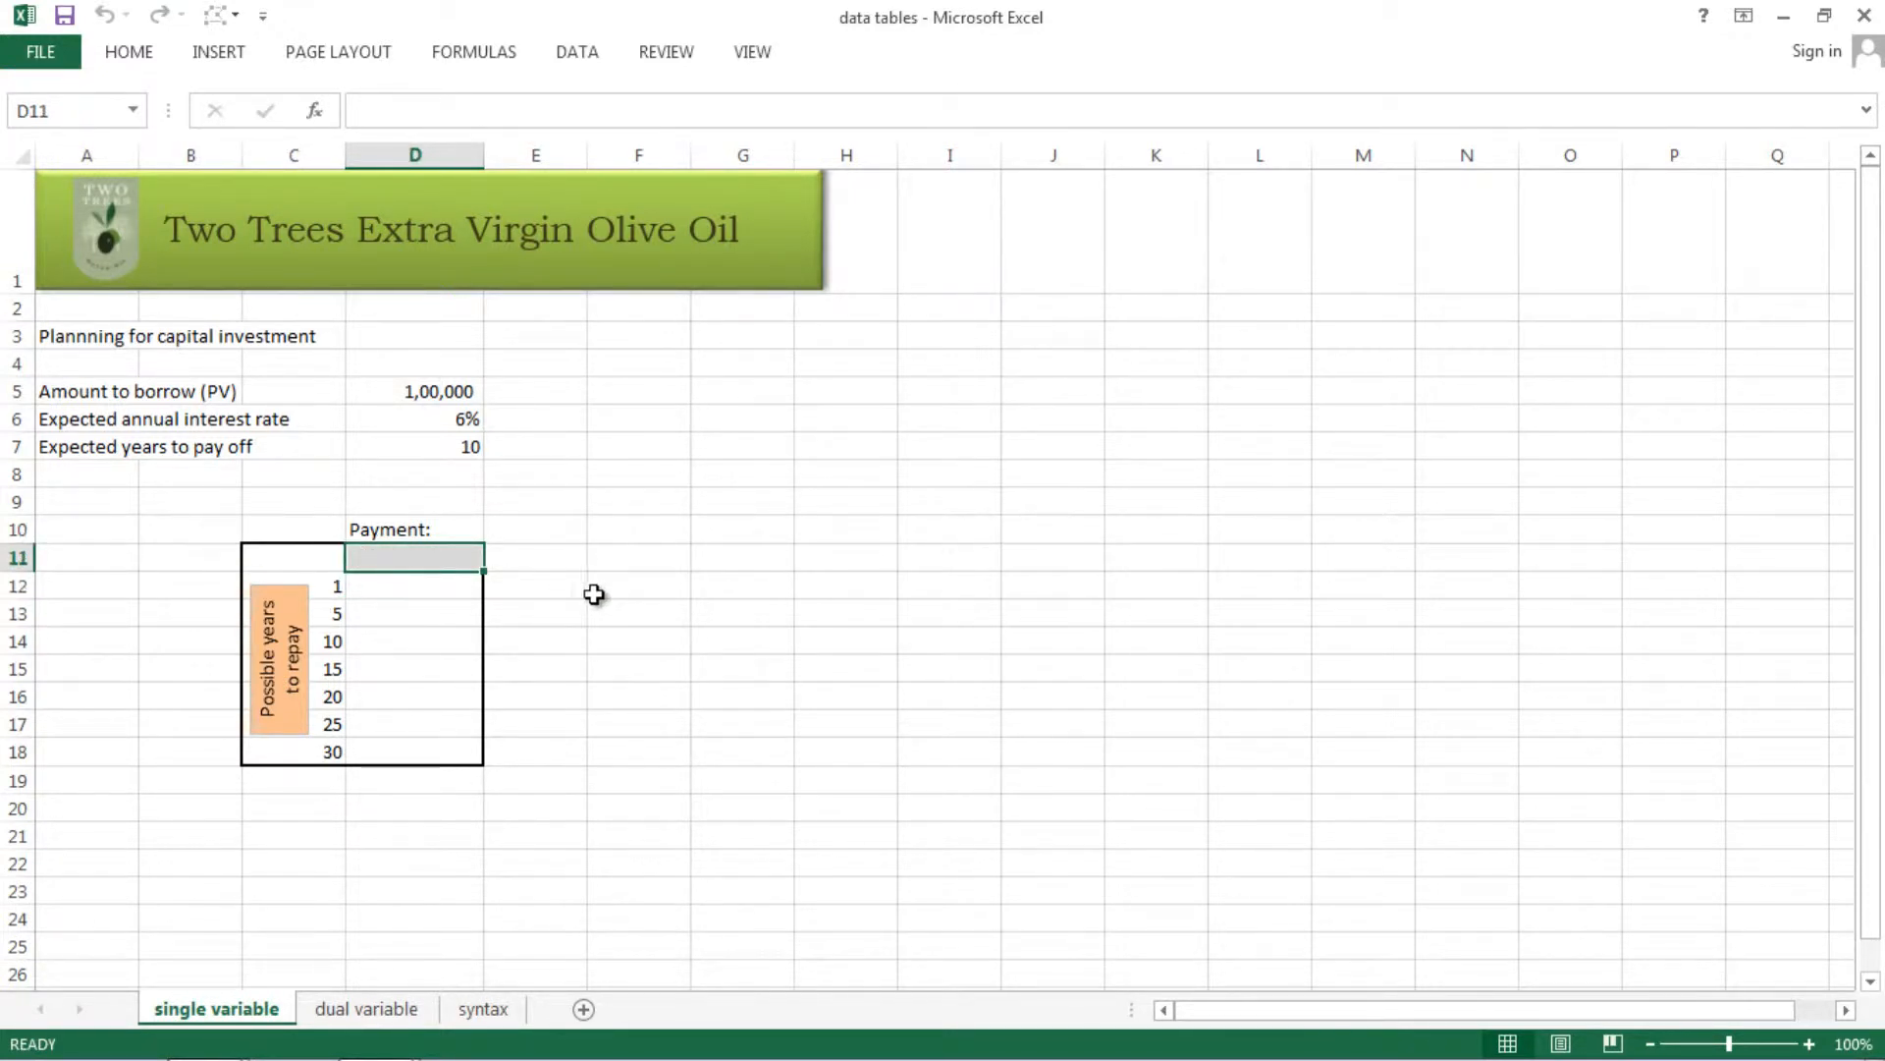
type("=")
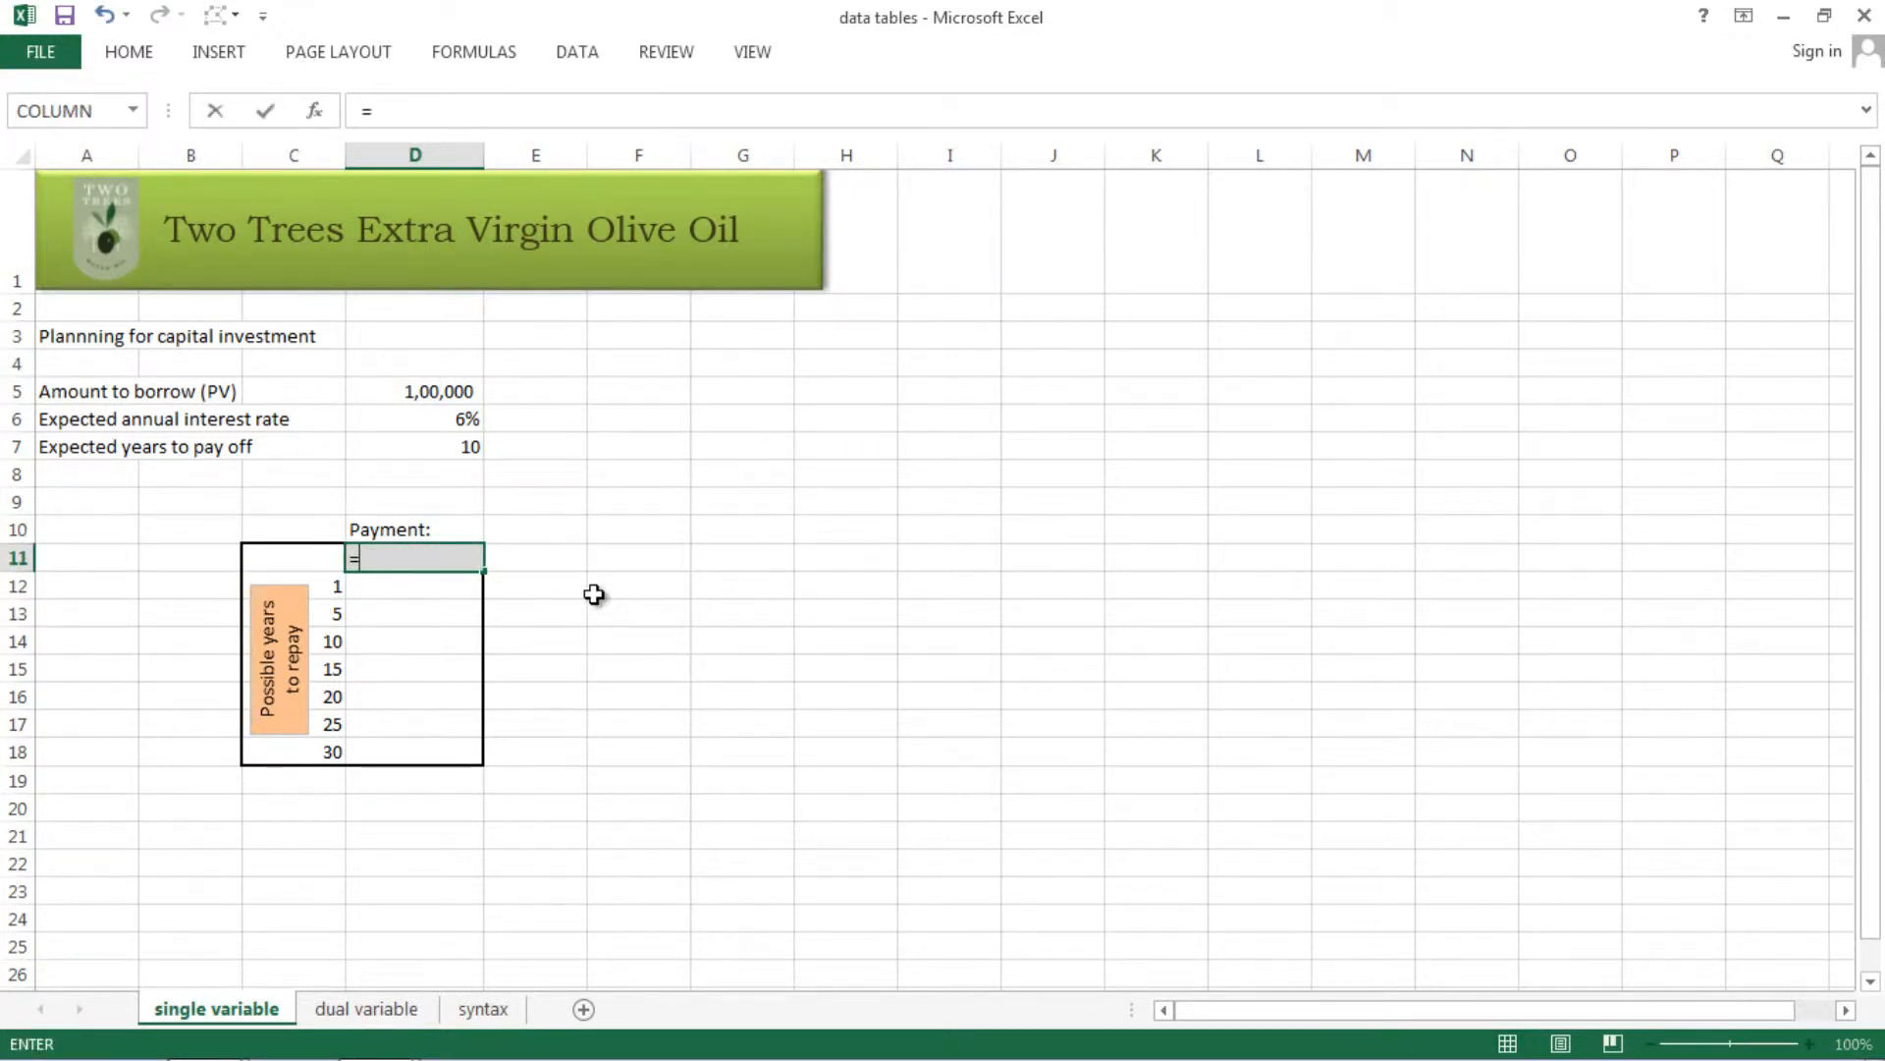
type("pm")
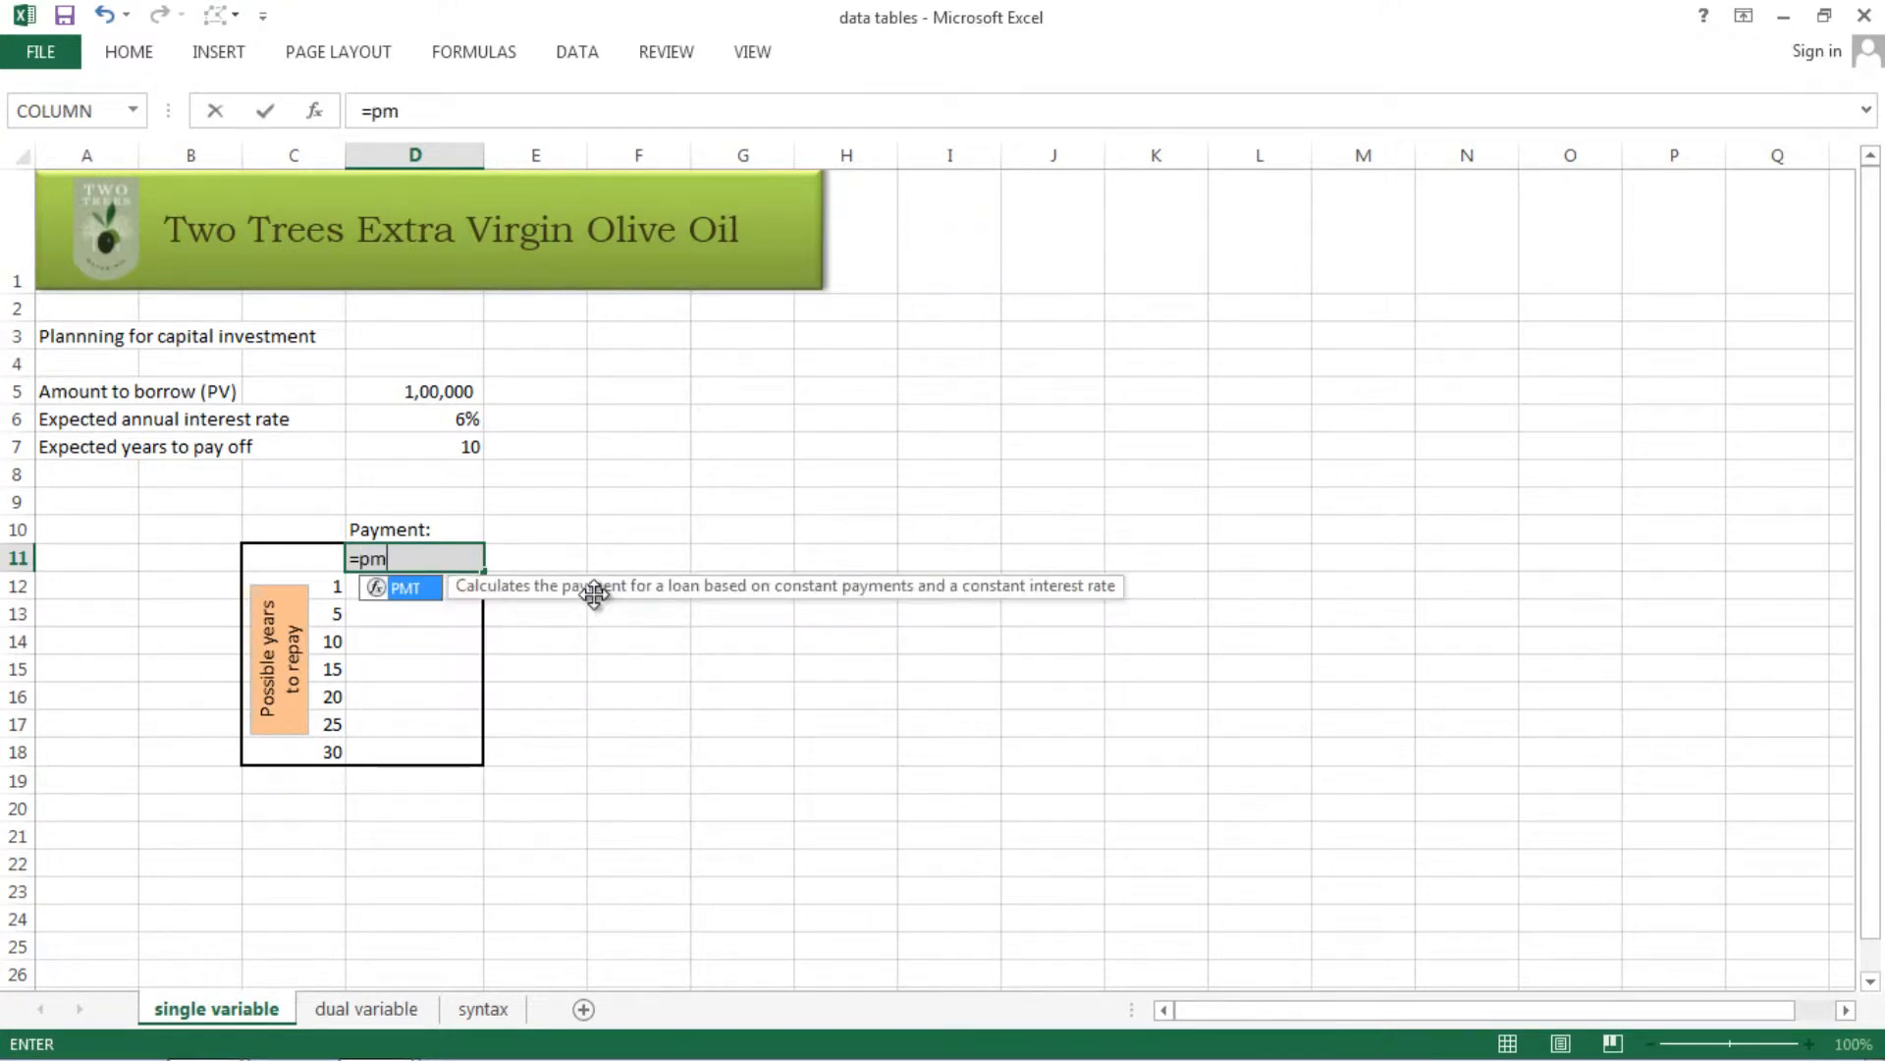
type("t(")
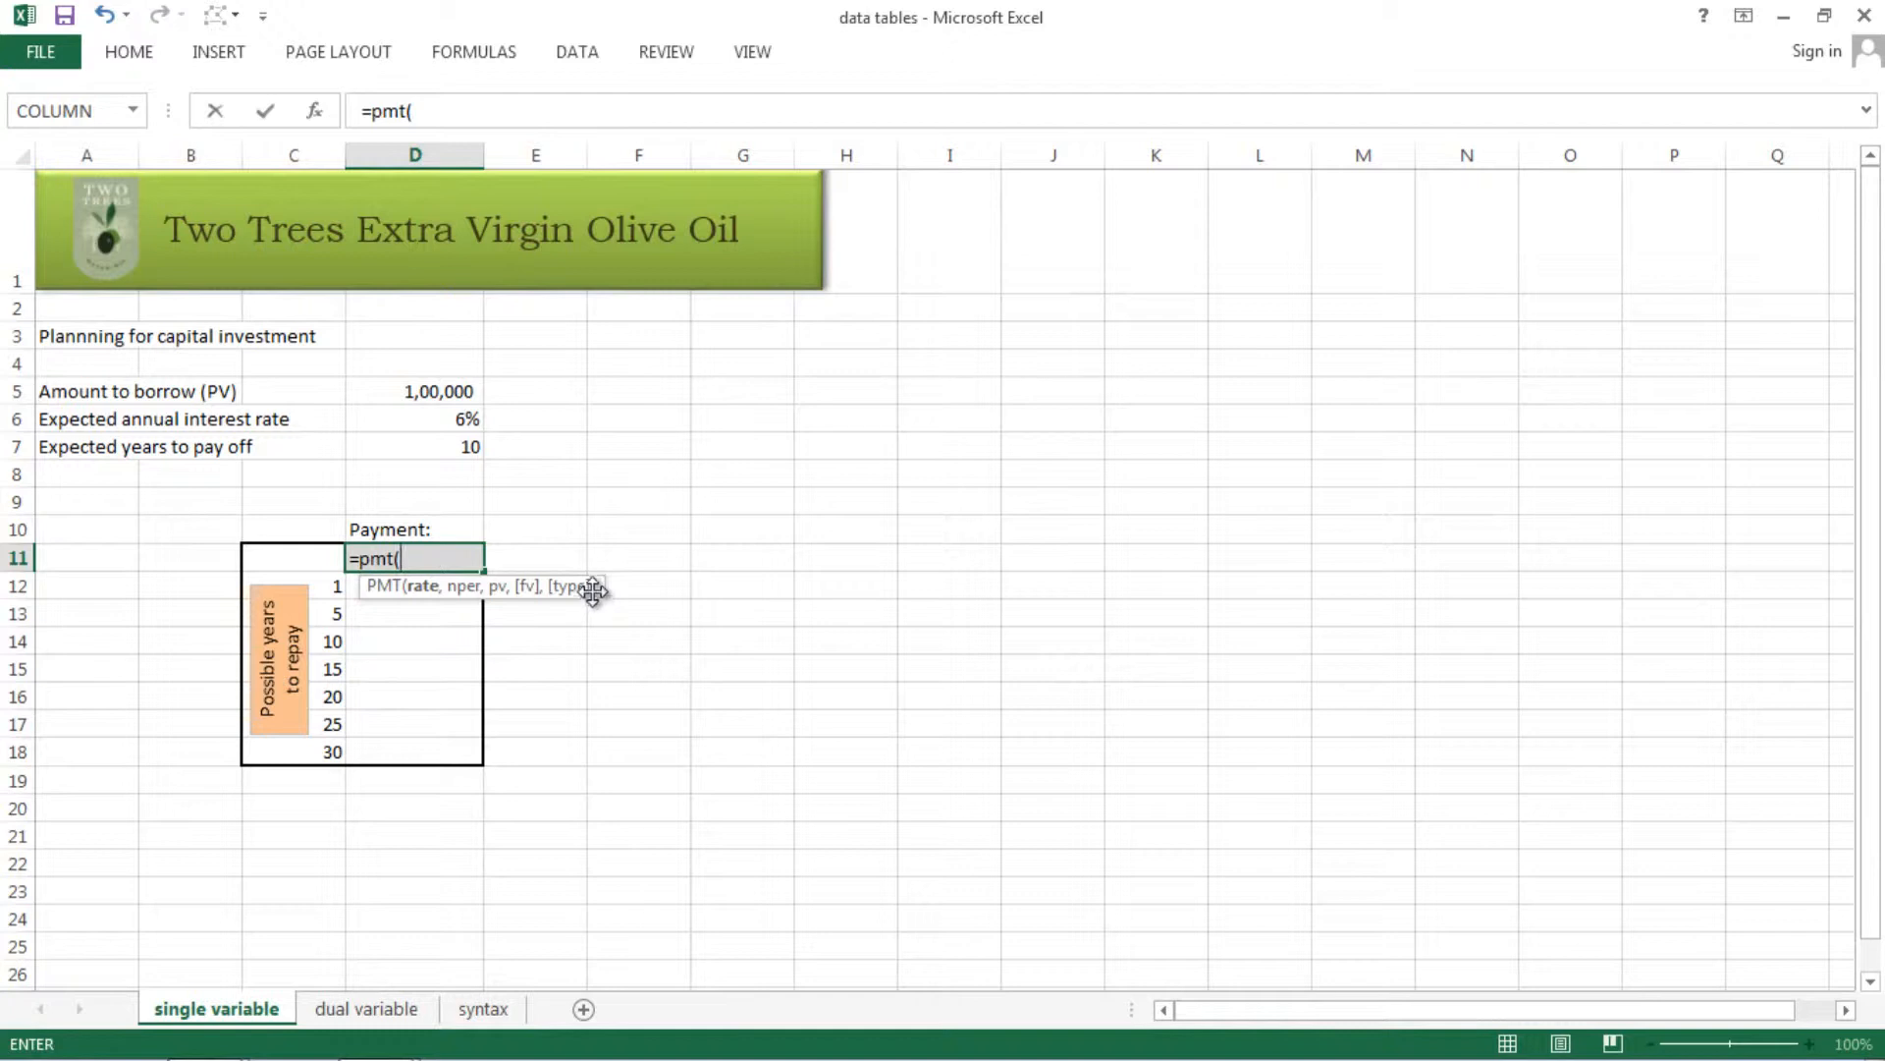
left_click(447, 420)
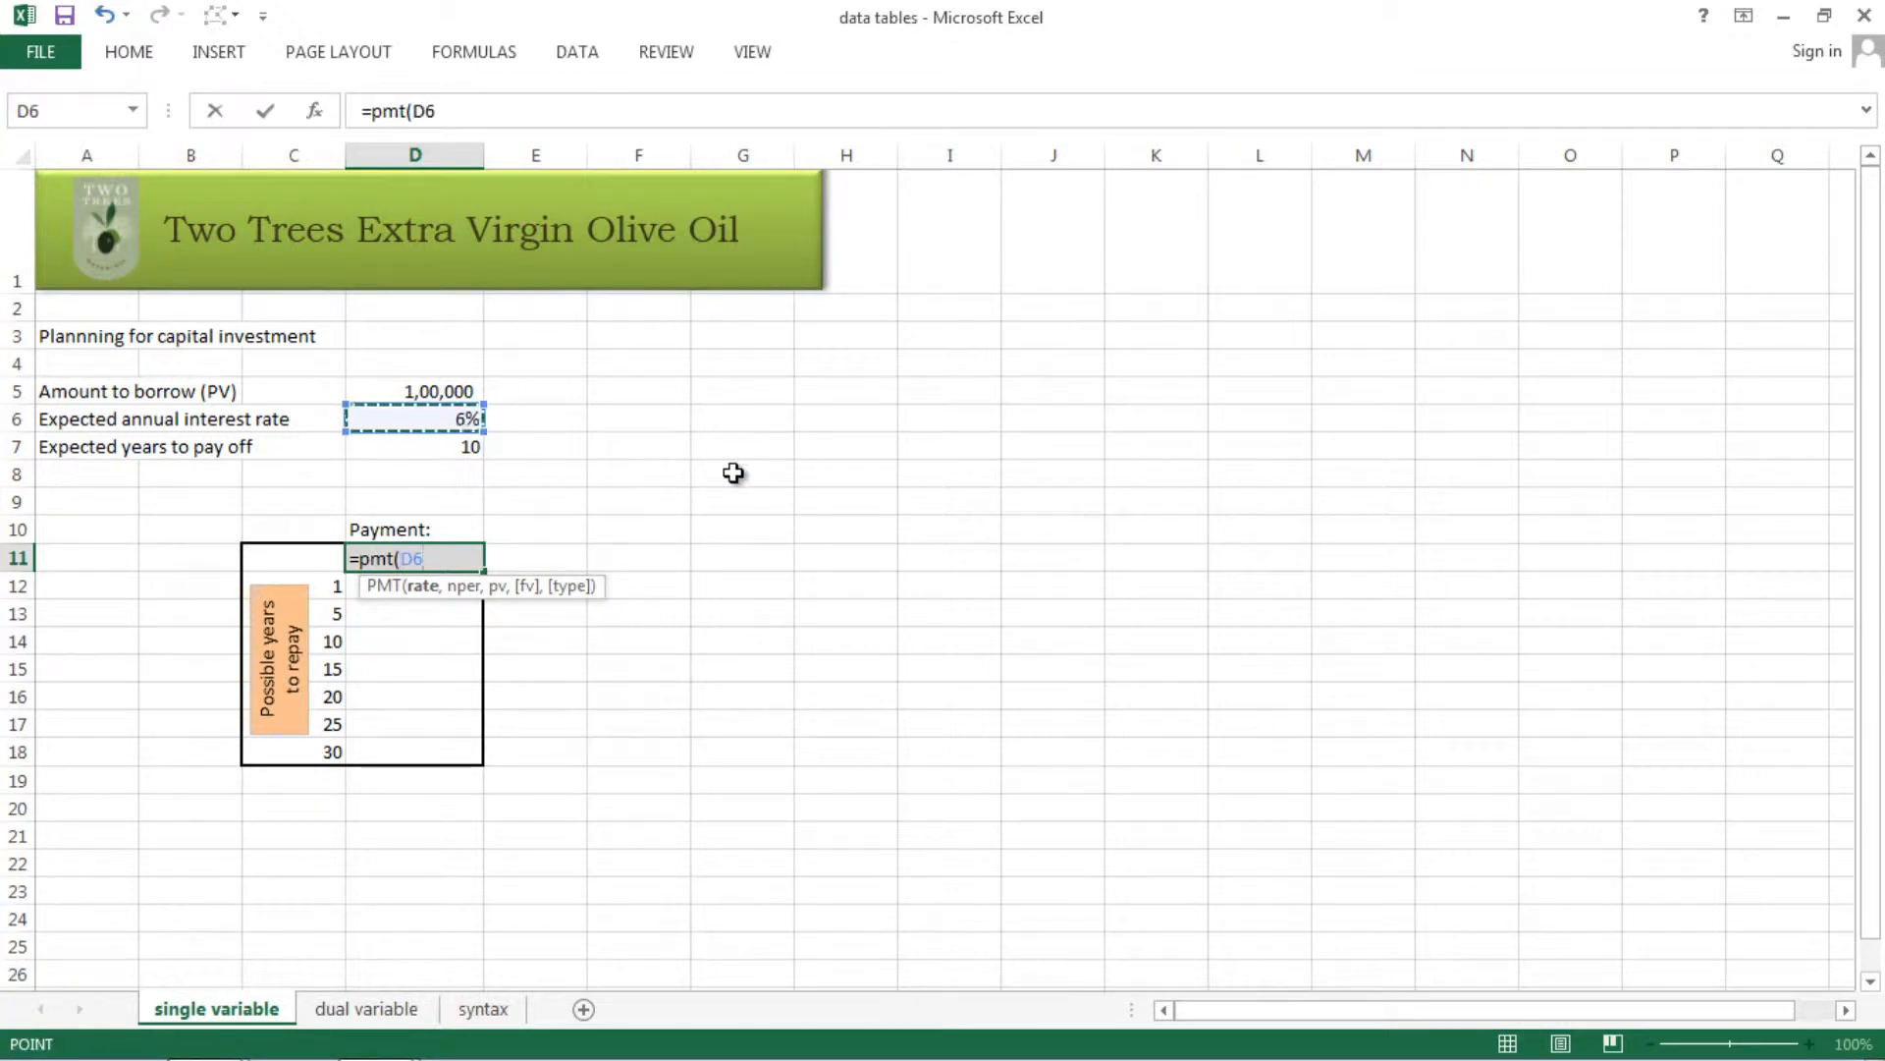
type("/12")
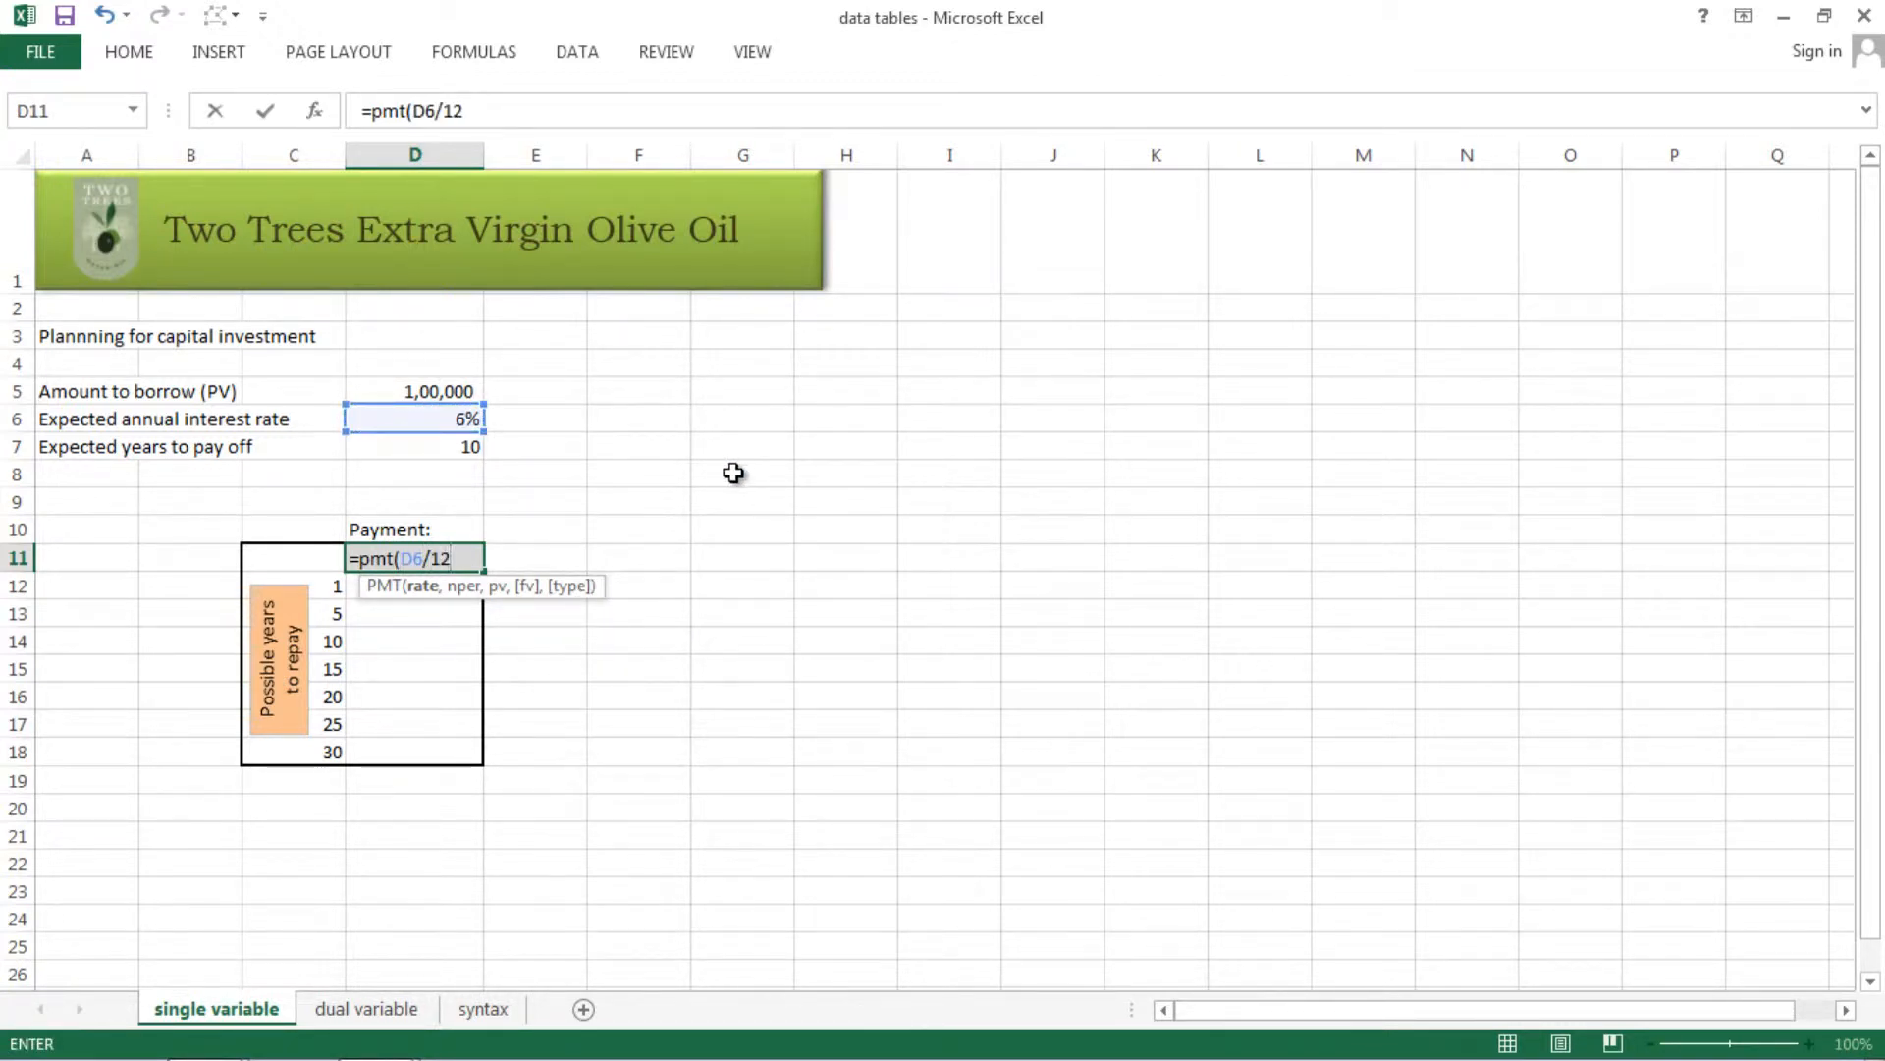
type(",")
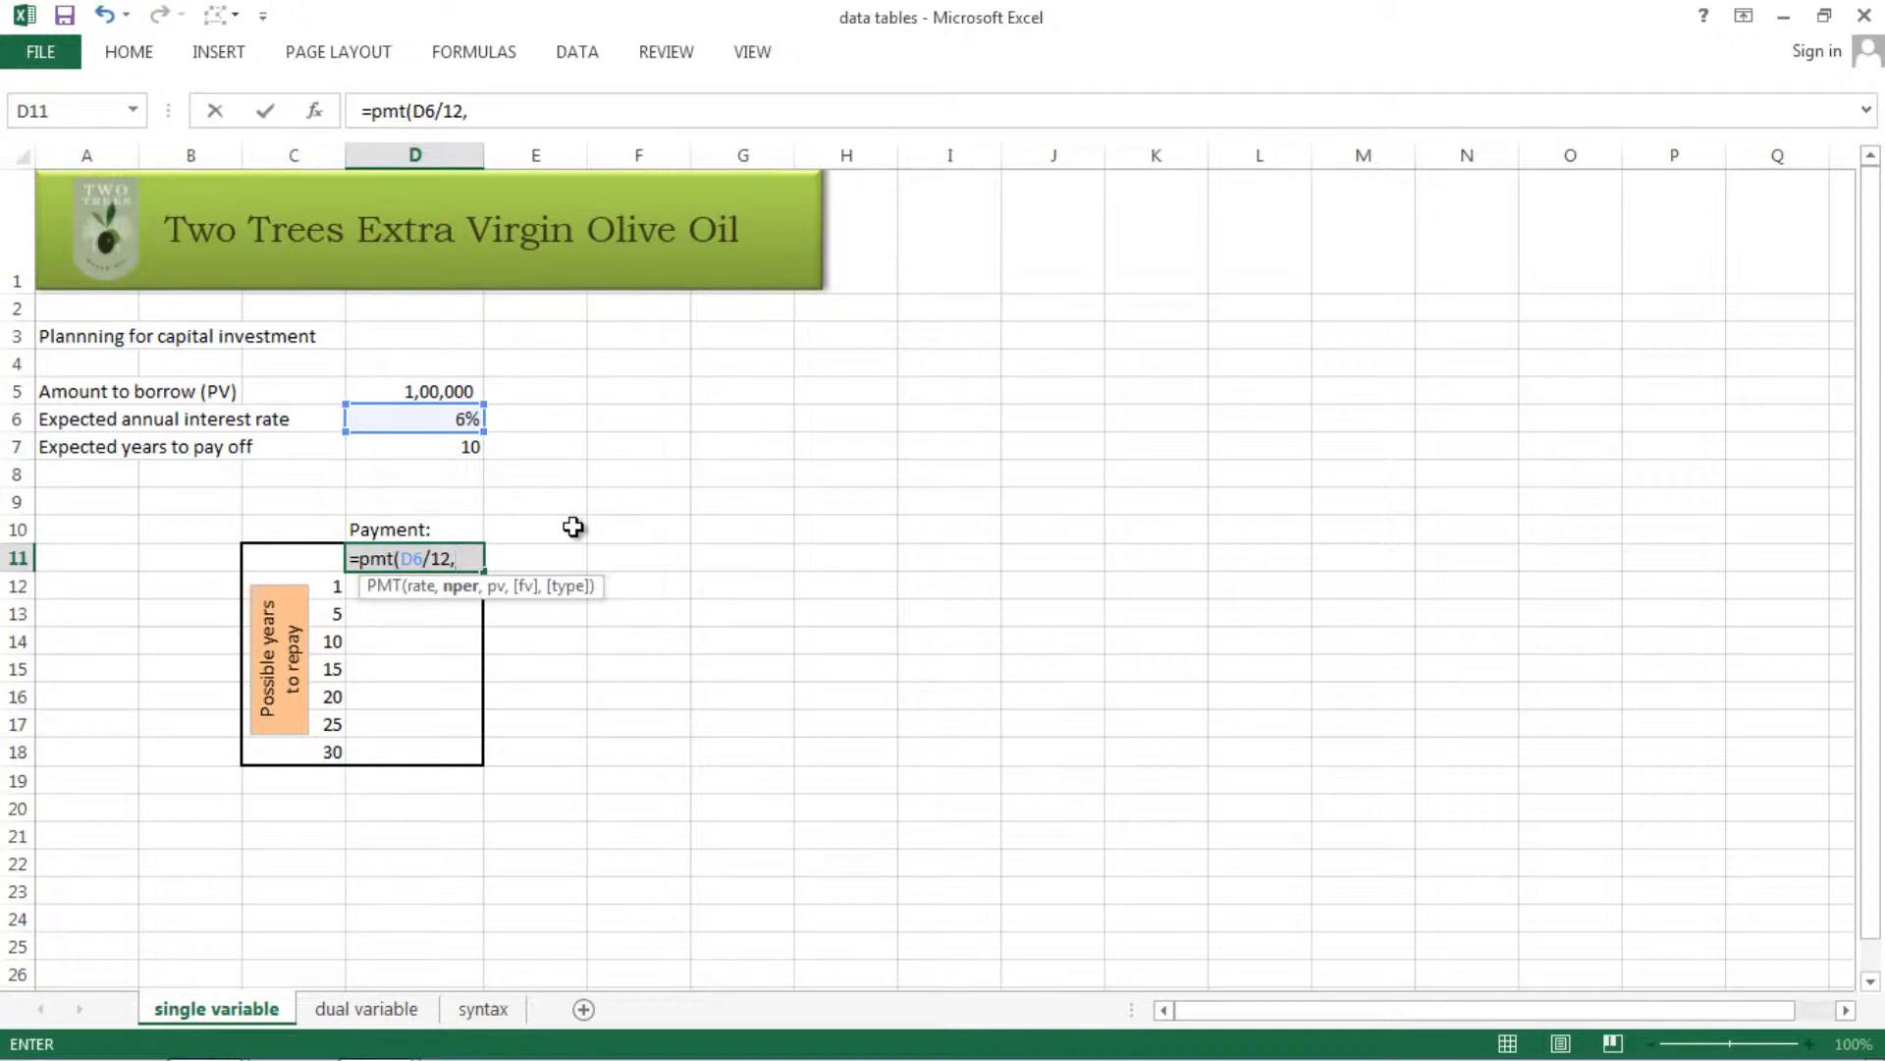
left_click(455, 451)
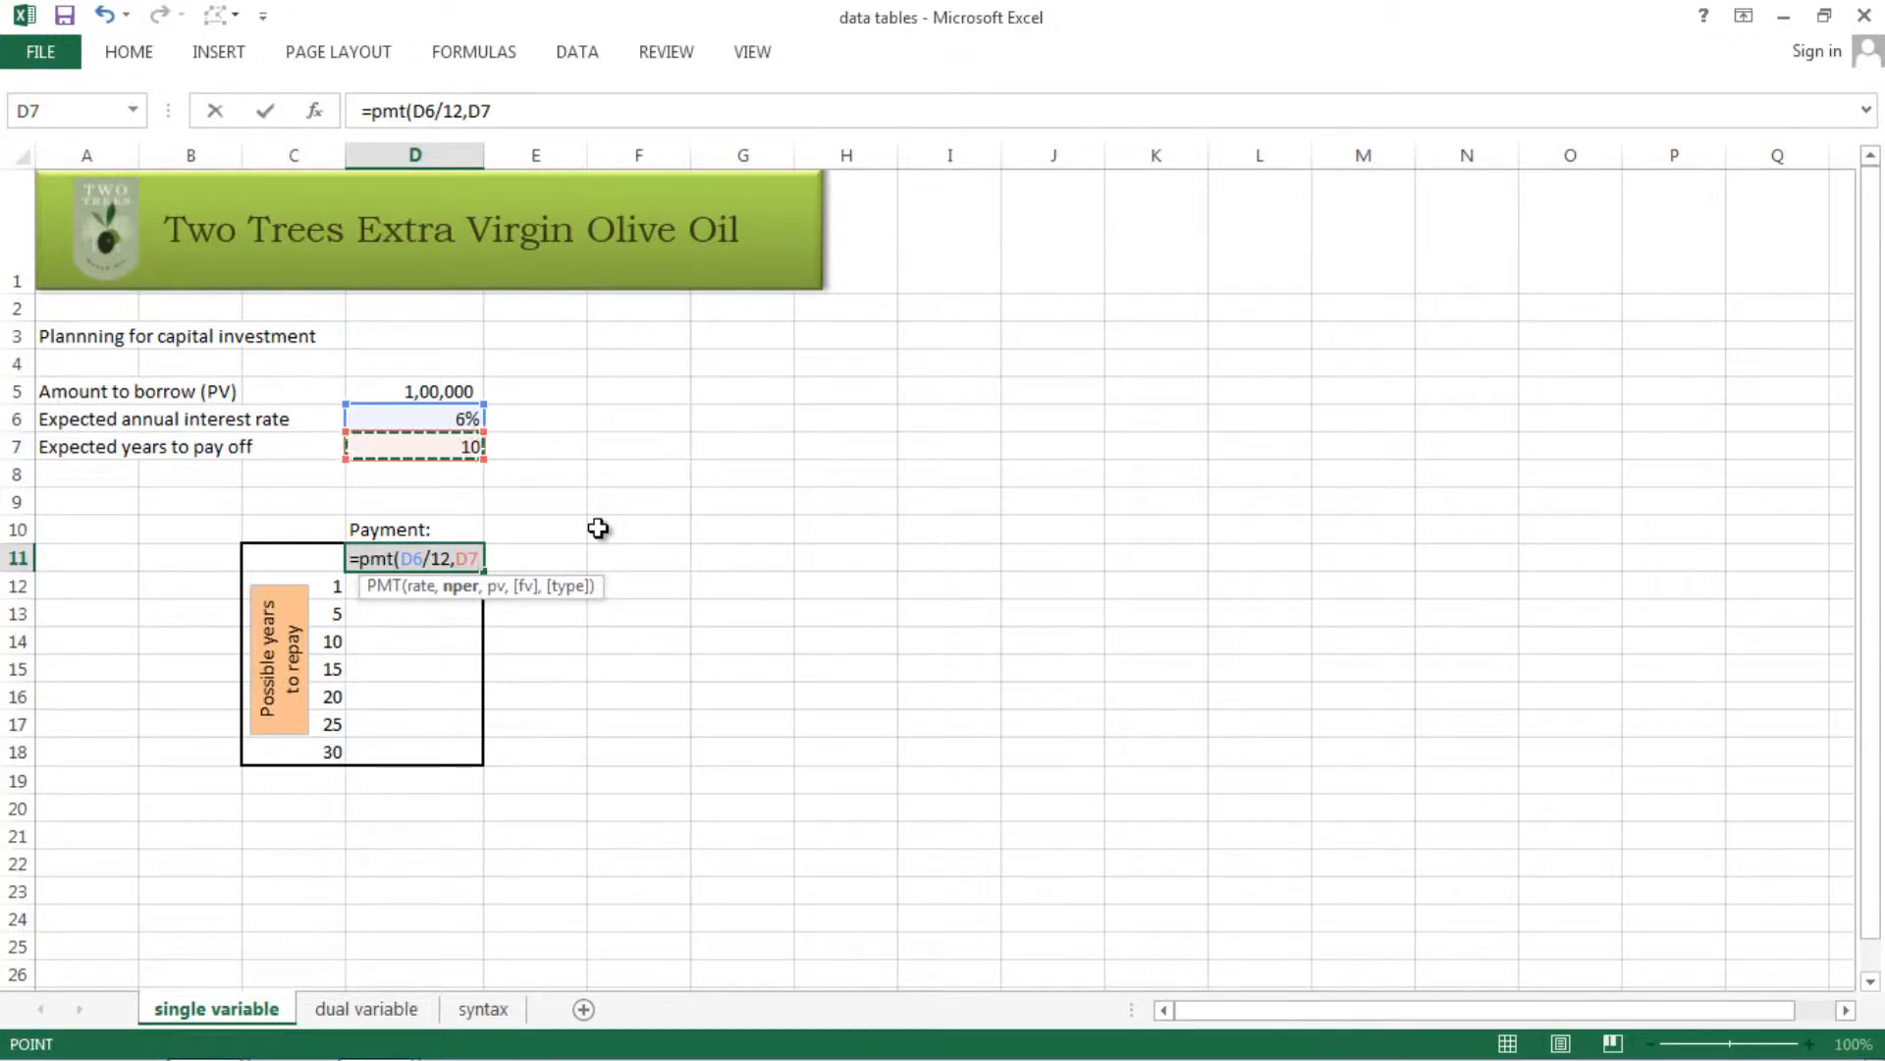
type("*")
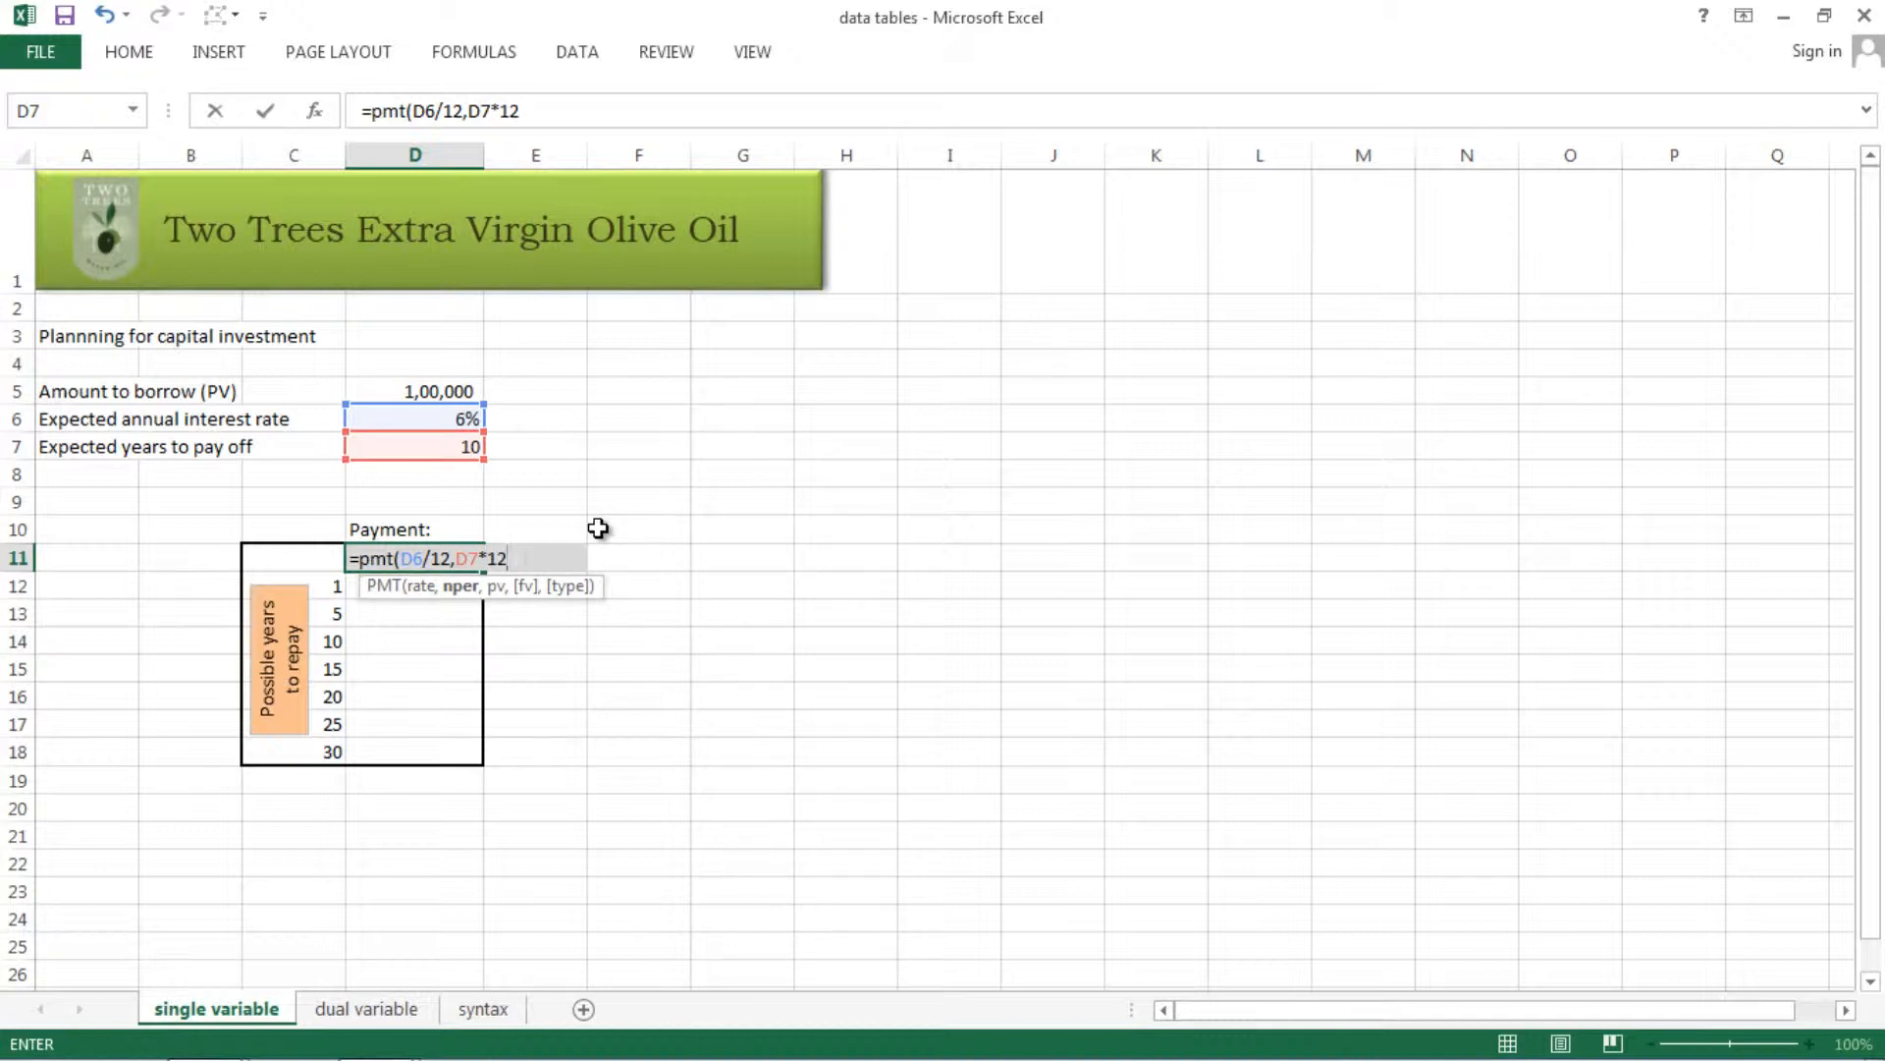
type("12,")
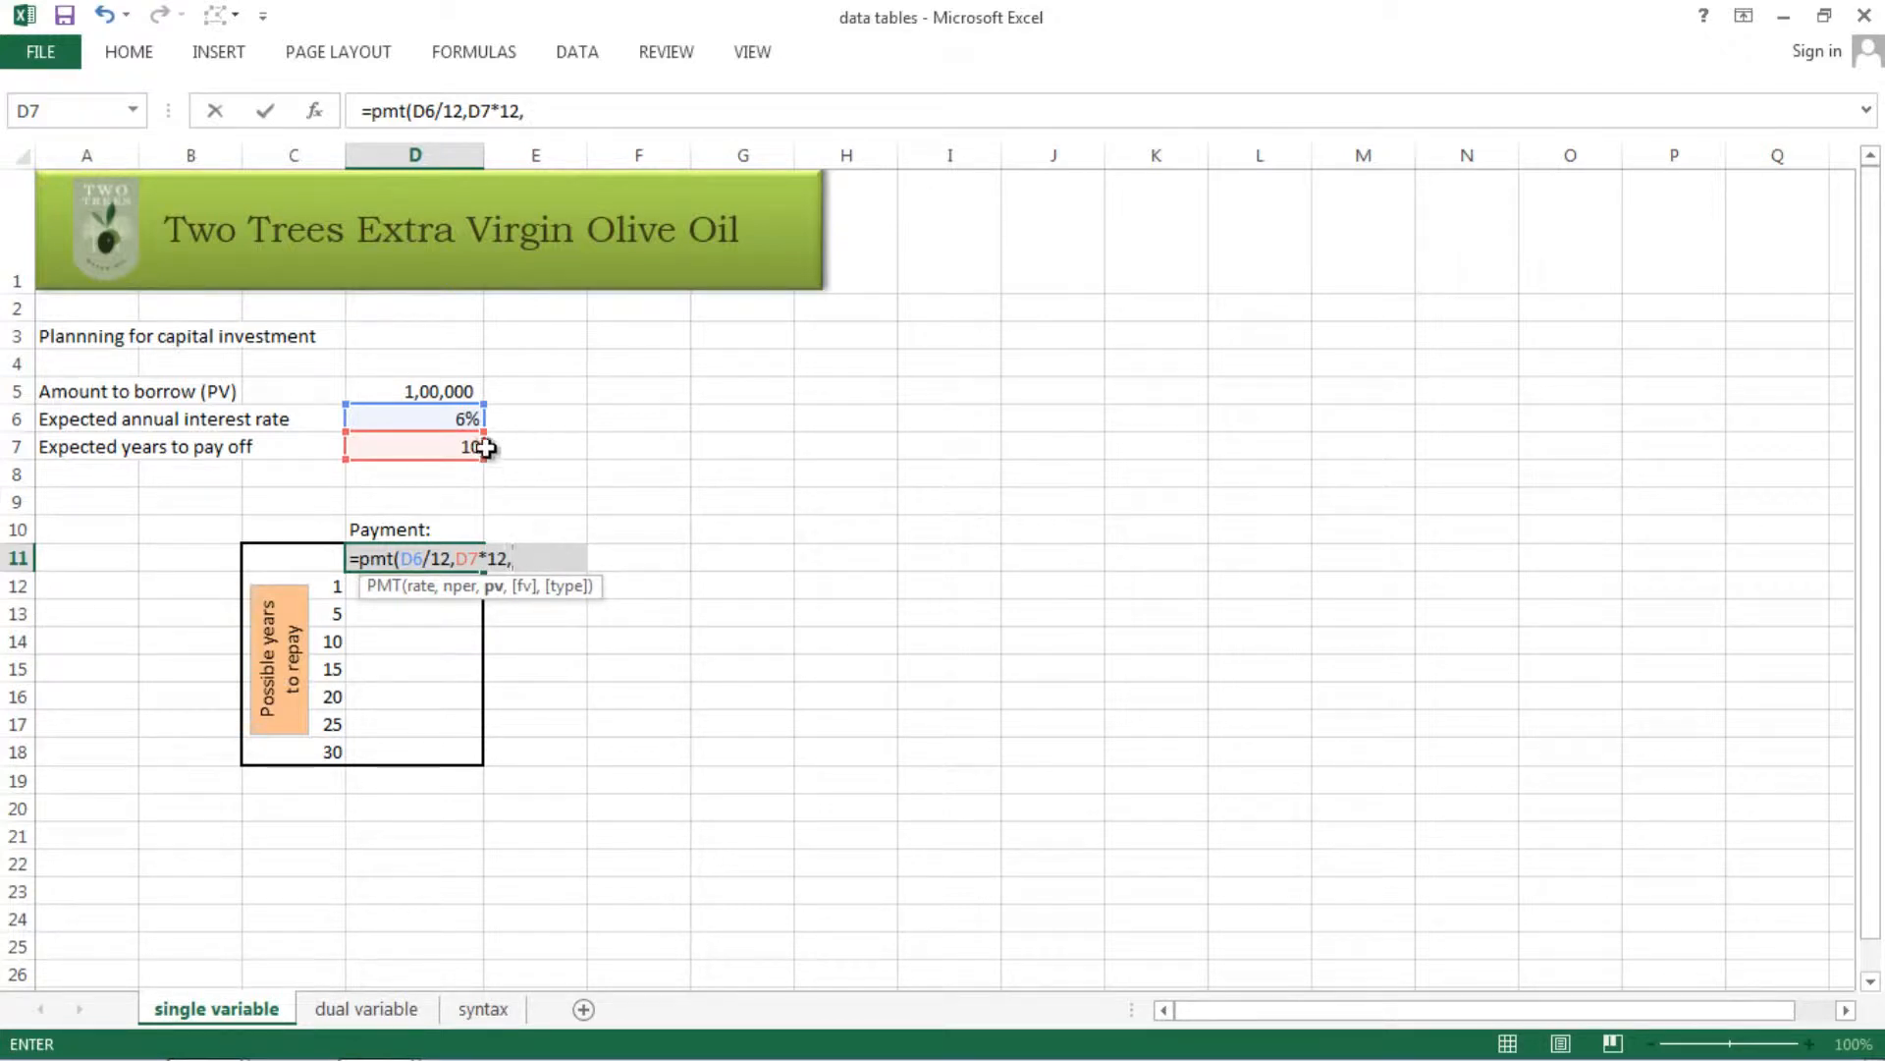
left_click(449, 388)
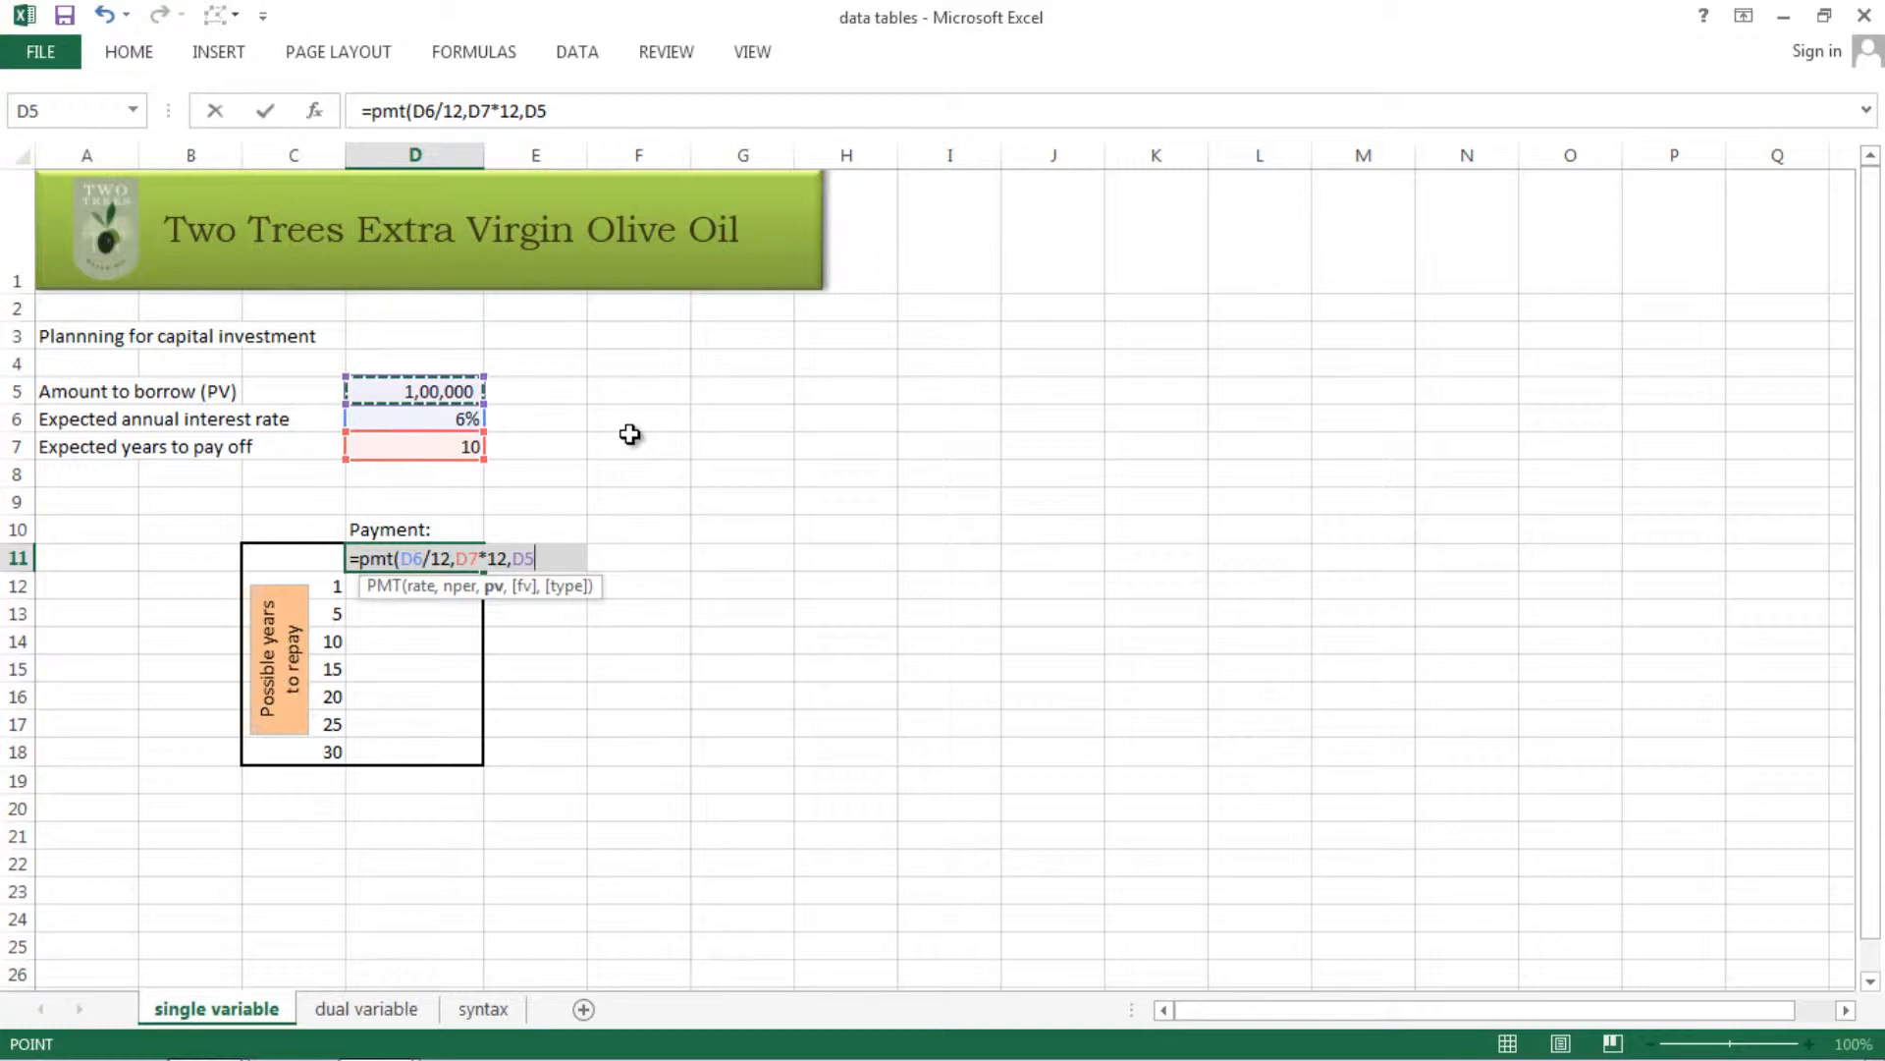
key("ctrl+Return")
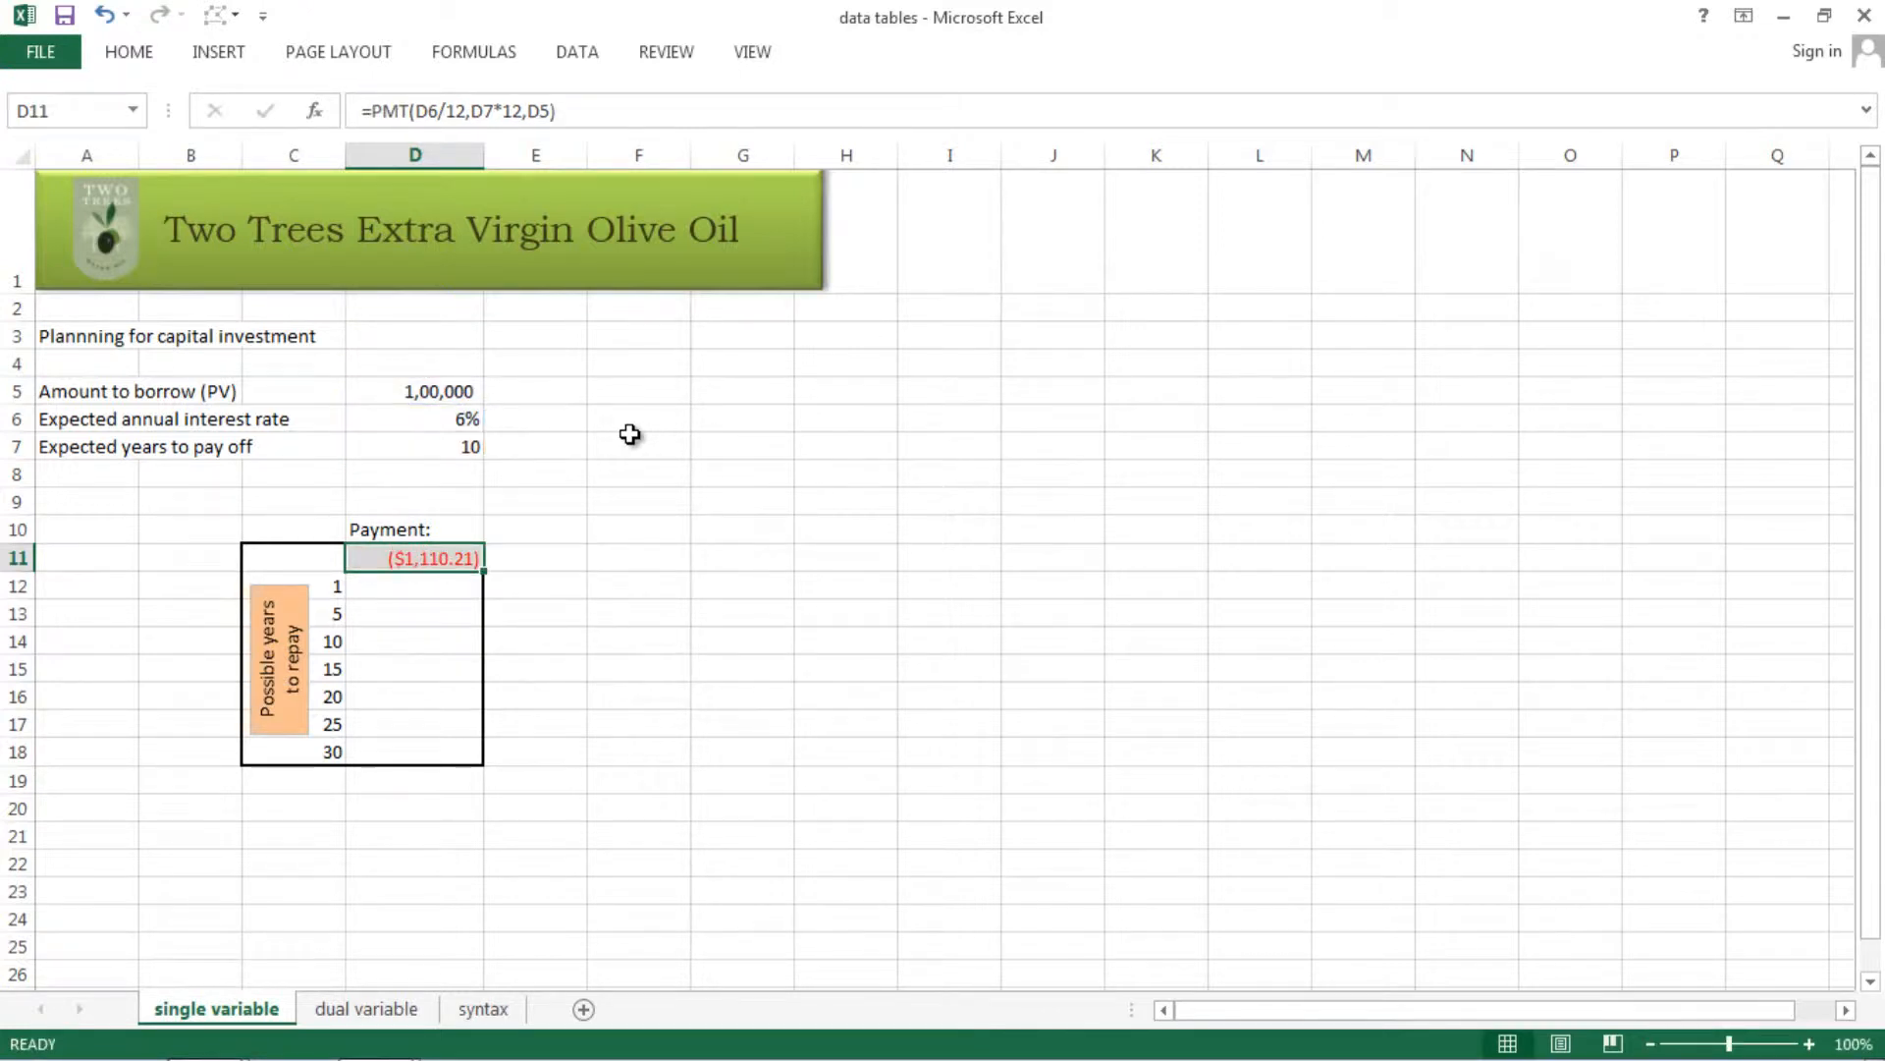
Change the amount to borrow in D5 to -100000 and check the payment formula in D11.
left_click(399, 388)
left_click(363, 116)
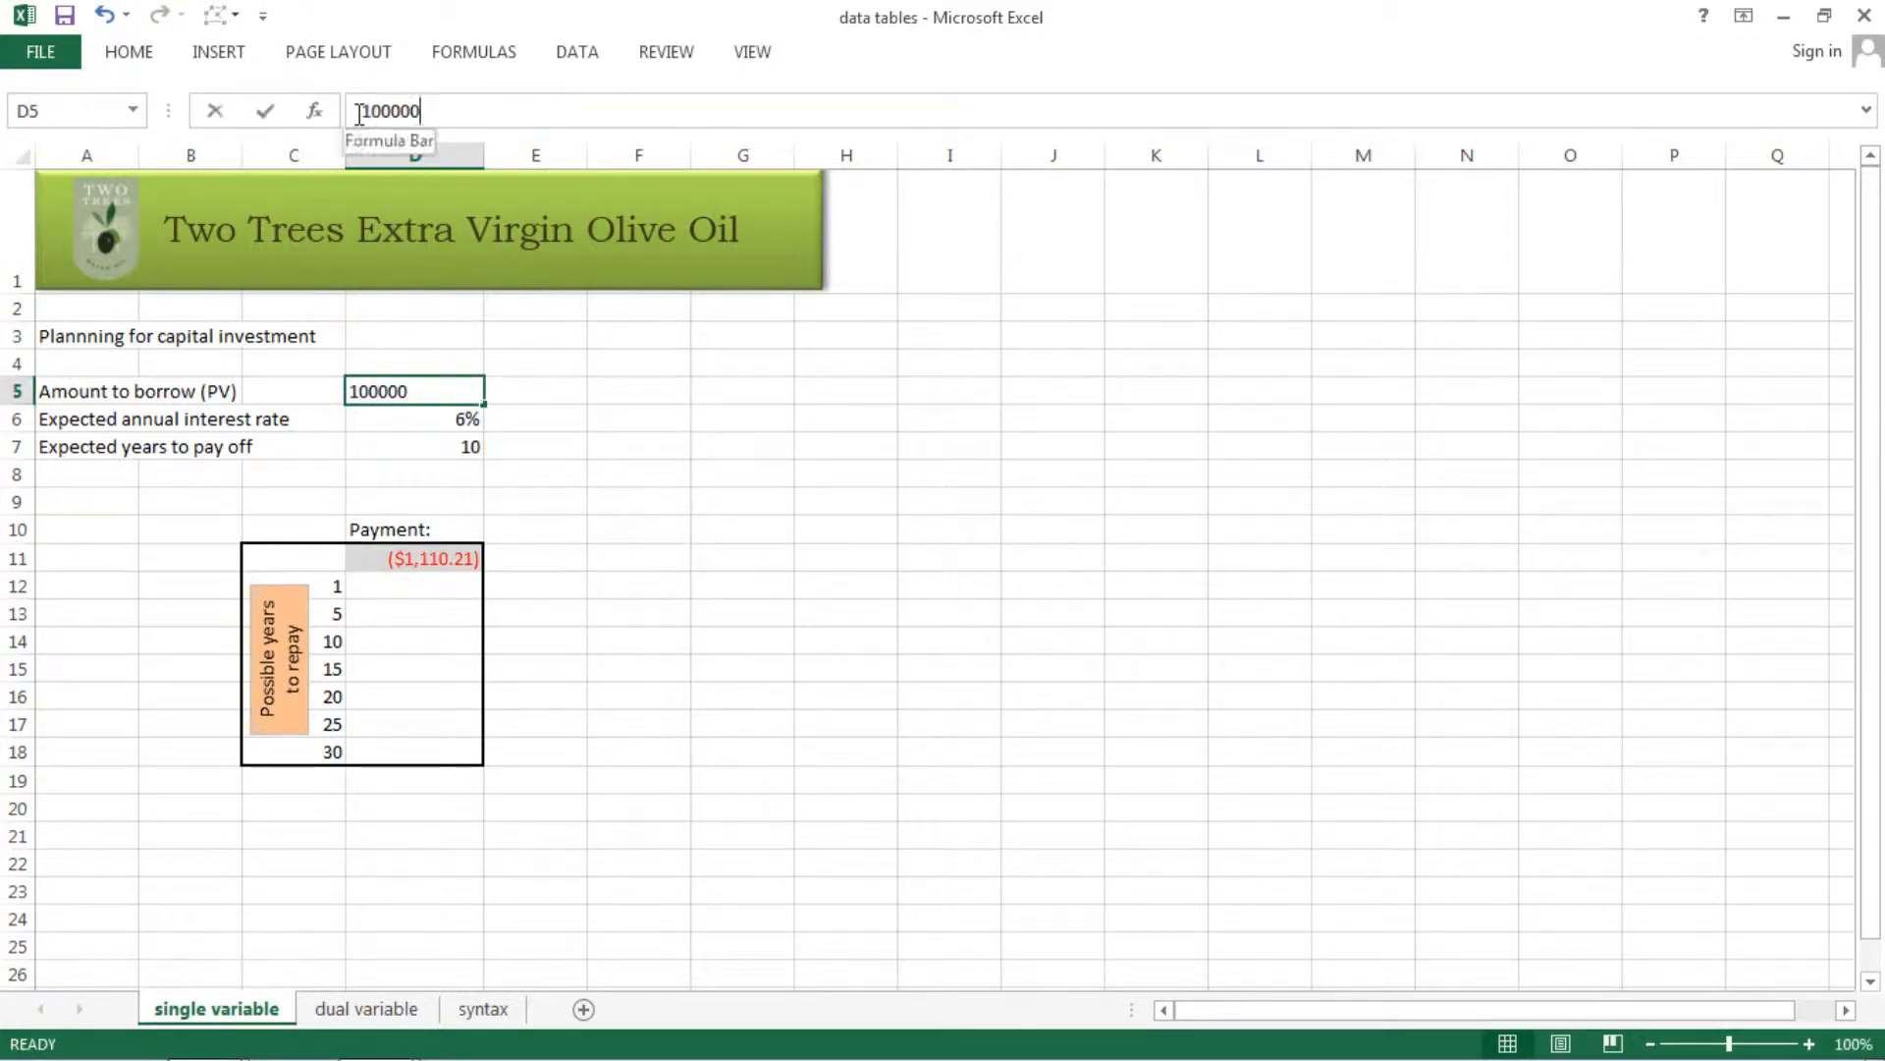
type("-")
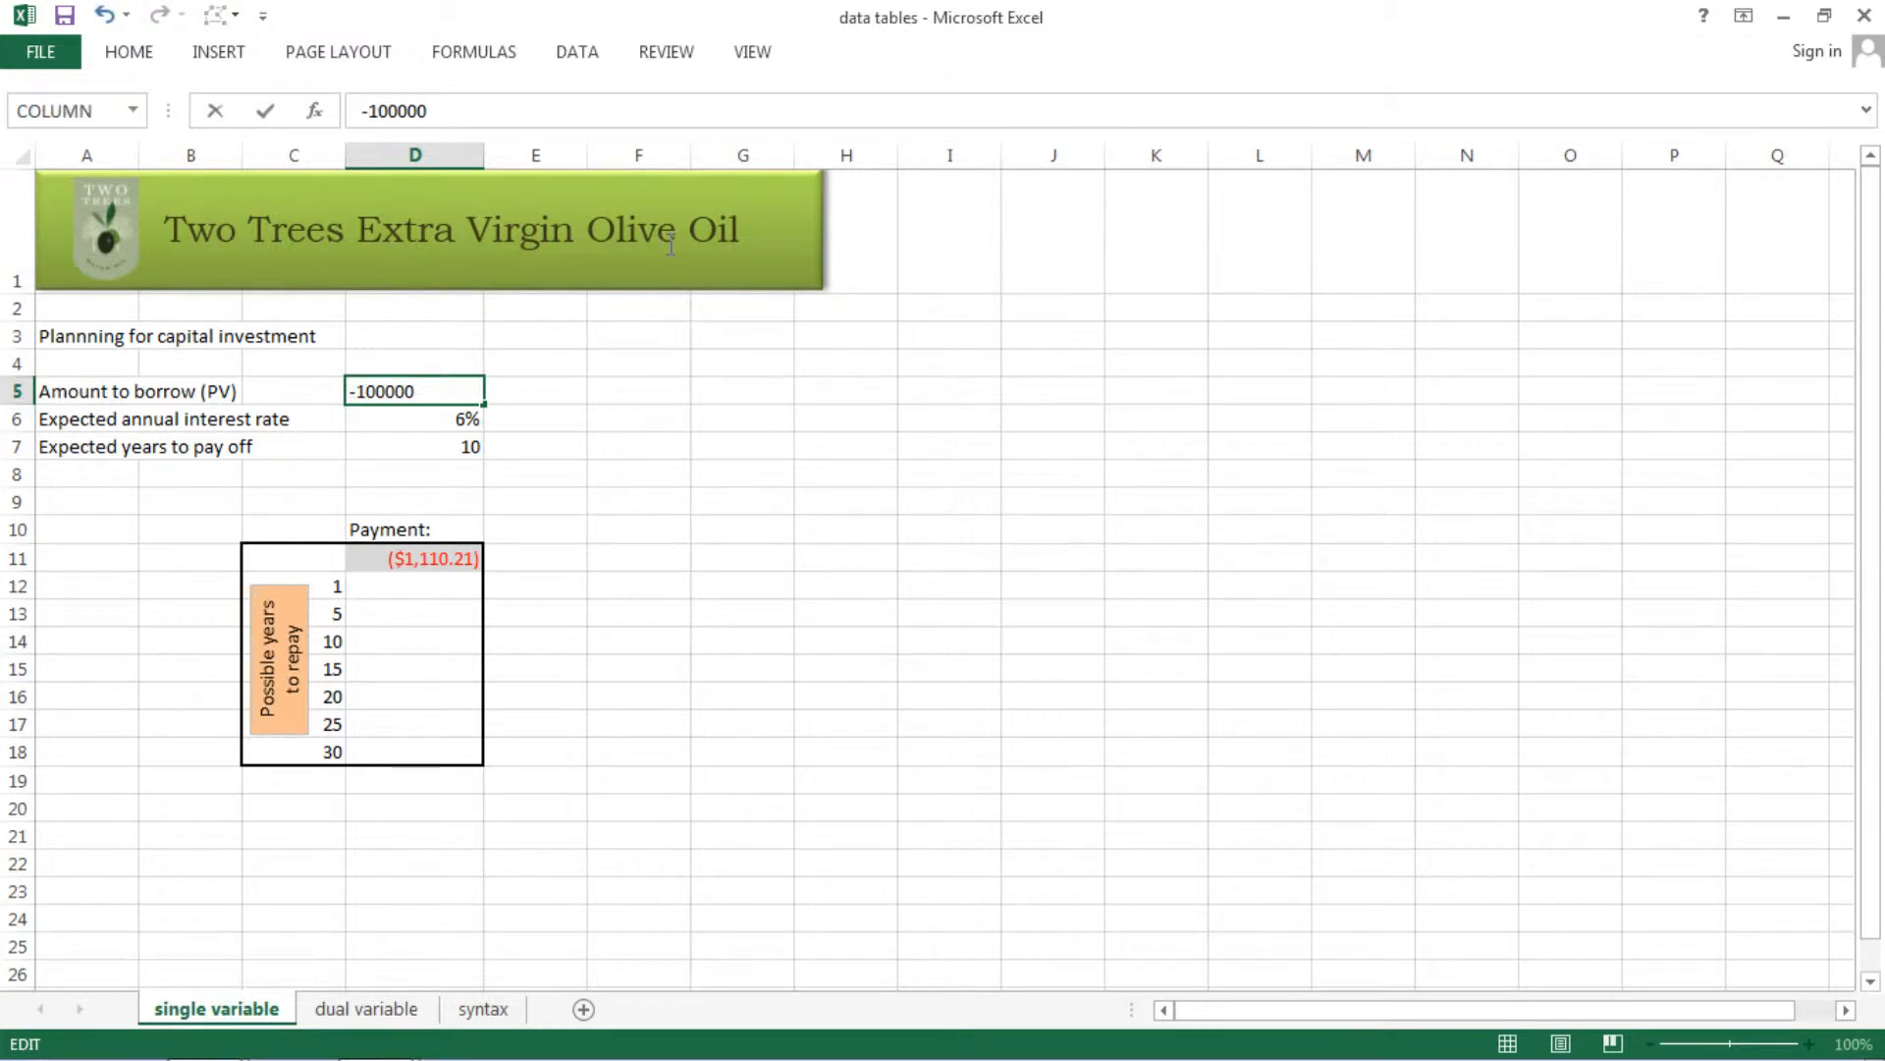
key("Return")
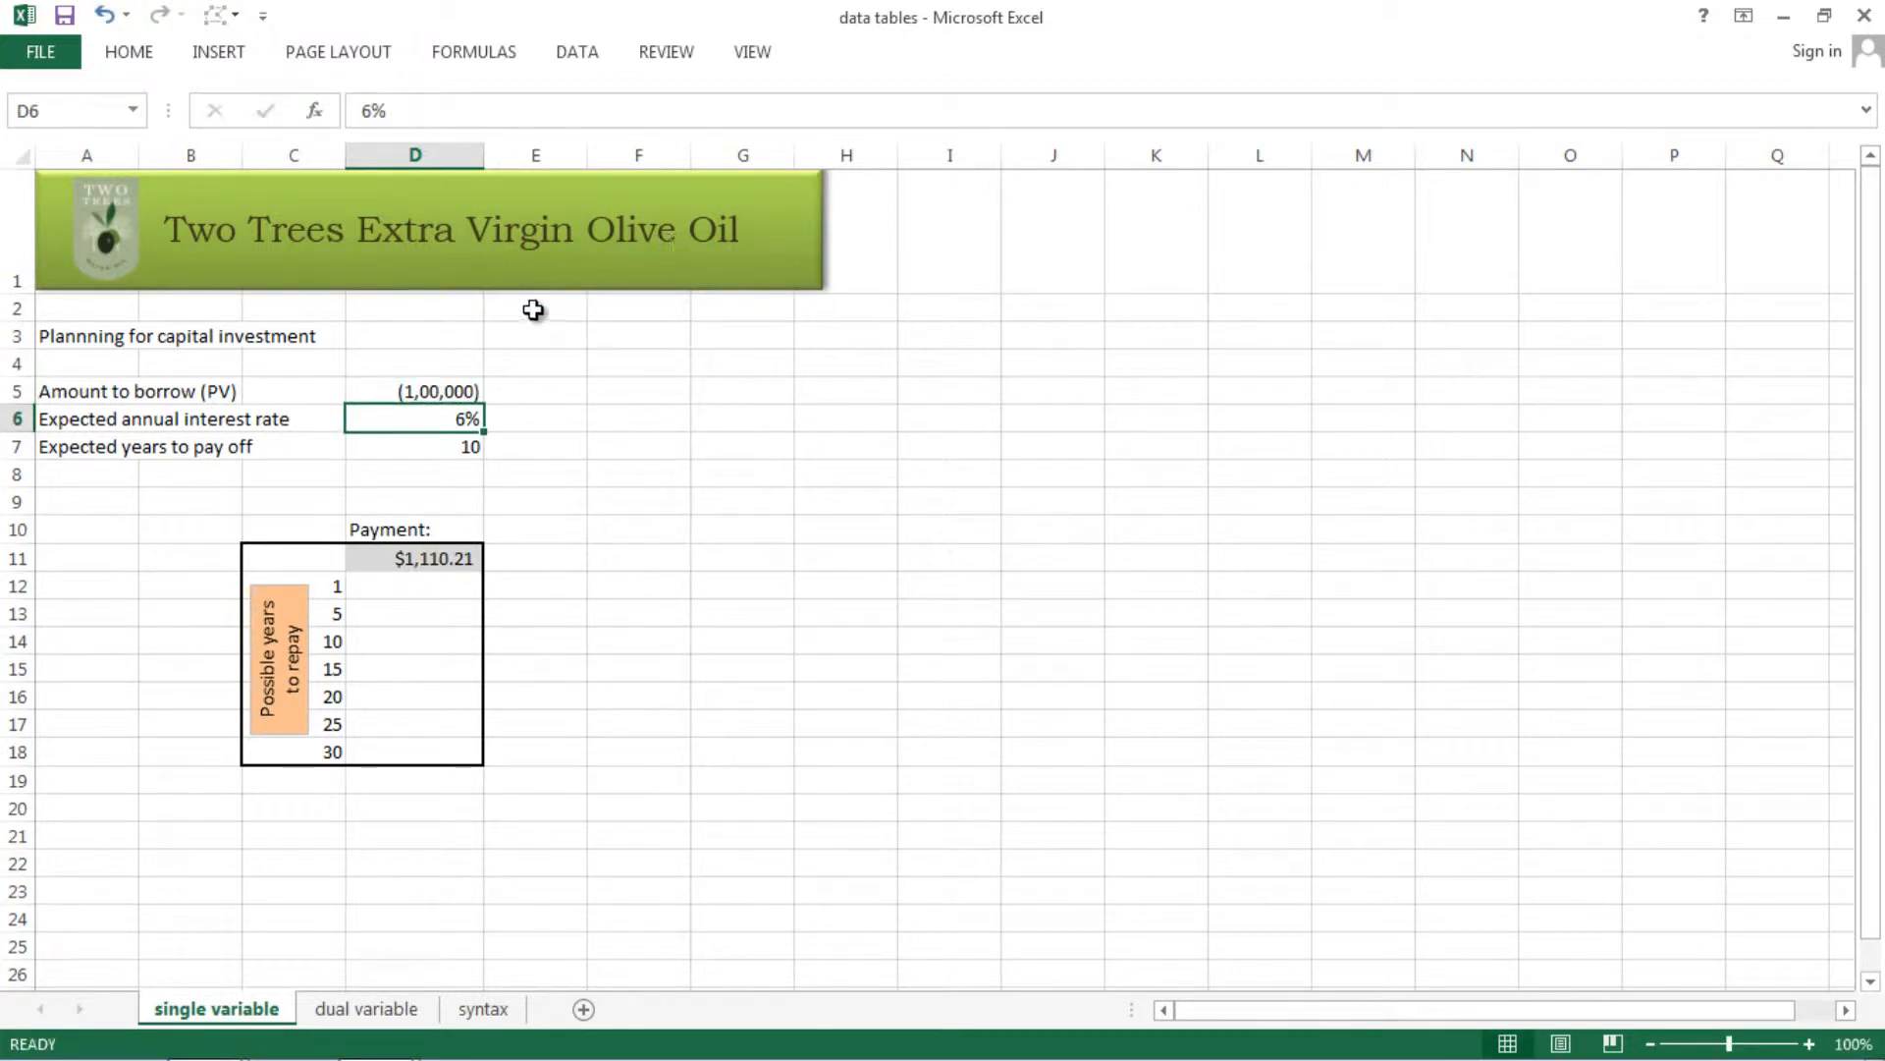
left_click(424, 387)
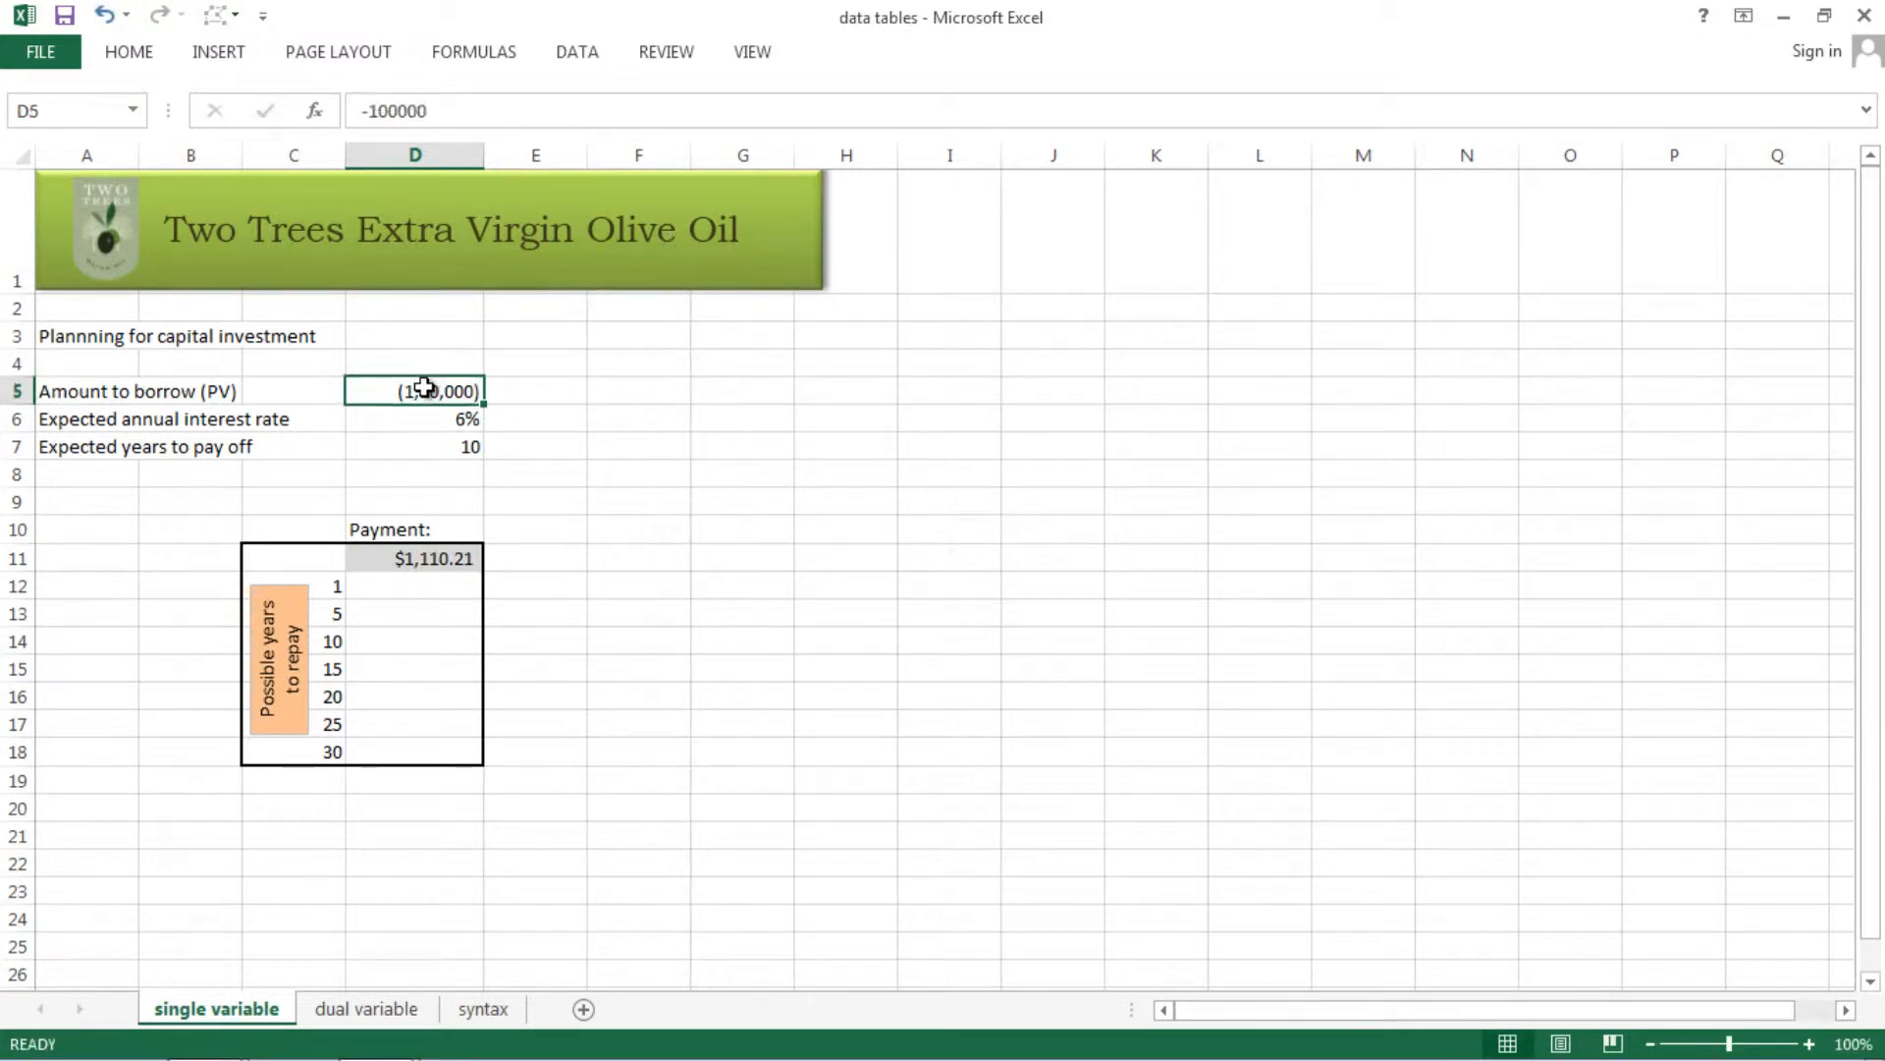
left_click(432, 553)
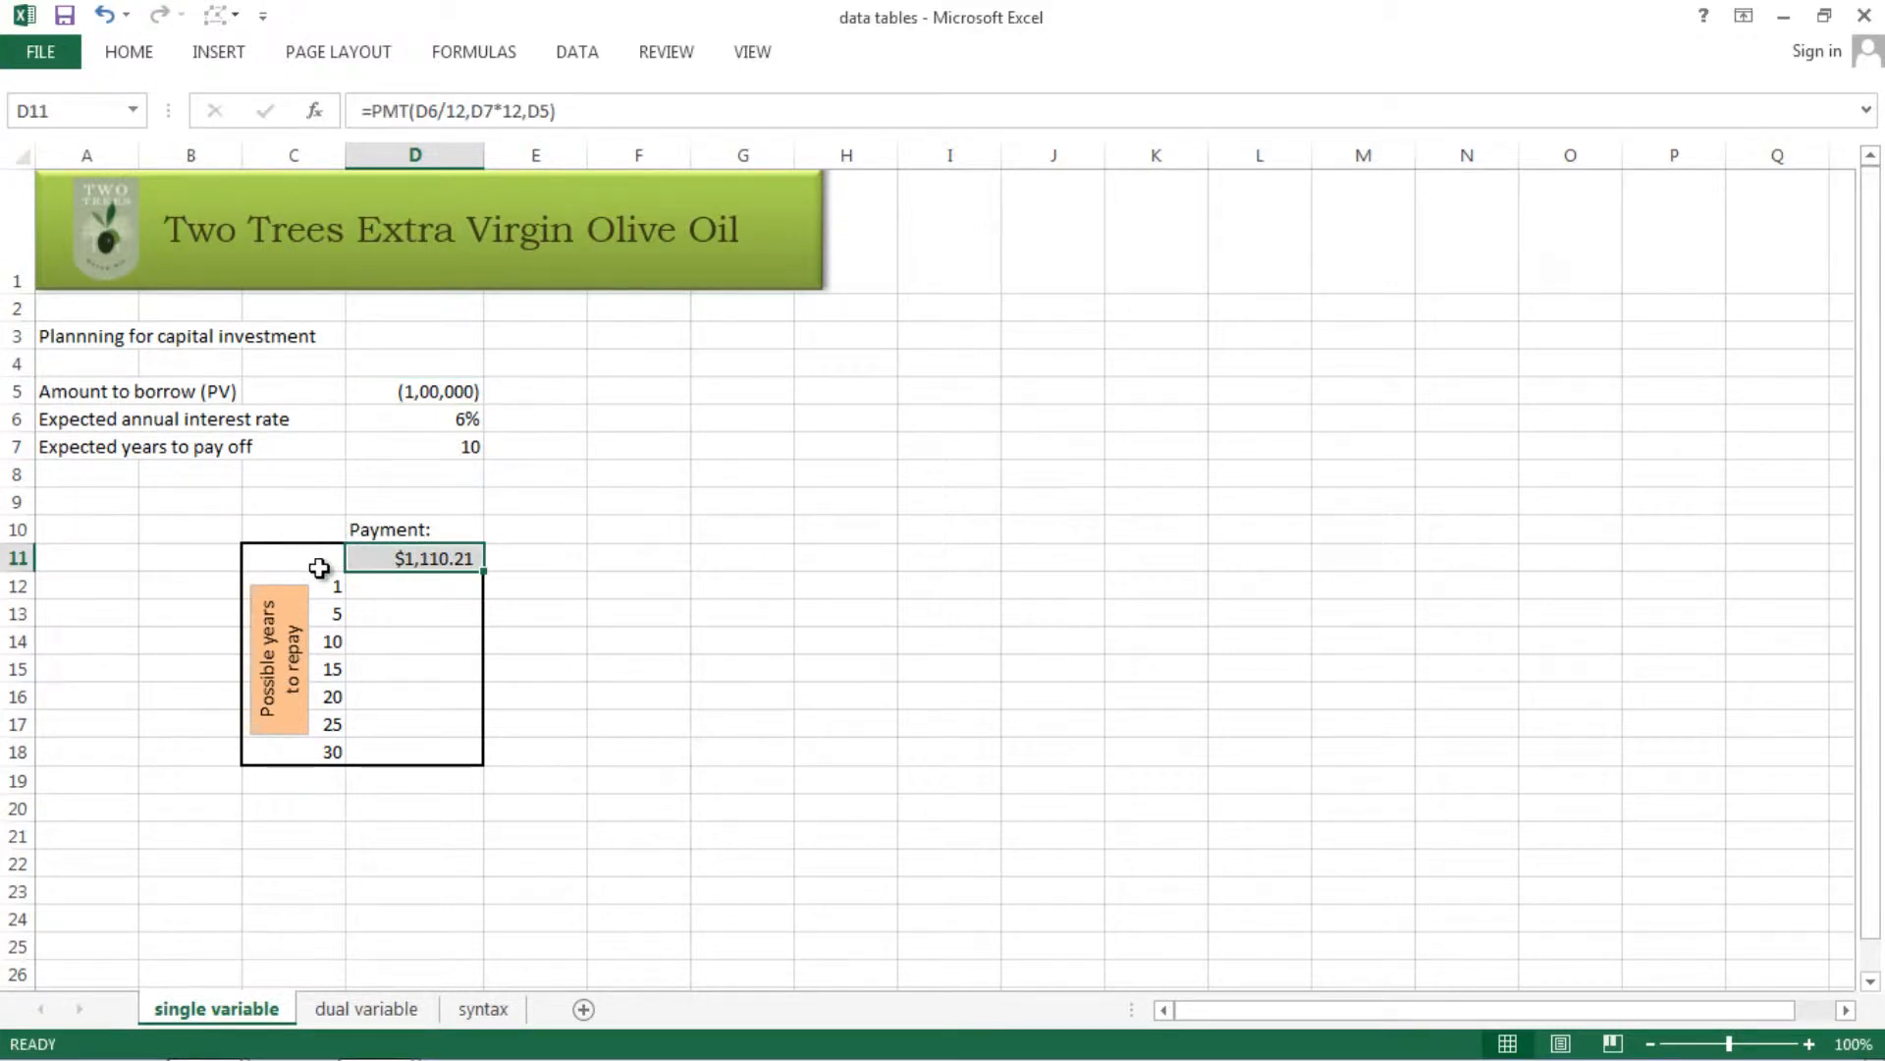
Create a one-variable data table over C11:D18, using the expected years to pay off in D7 as the column input cell.
left_click_drag(314, 562, 410, 755)
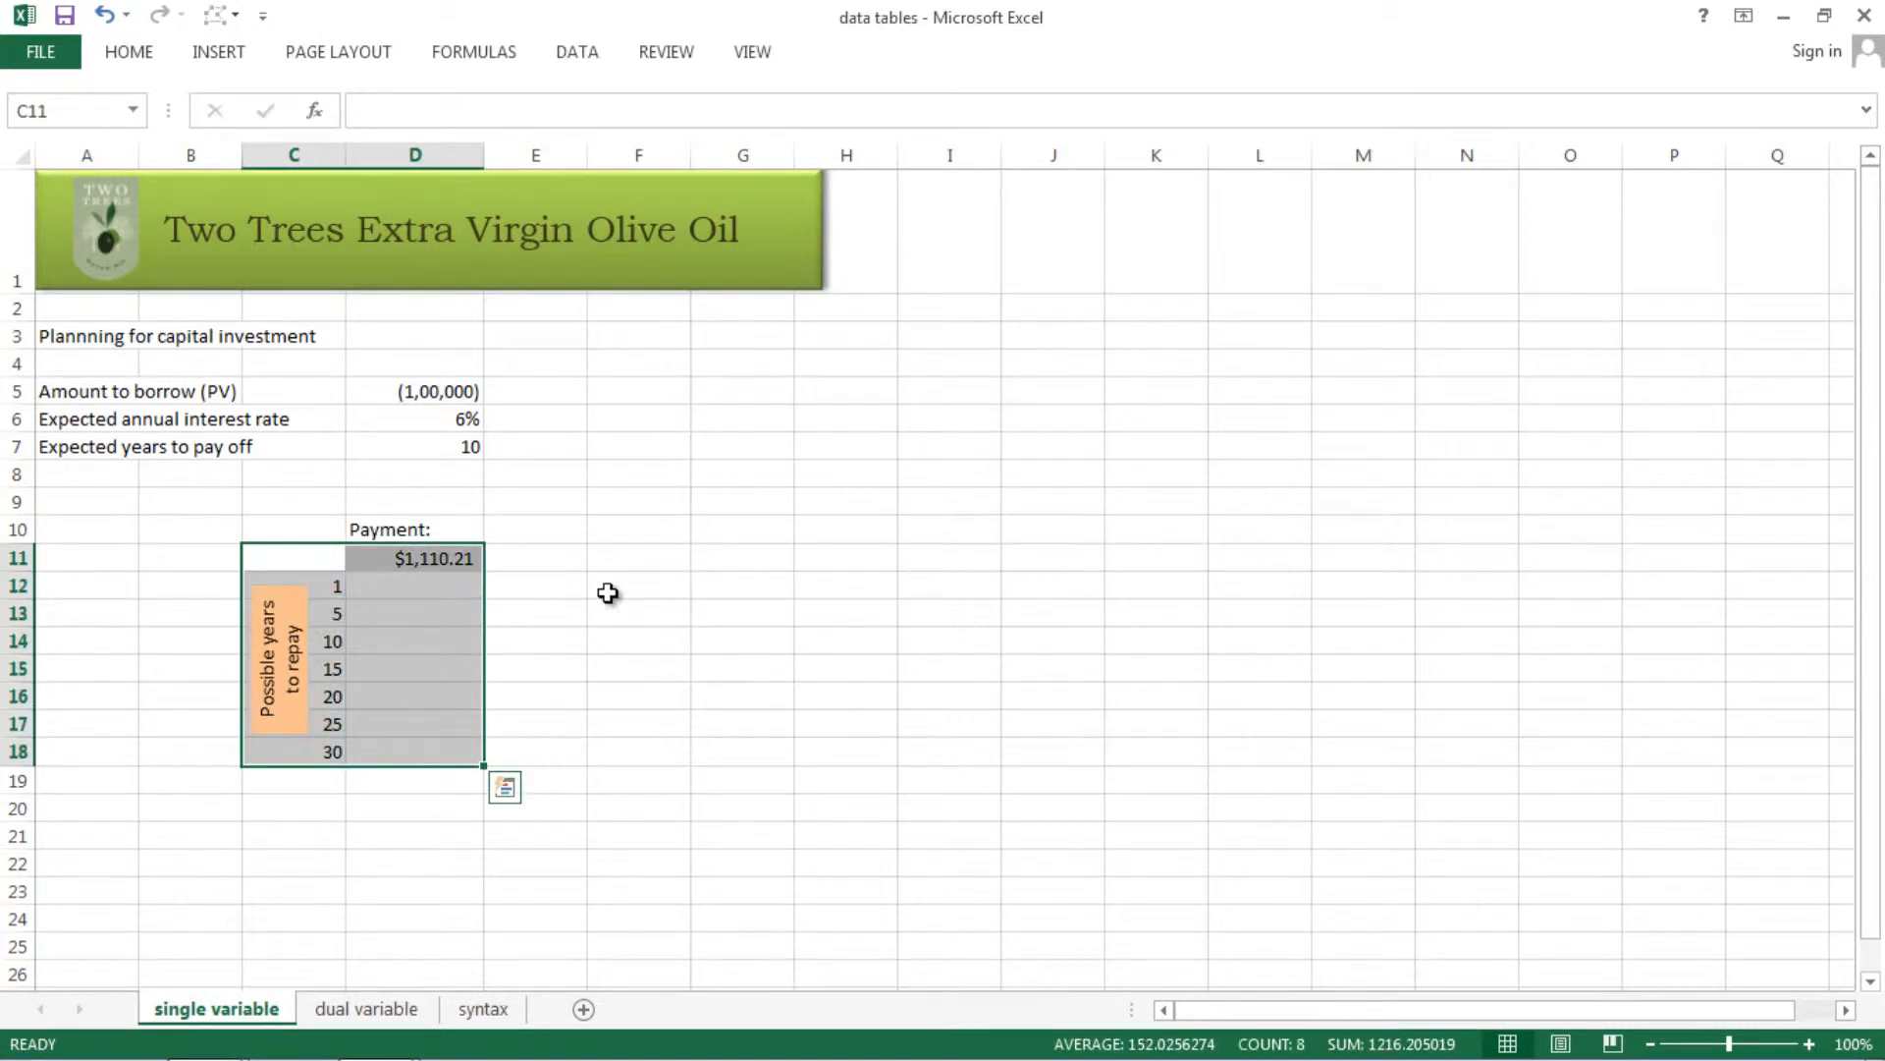
left_click(579, 54)
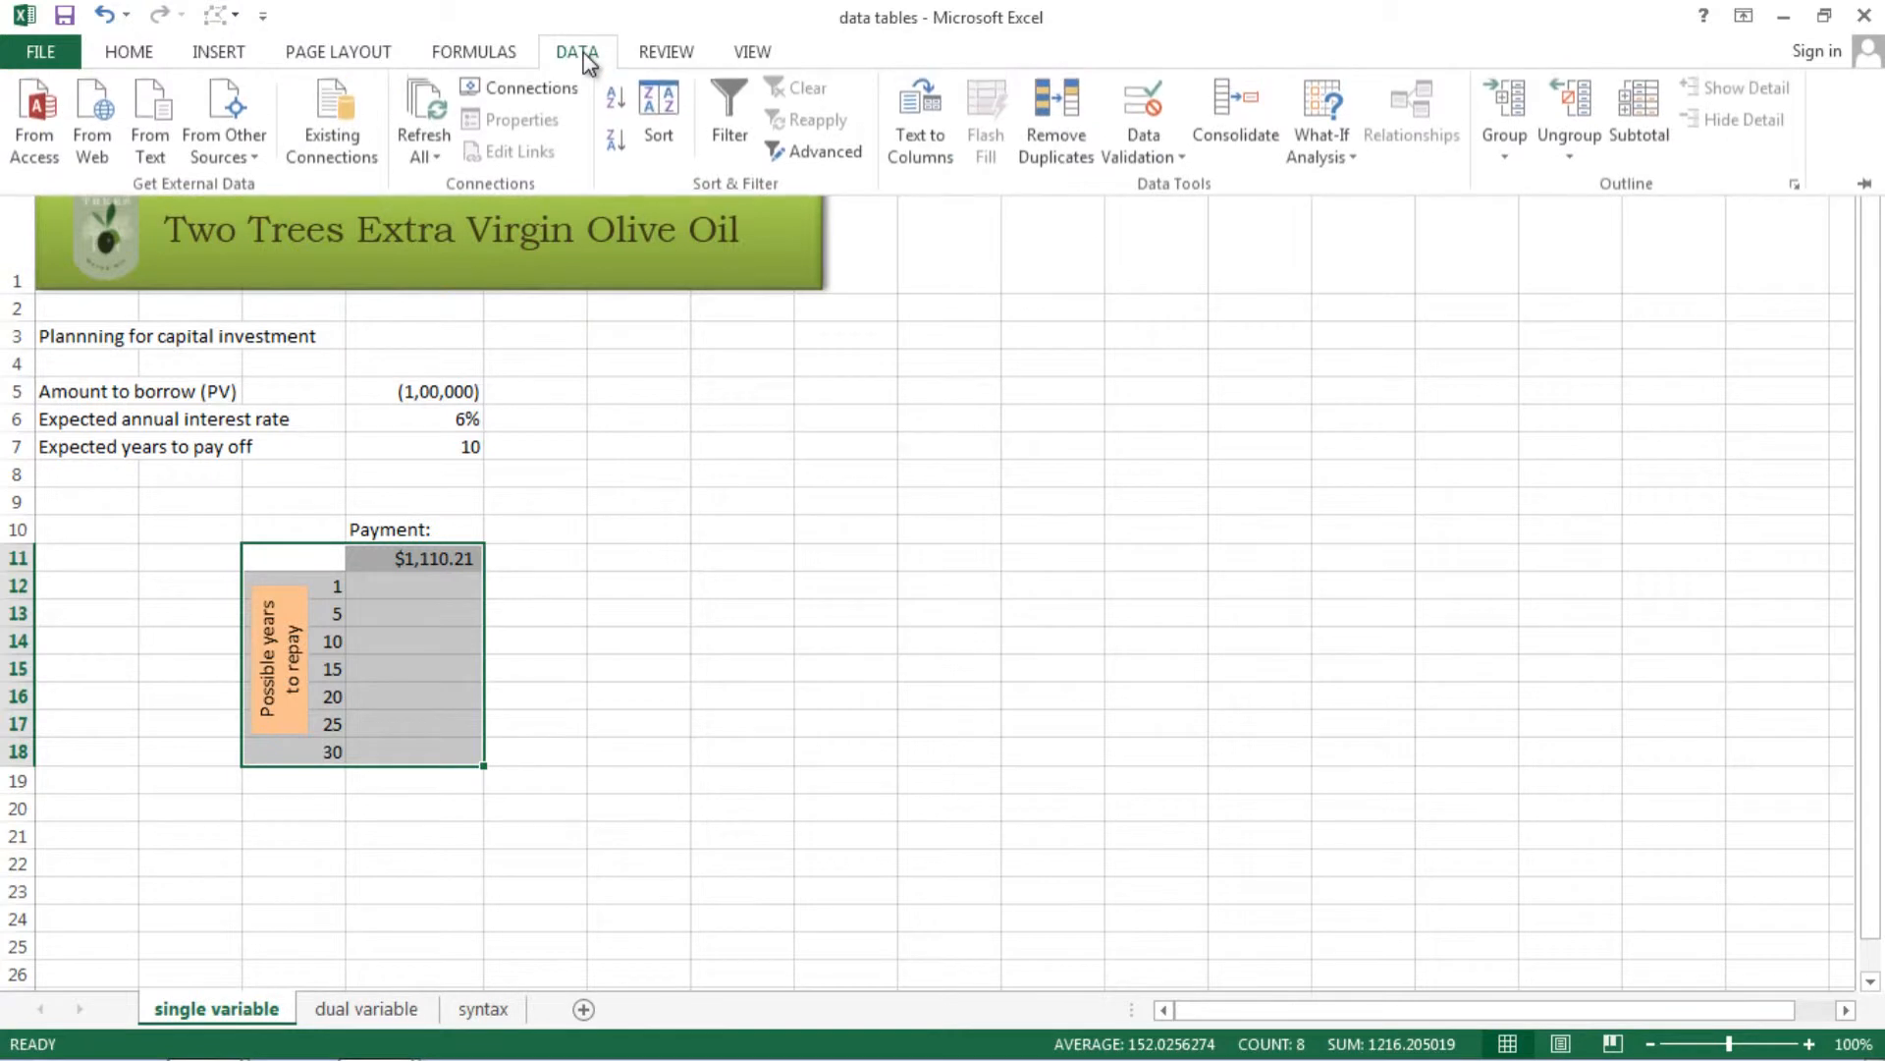
left_click(1358, 165)
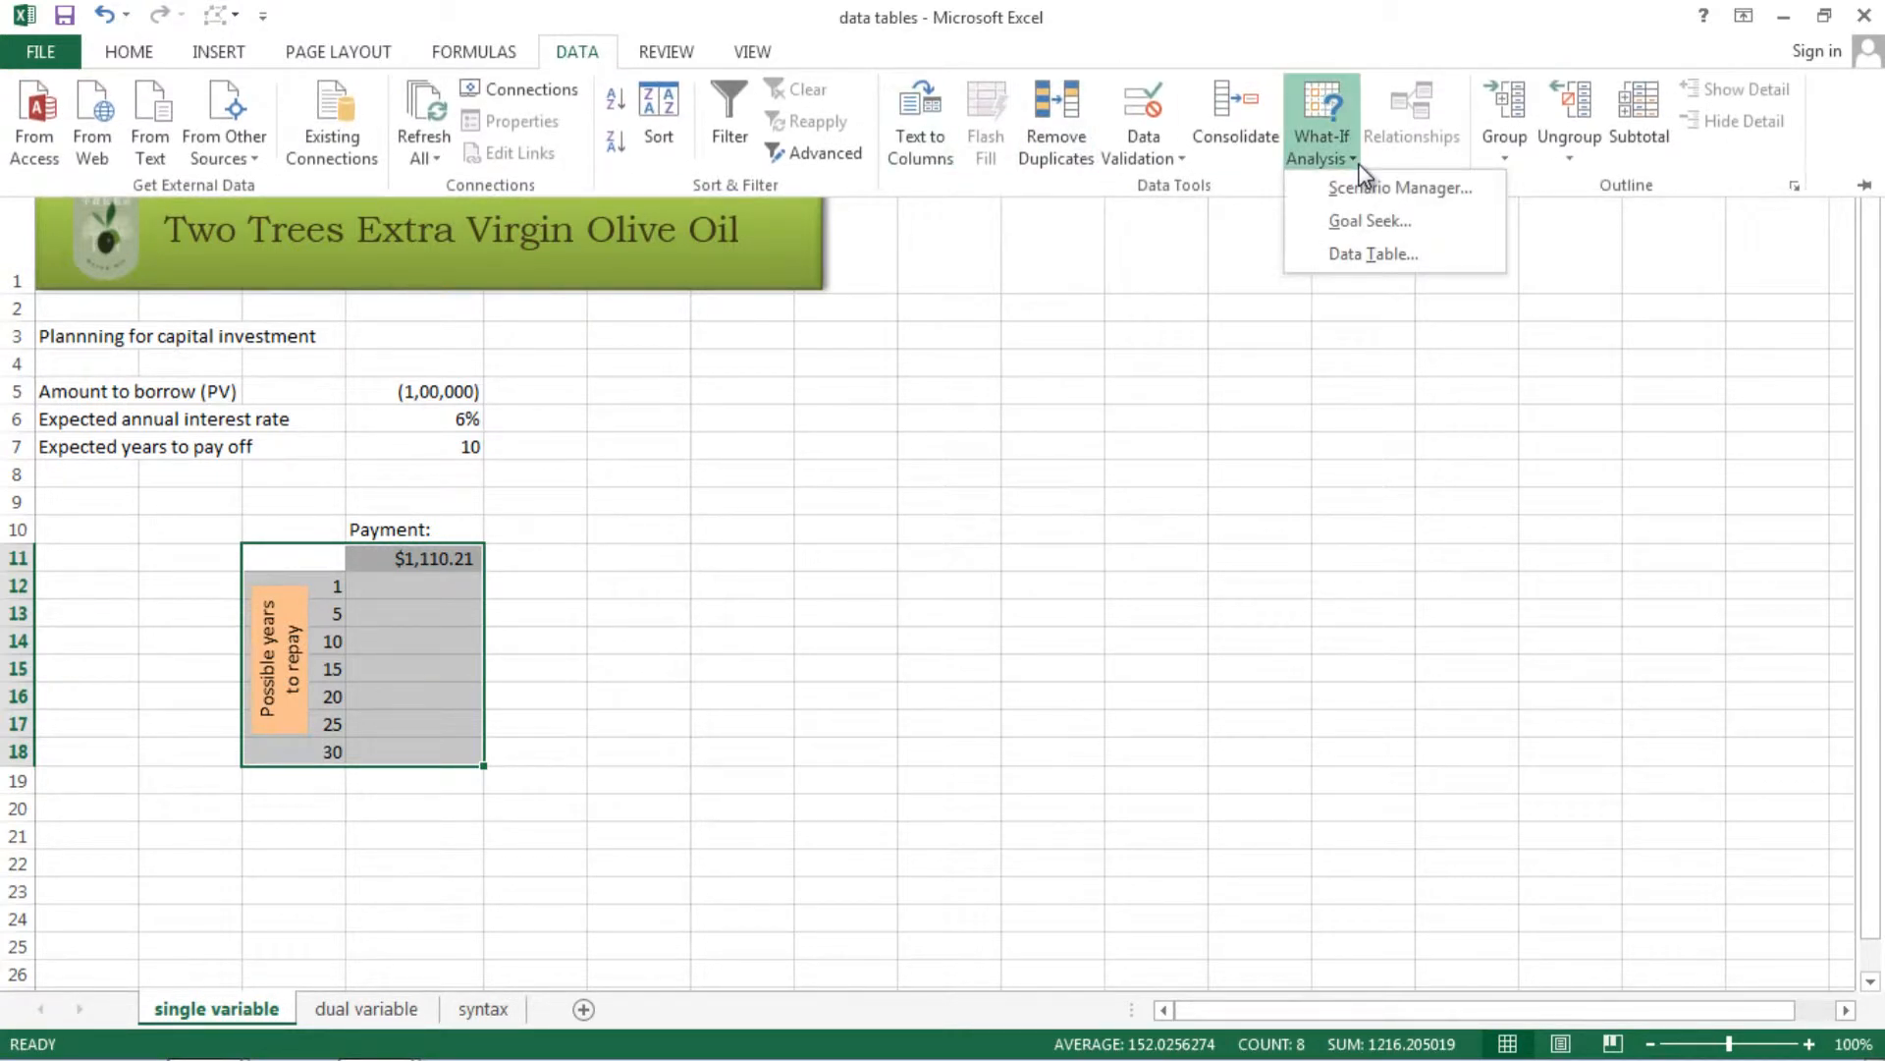
left_click(1358, 257)
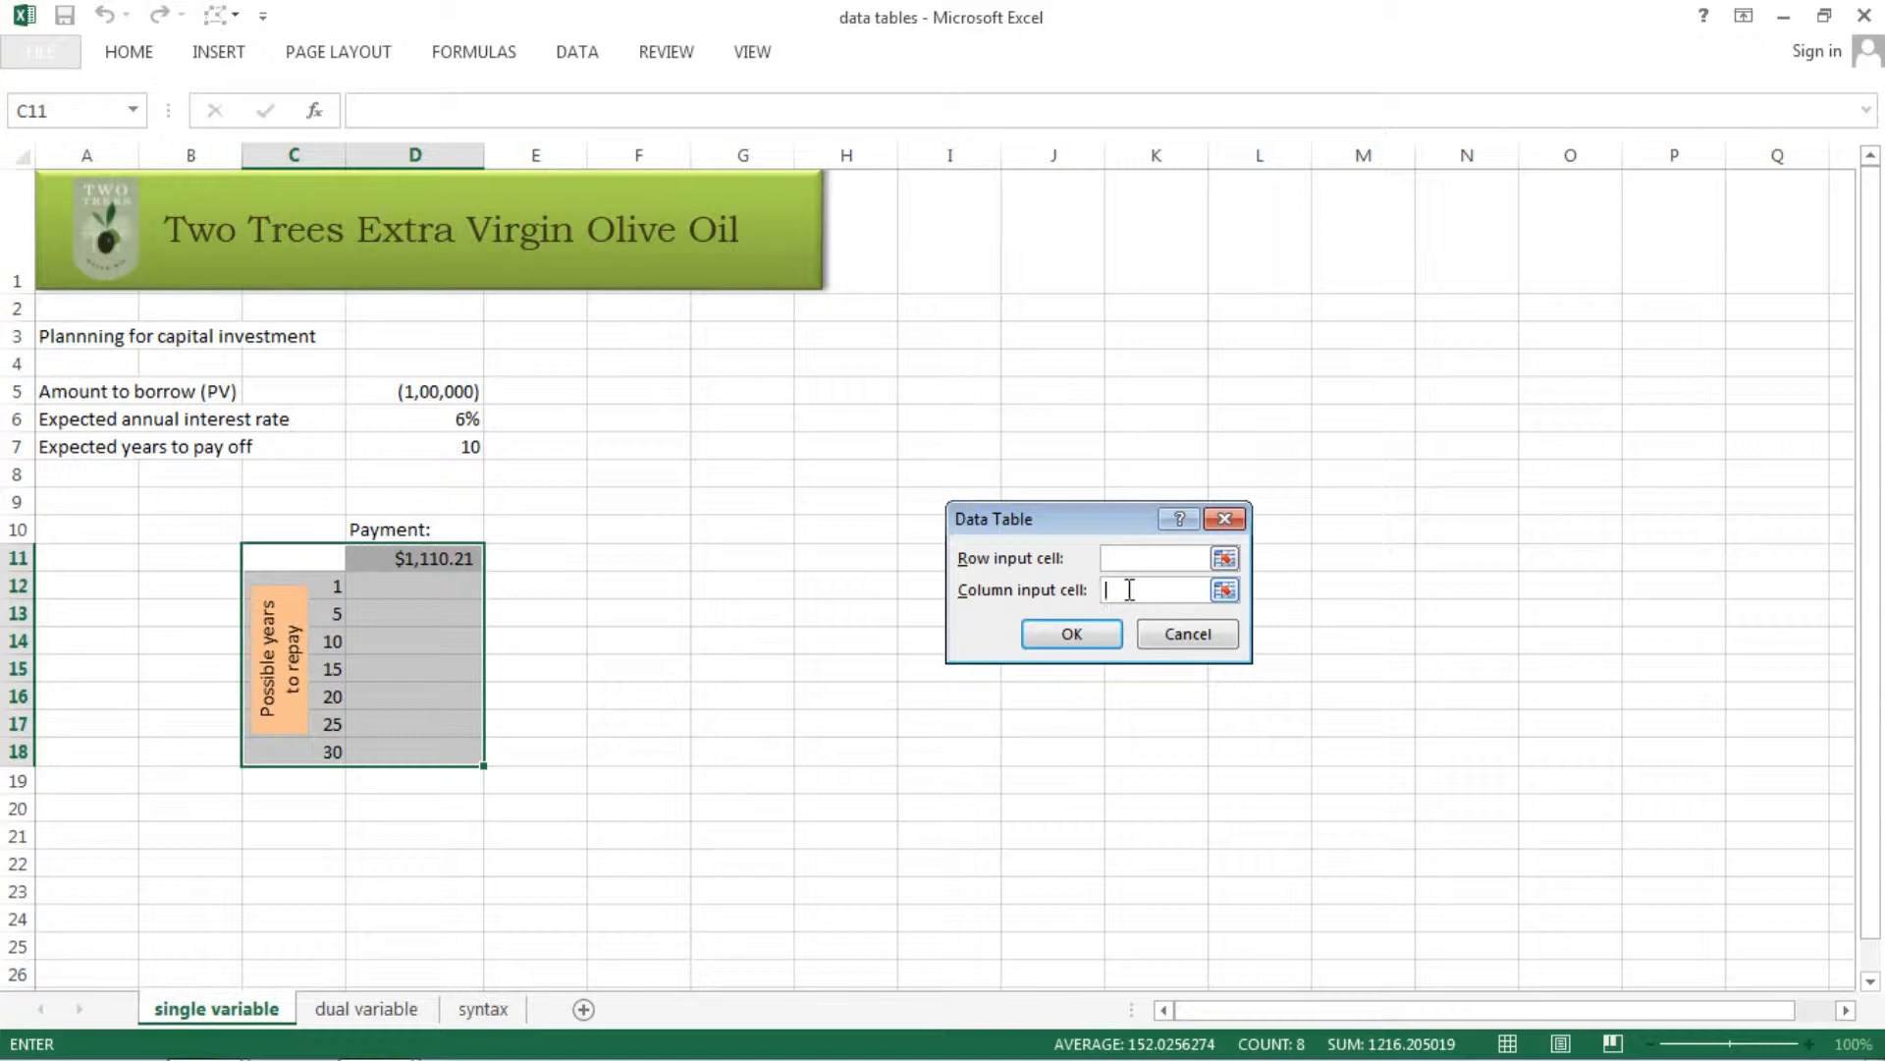
left_click(253, 1012)
left_click(464, 449)
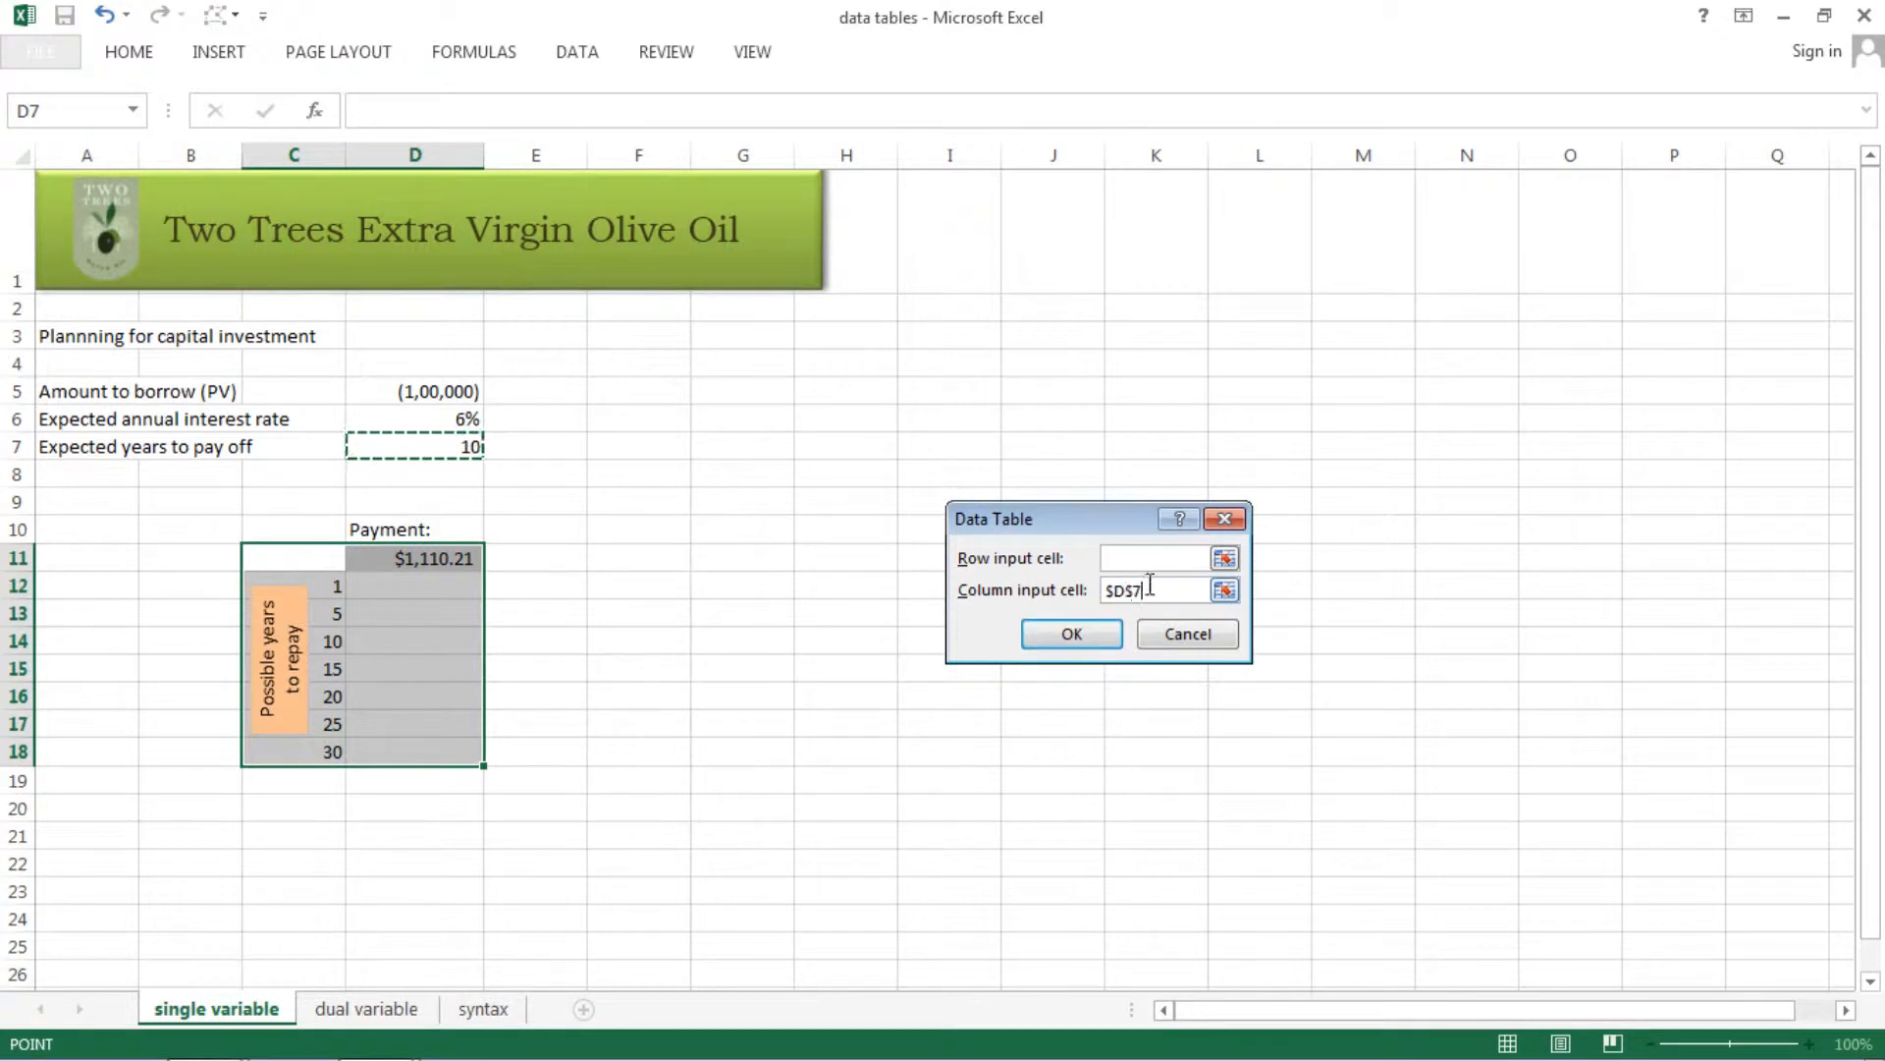
left_click(1087, 643)
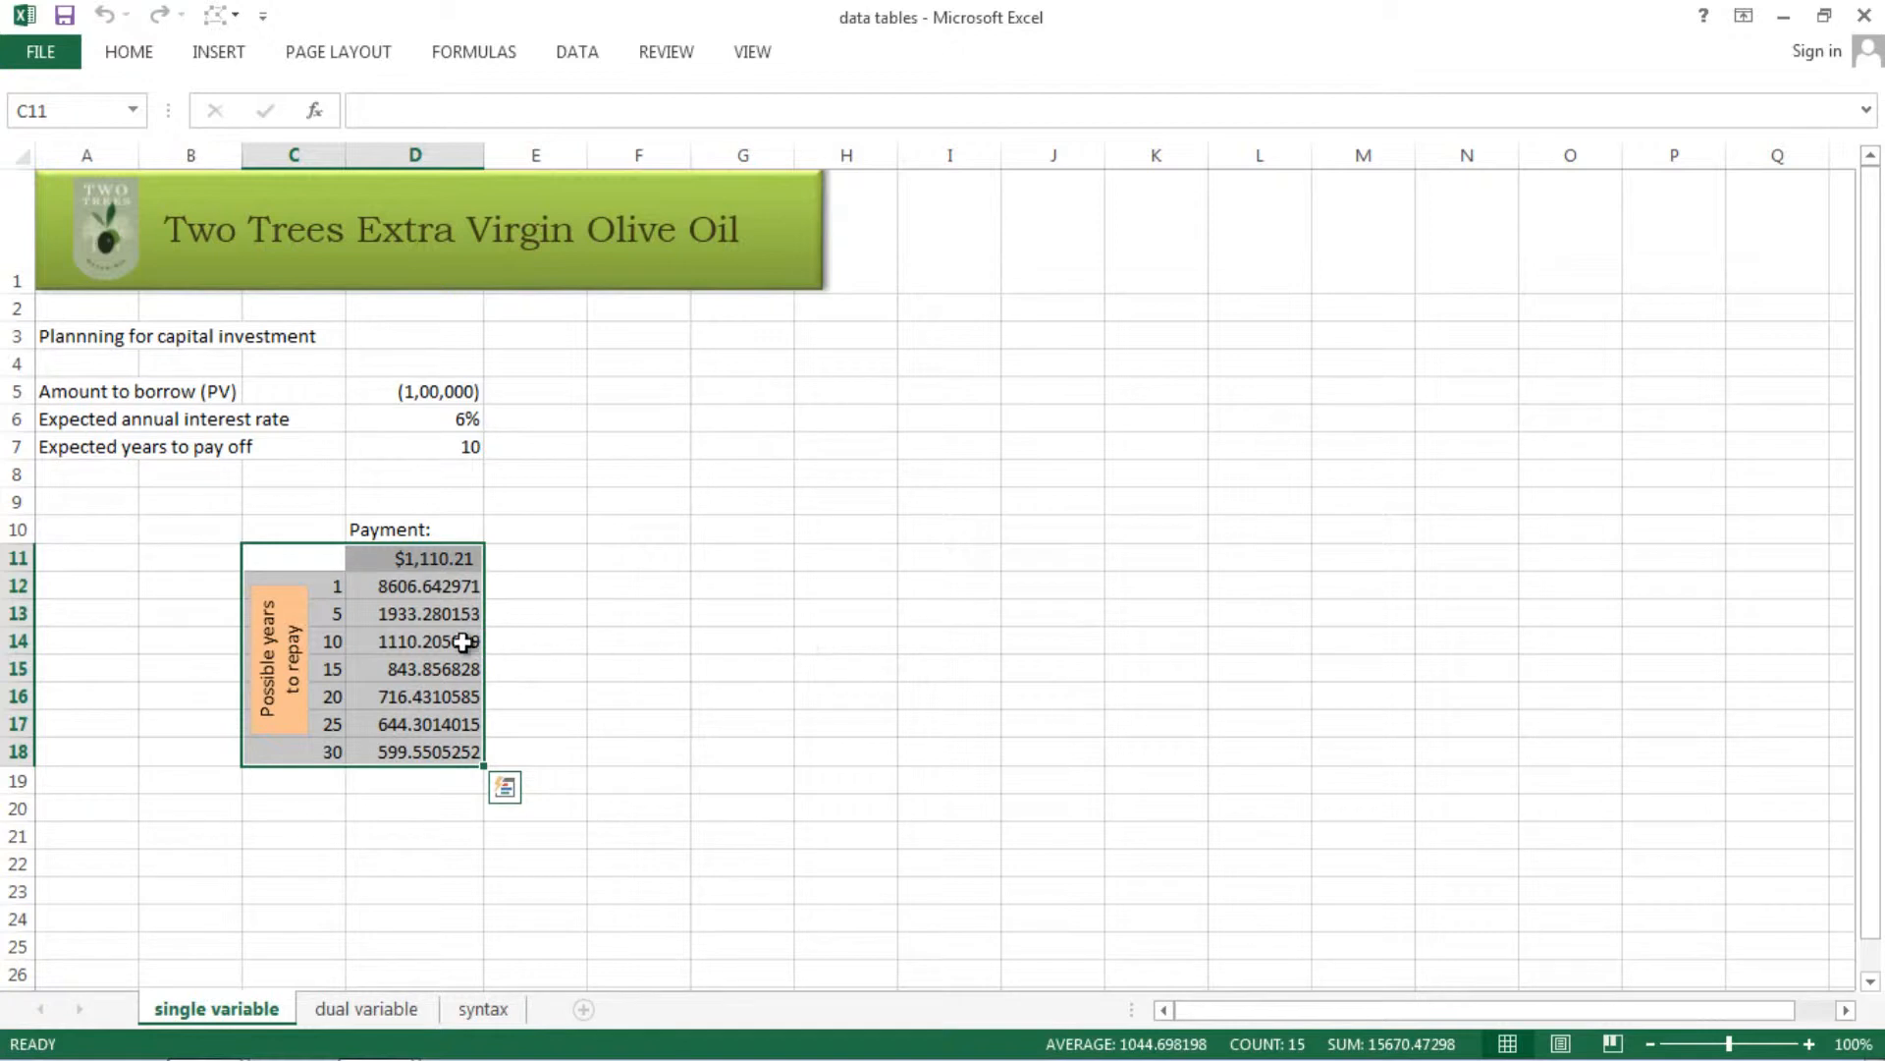
Review the data table results in D12:D18 and the TABLE formula behind them for each repayment period.
left_click(381, 586)
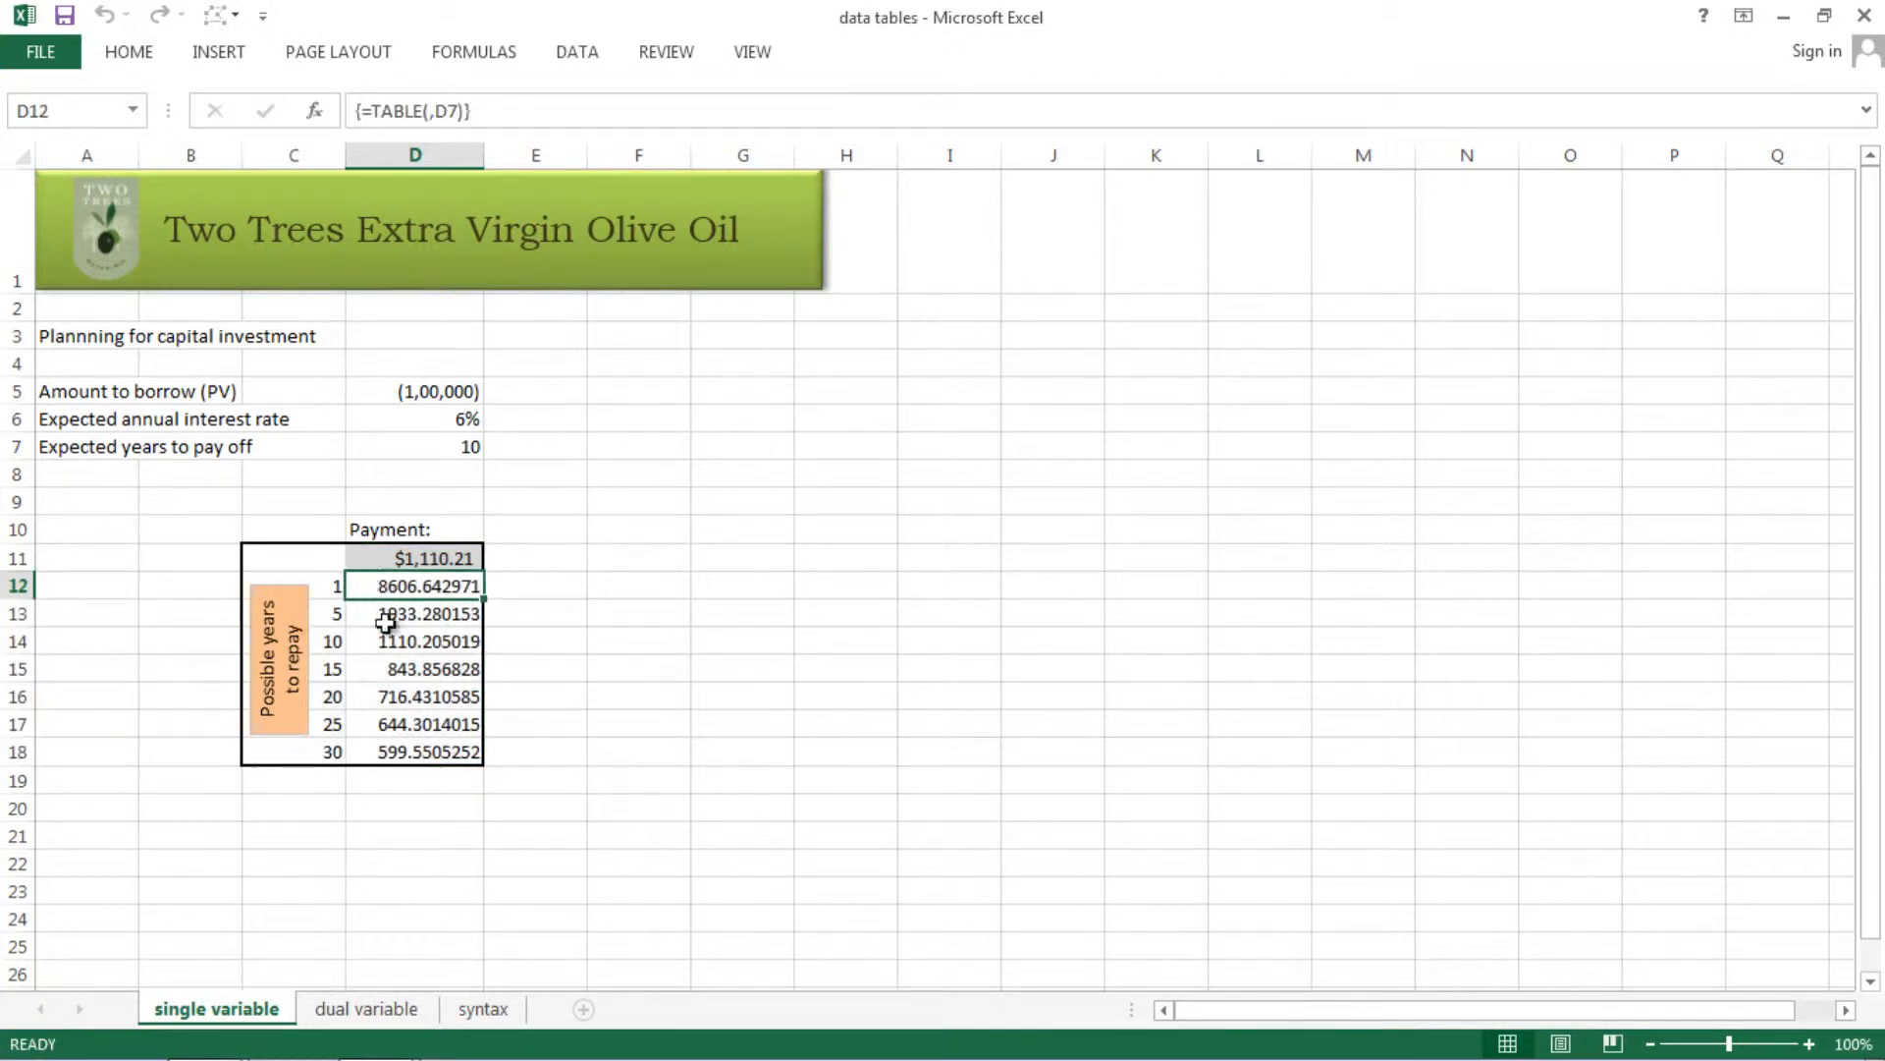
left_click(388, 620)
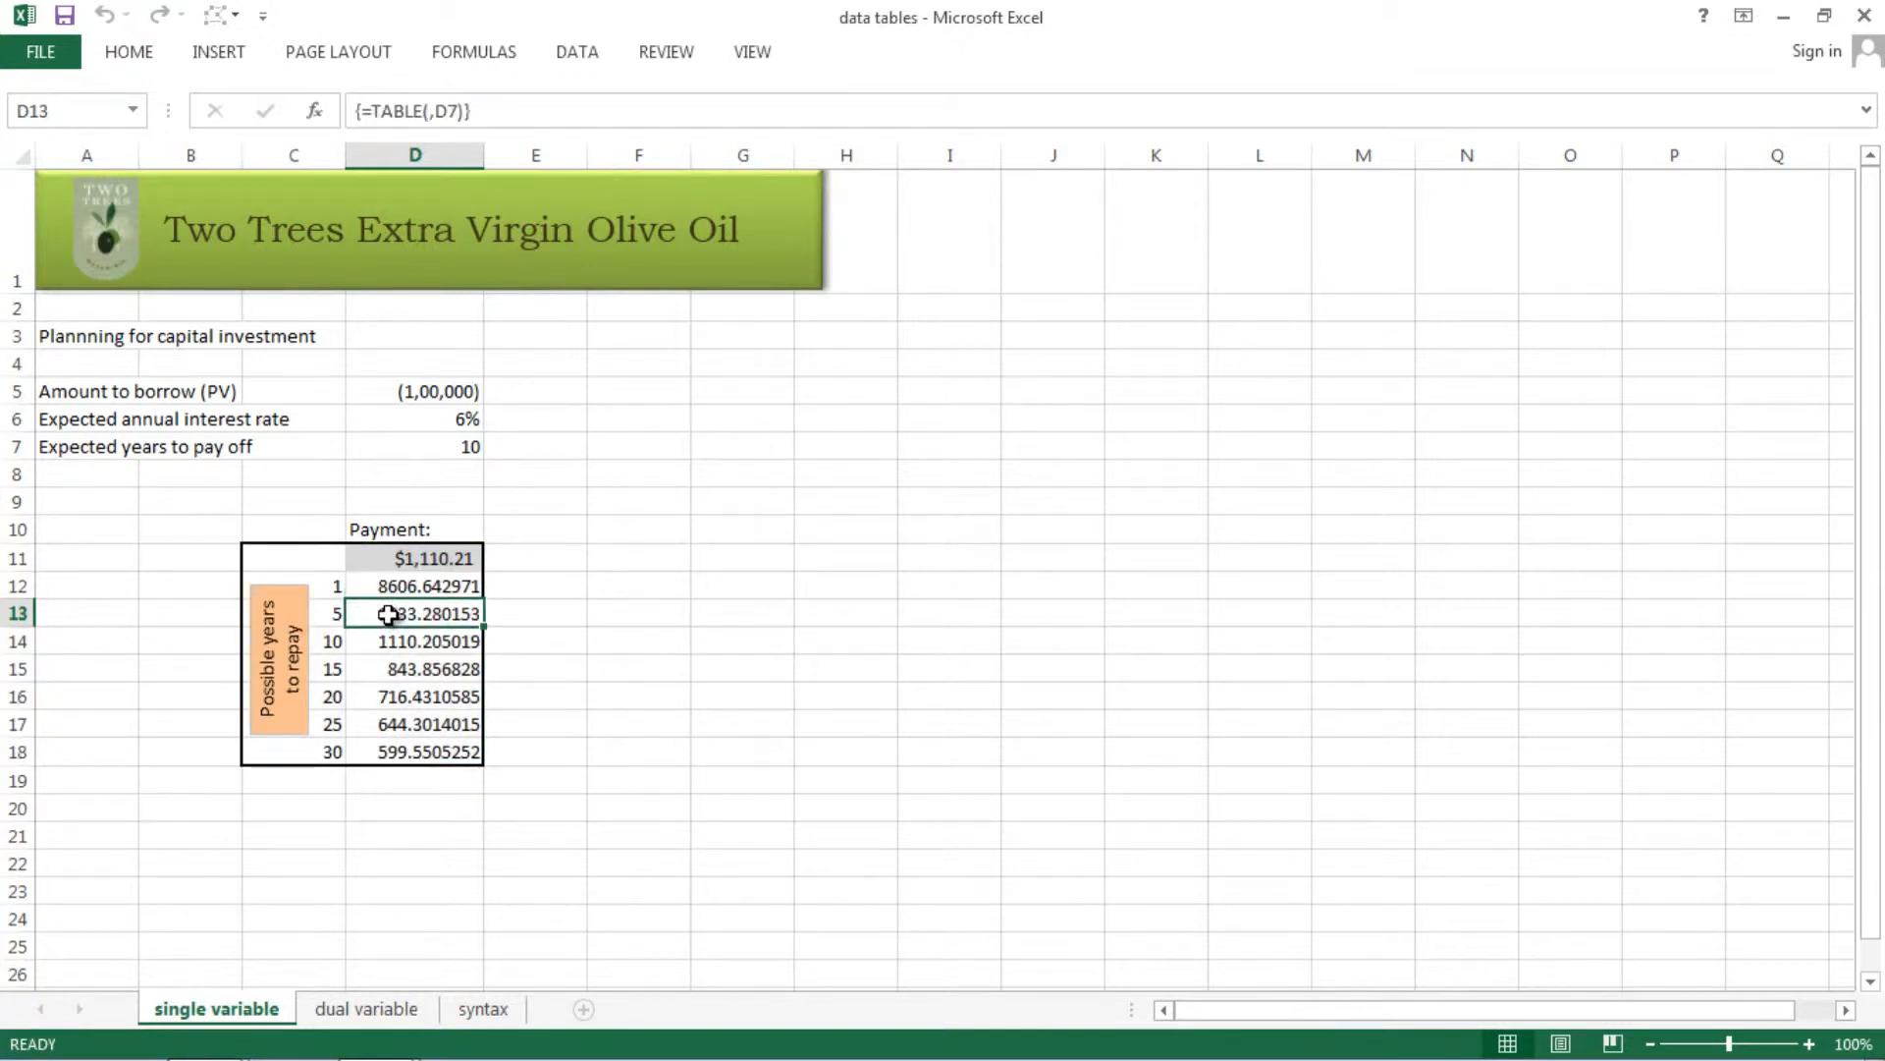
left_click(399, 673)
left_click(401, 756)
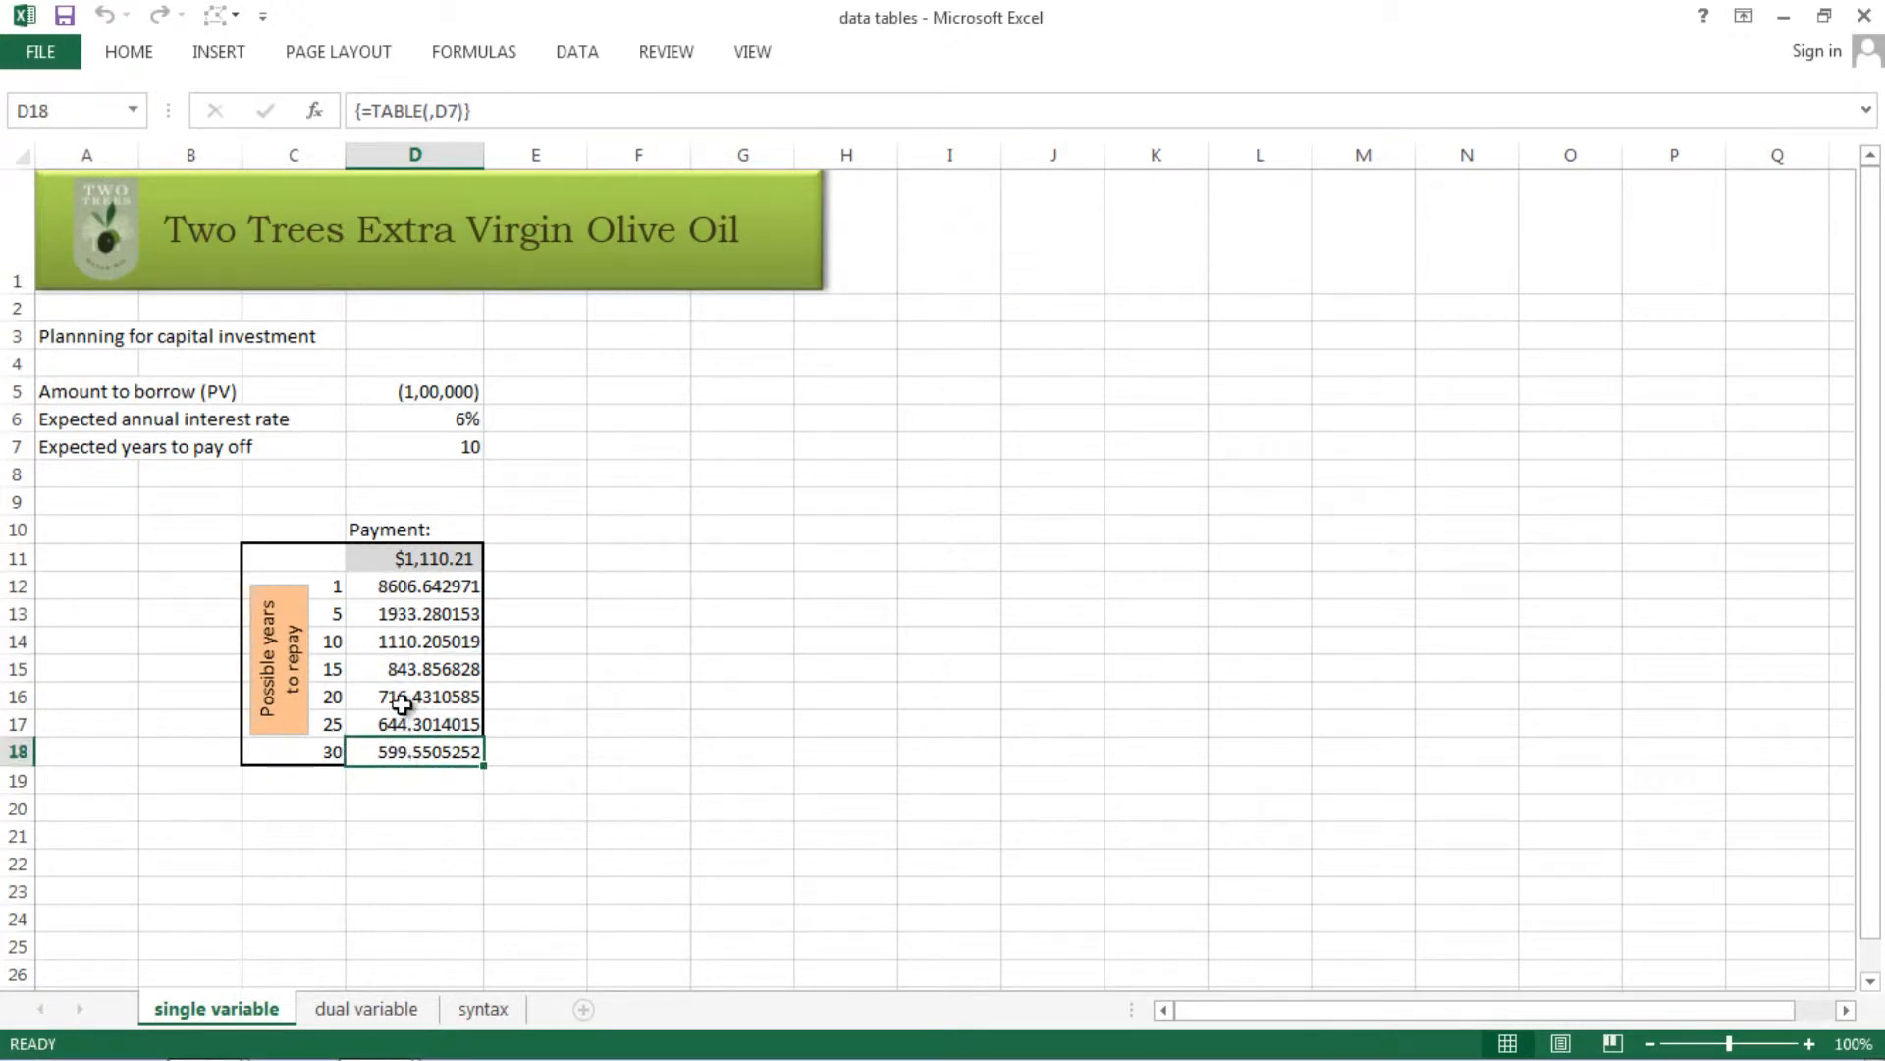
left_click(409, 589)
left_click(412, 615)
left_click(408, 643)
left_click(403, 676)
left_click(420, 726)
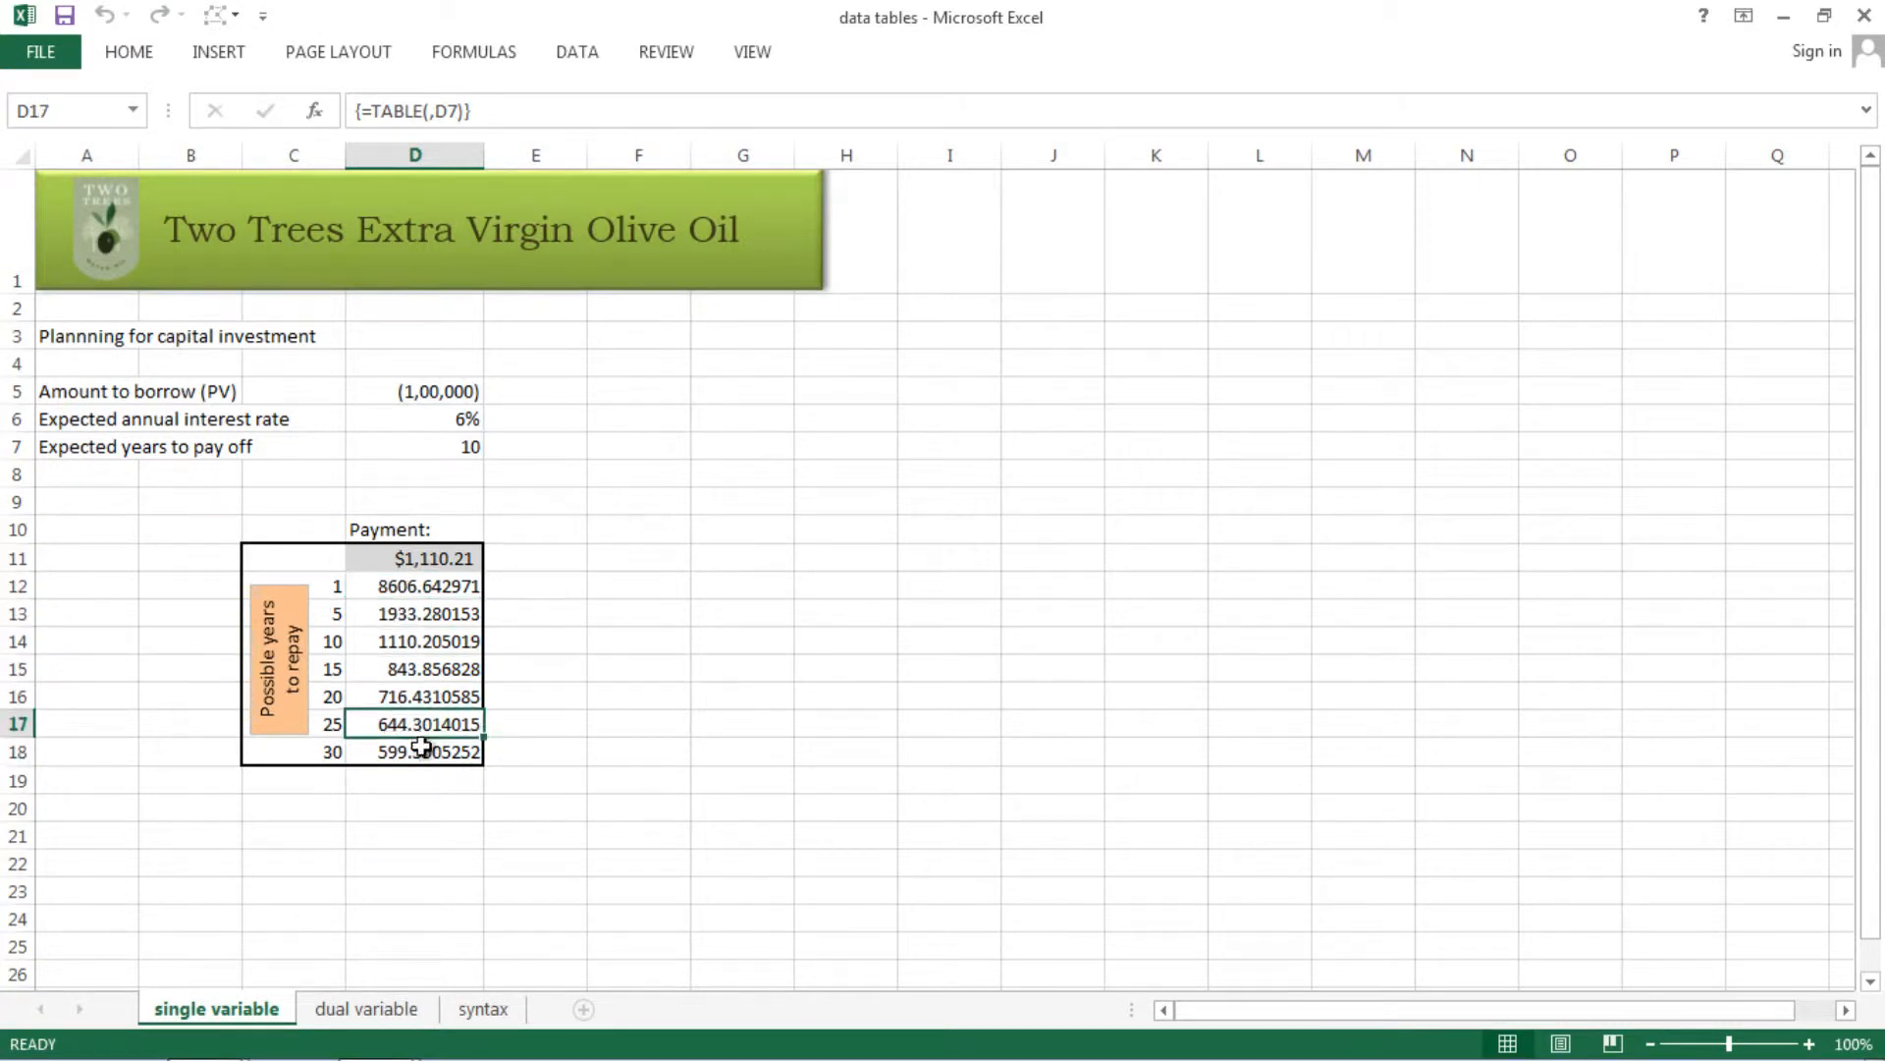
left_click(425, 754)
left_click(430, 725)
left_click(414, 669)
left_click(411, 613)
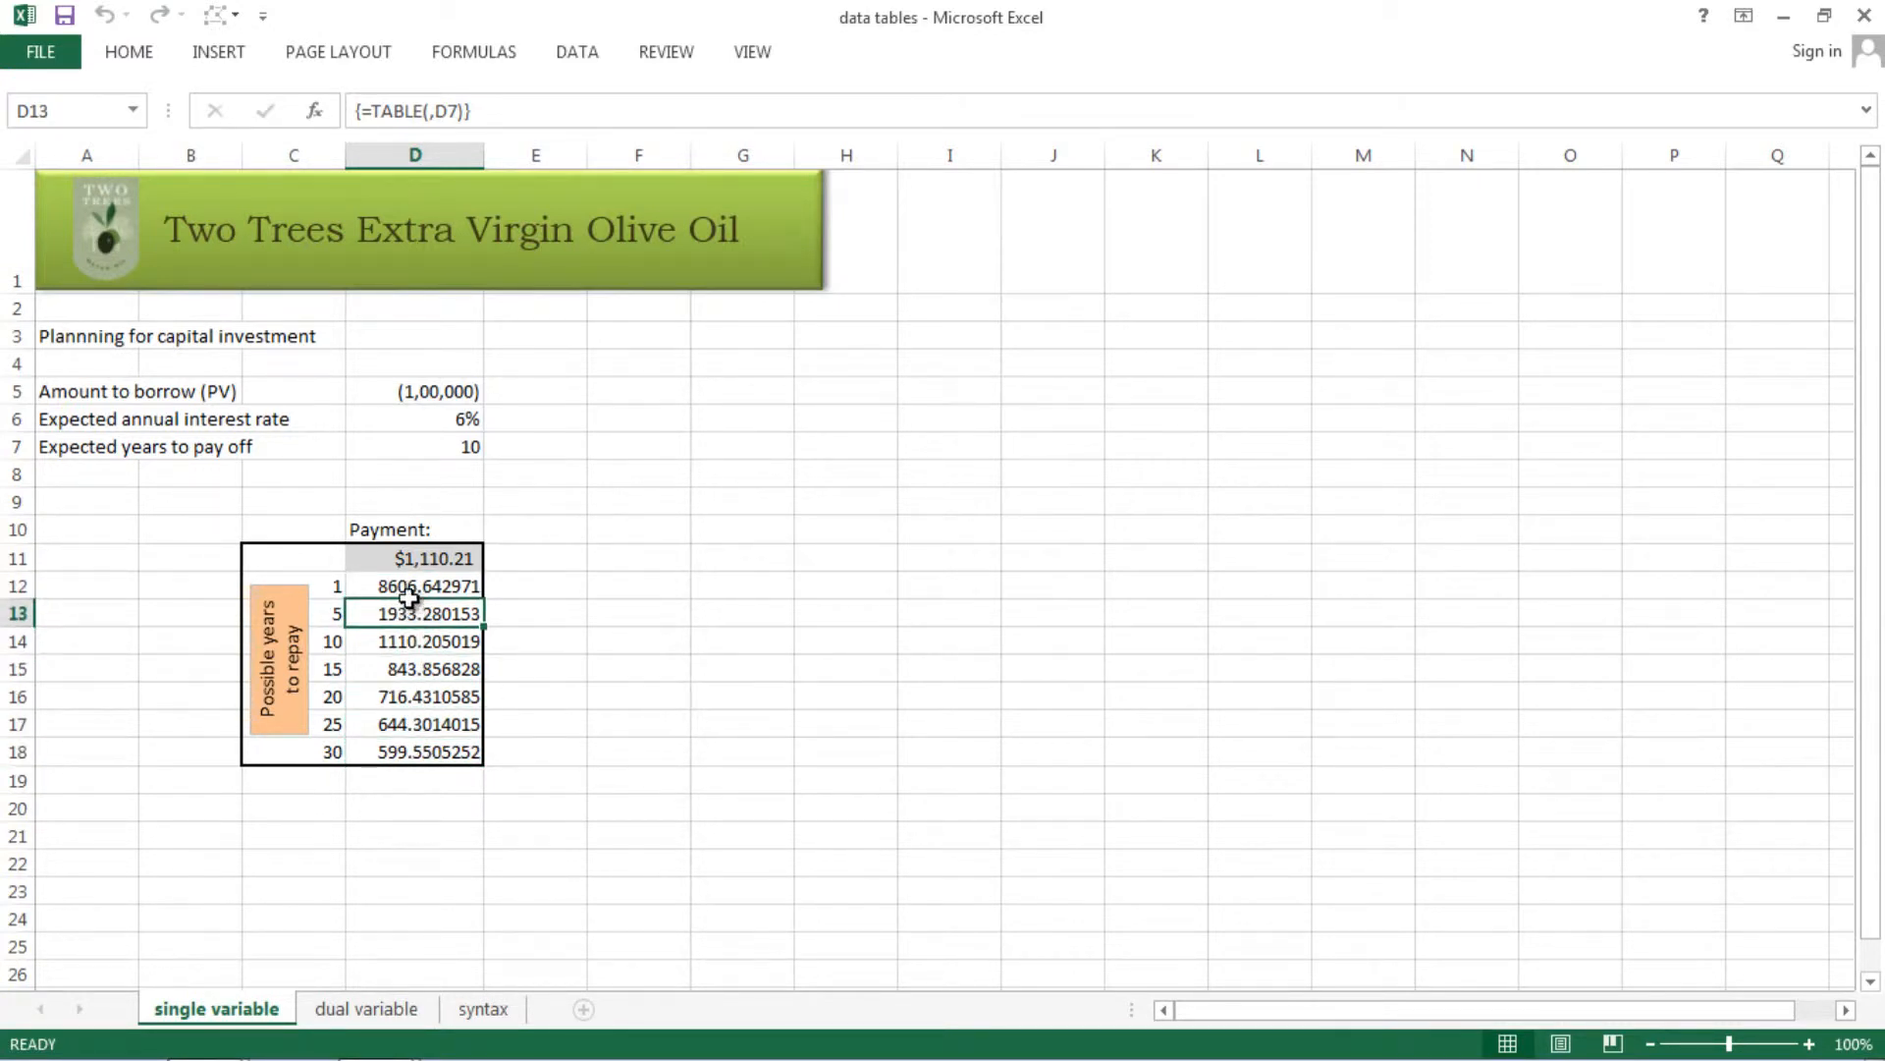
left_click(405, 589)
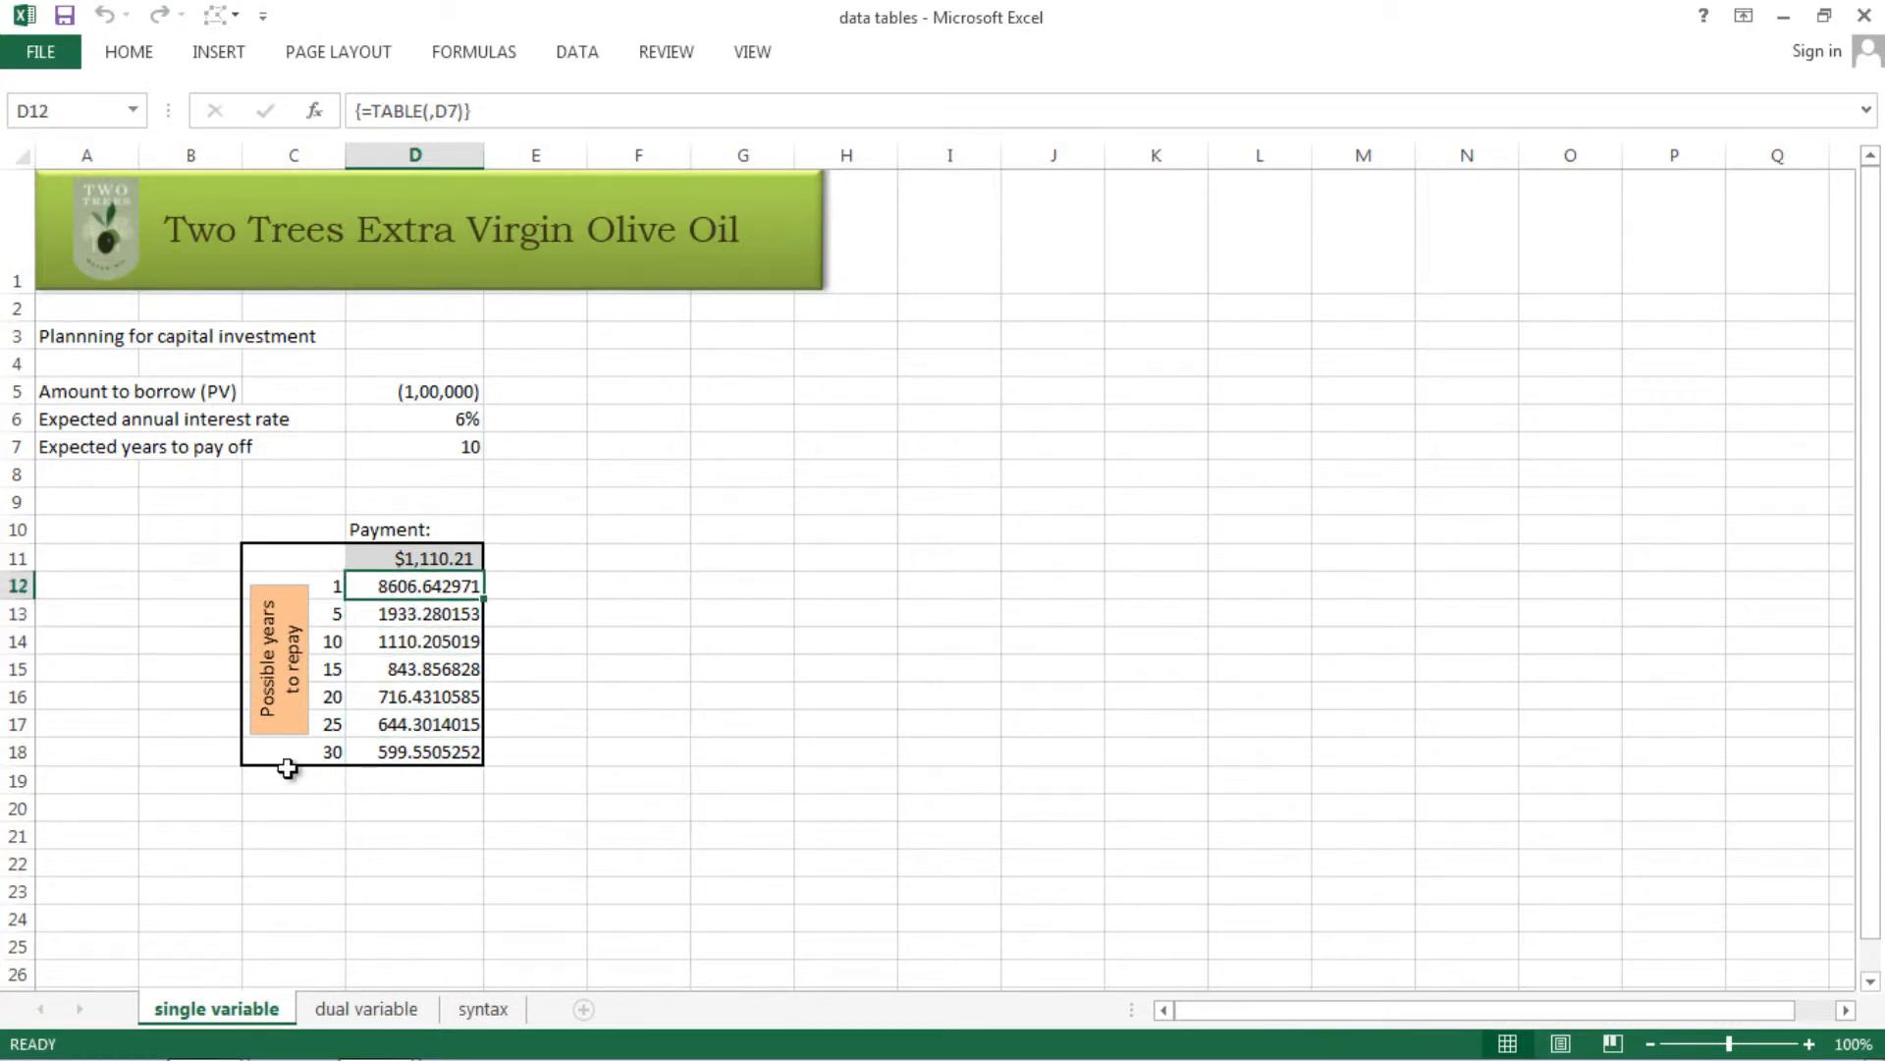
Switch to the dual variable sheet and examine the payment grid of possible repayment years against possible amounts to borrow.
left_click(371, 1010)
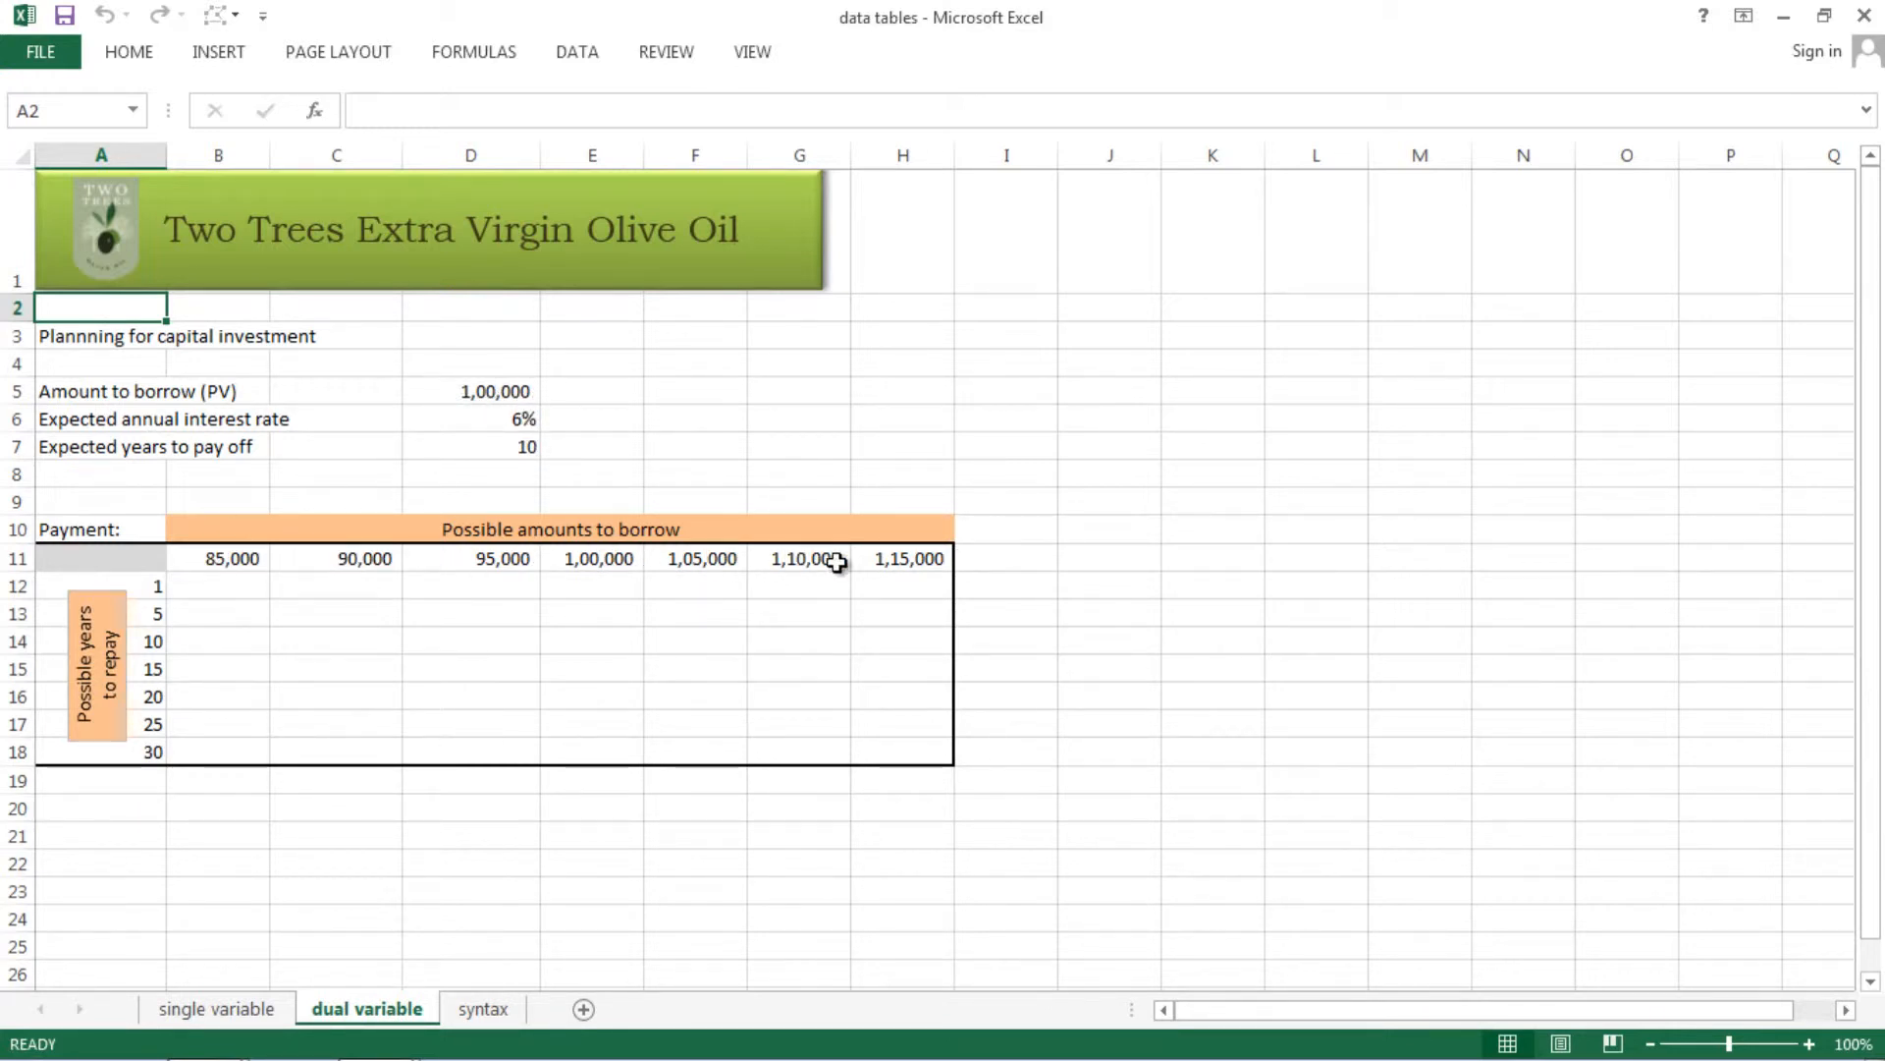
left_click(150, 590)
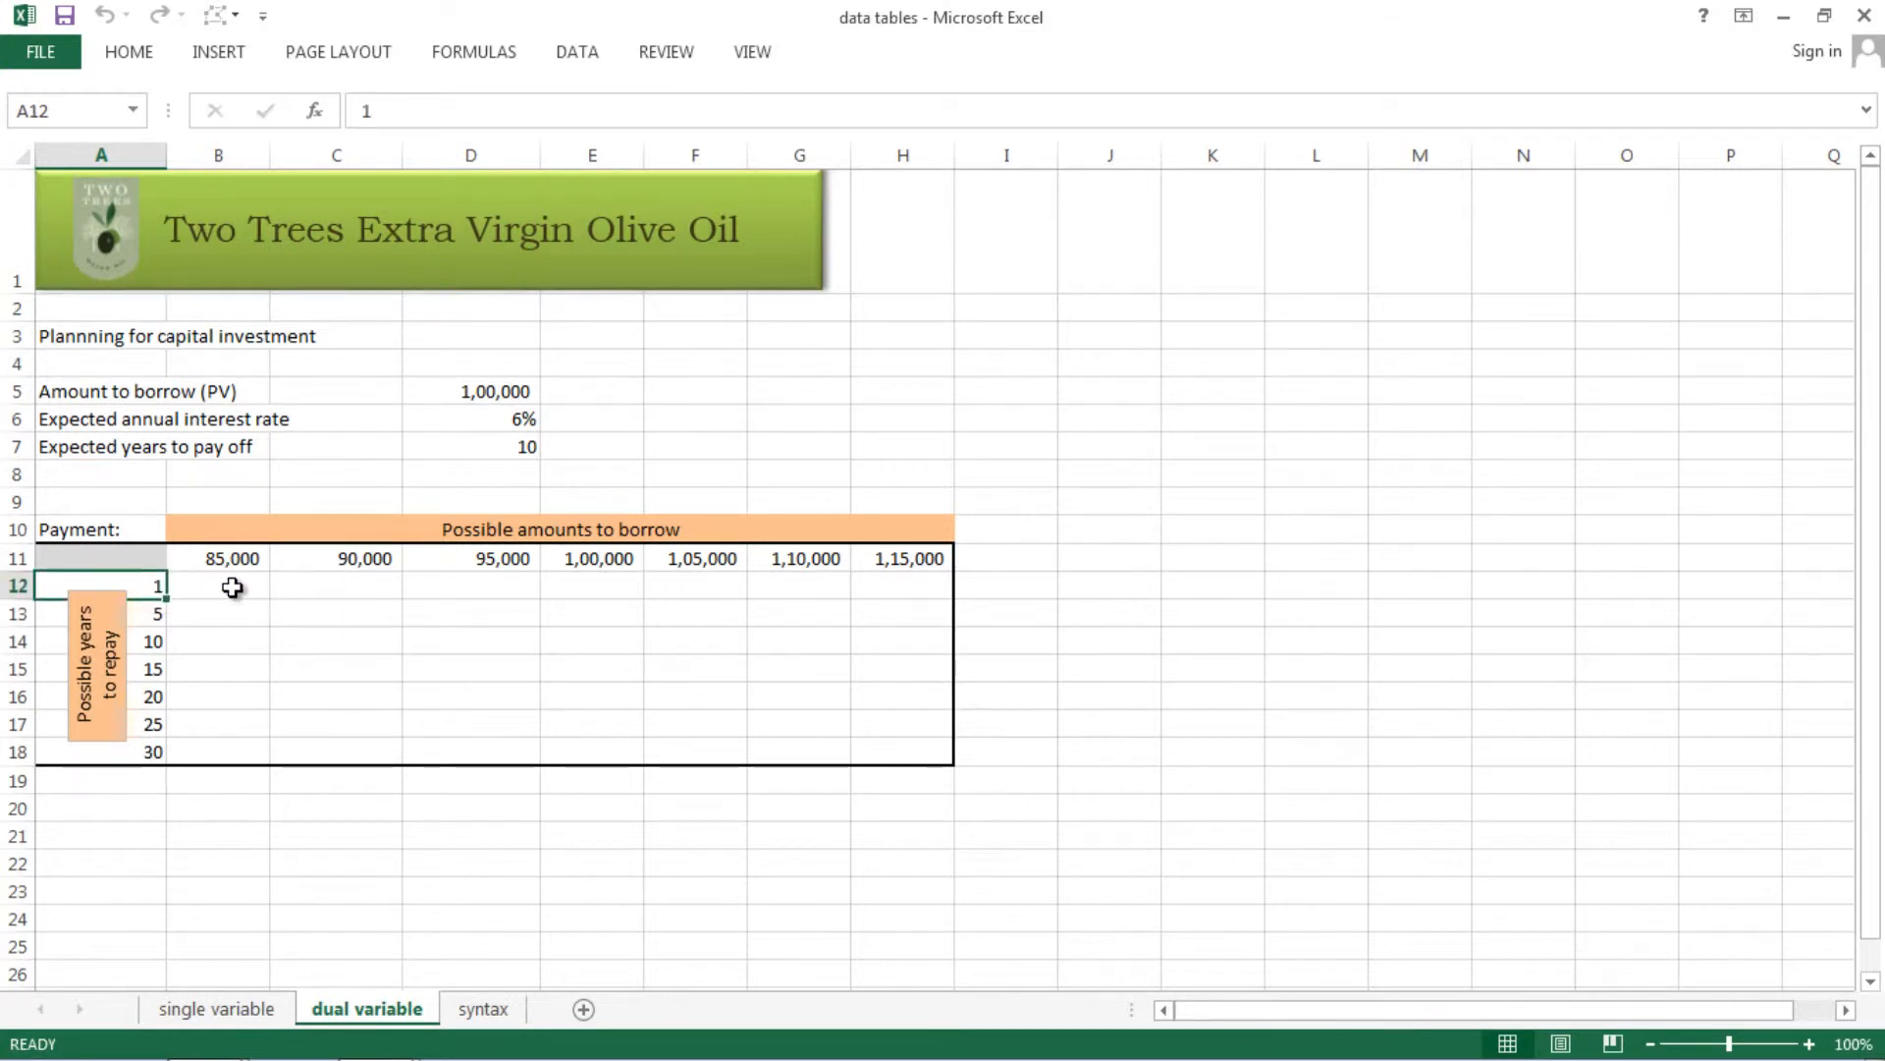
left_click(231, 587)
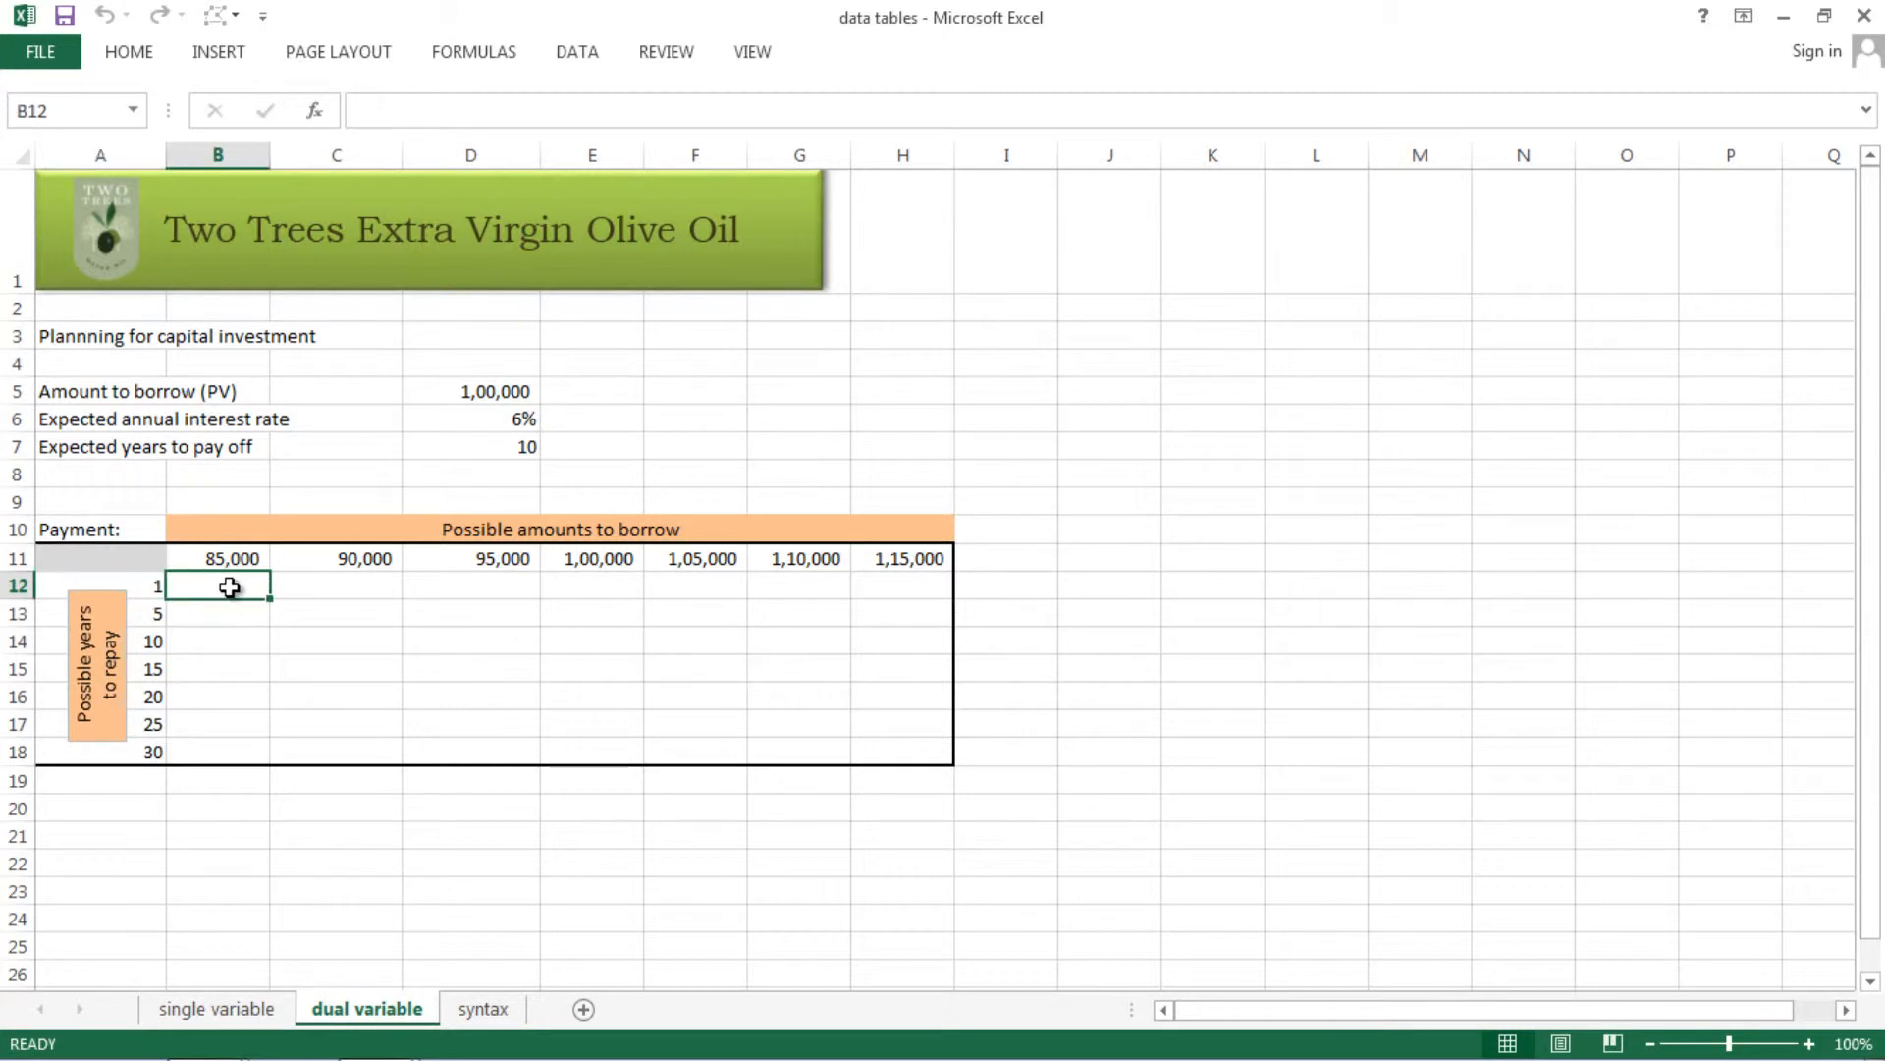
left_click(350, 586)
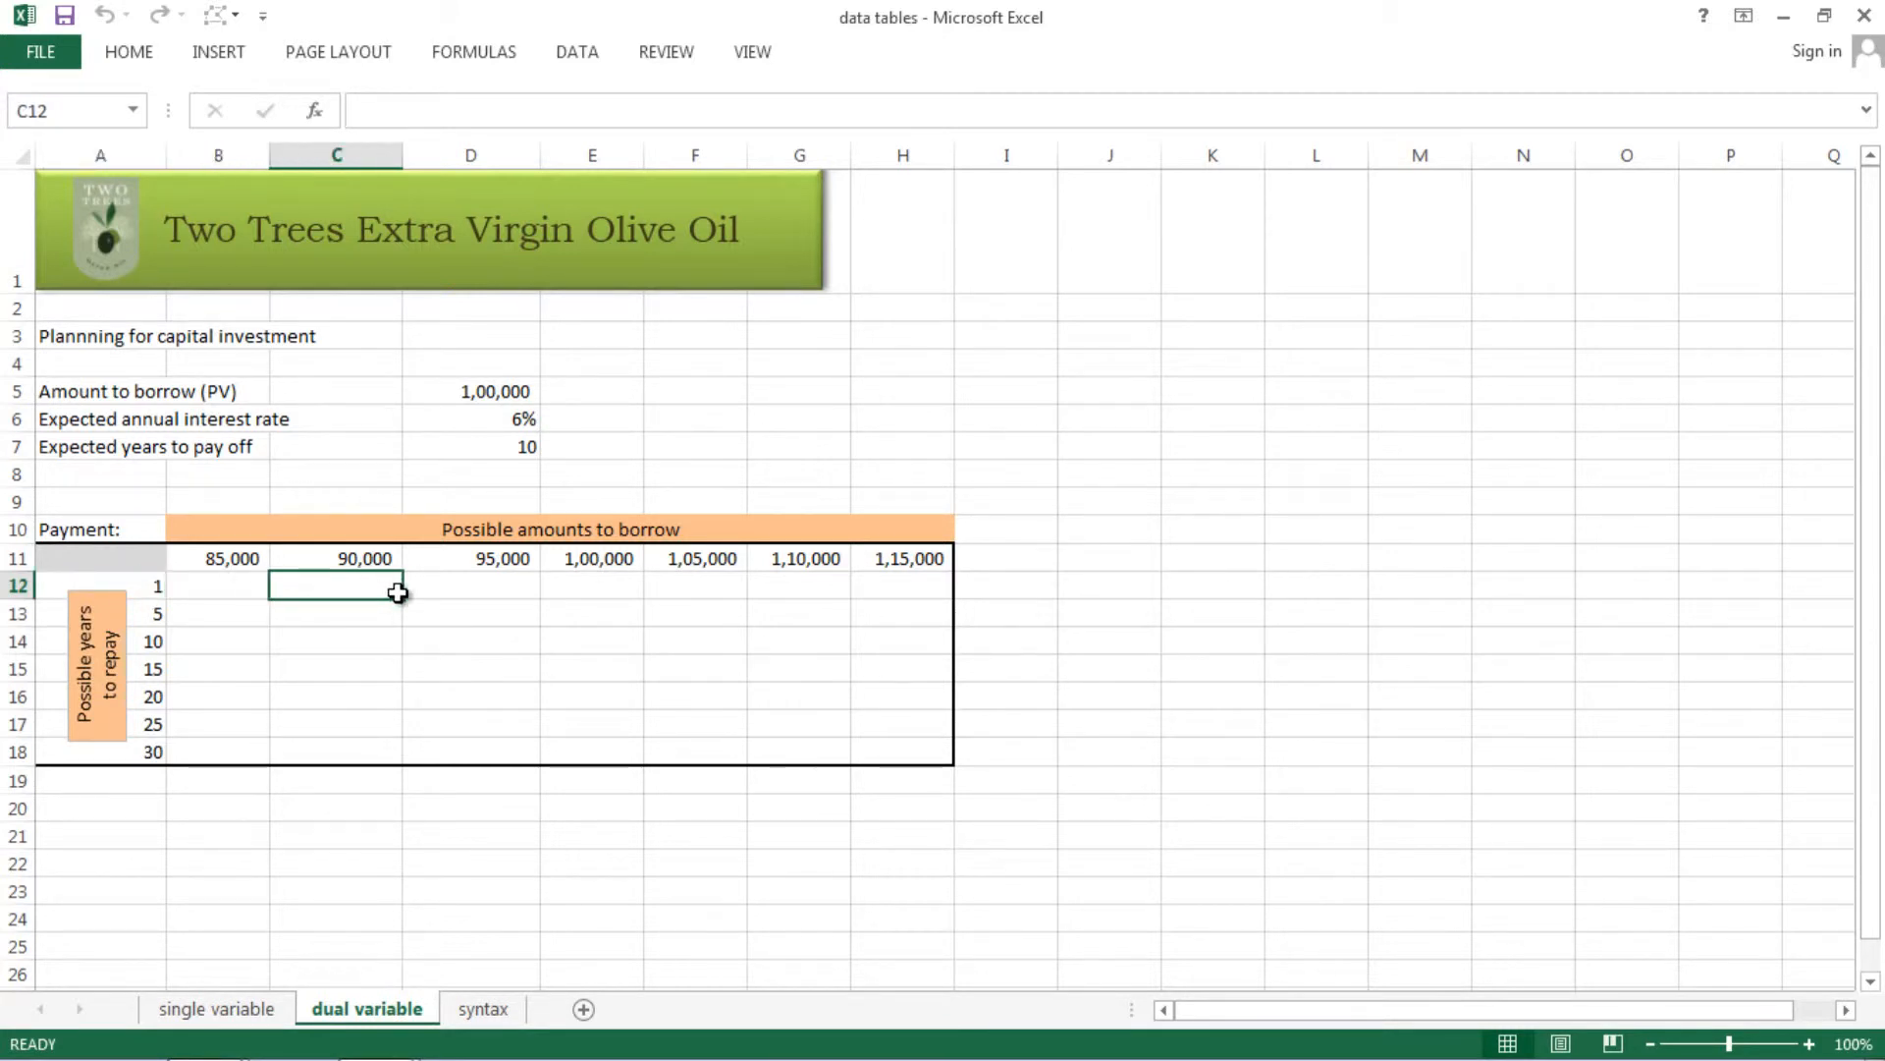
left_click(496, 586)
left_click(894, 585)
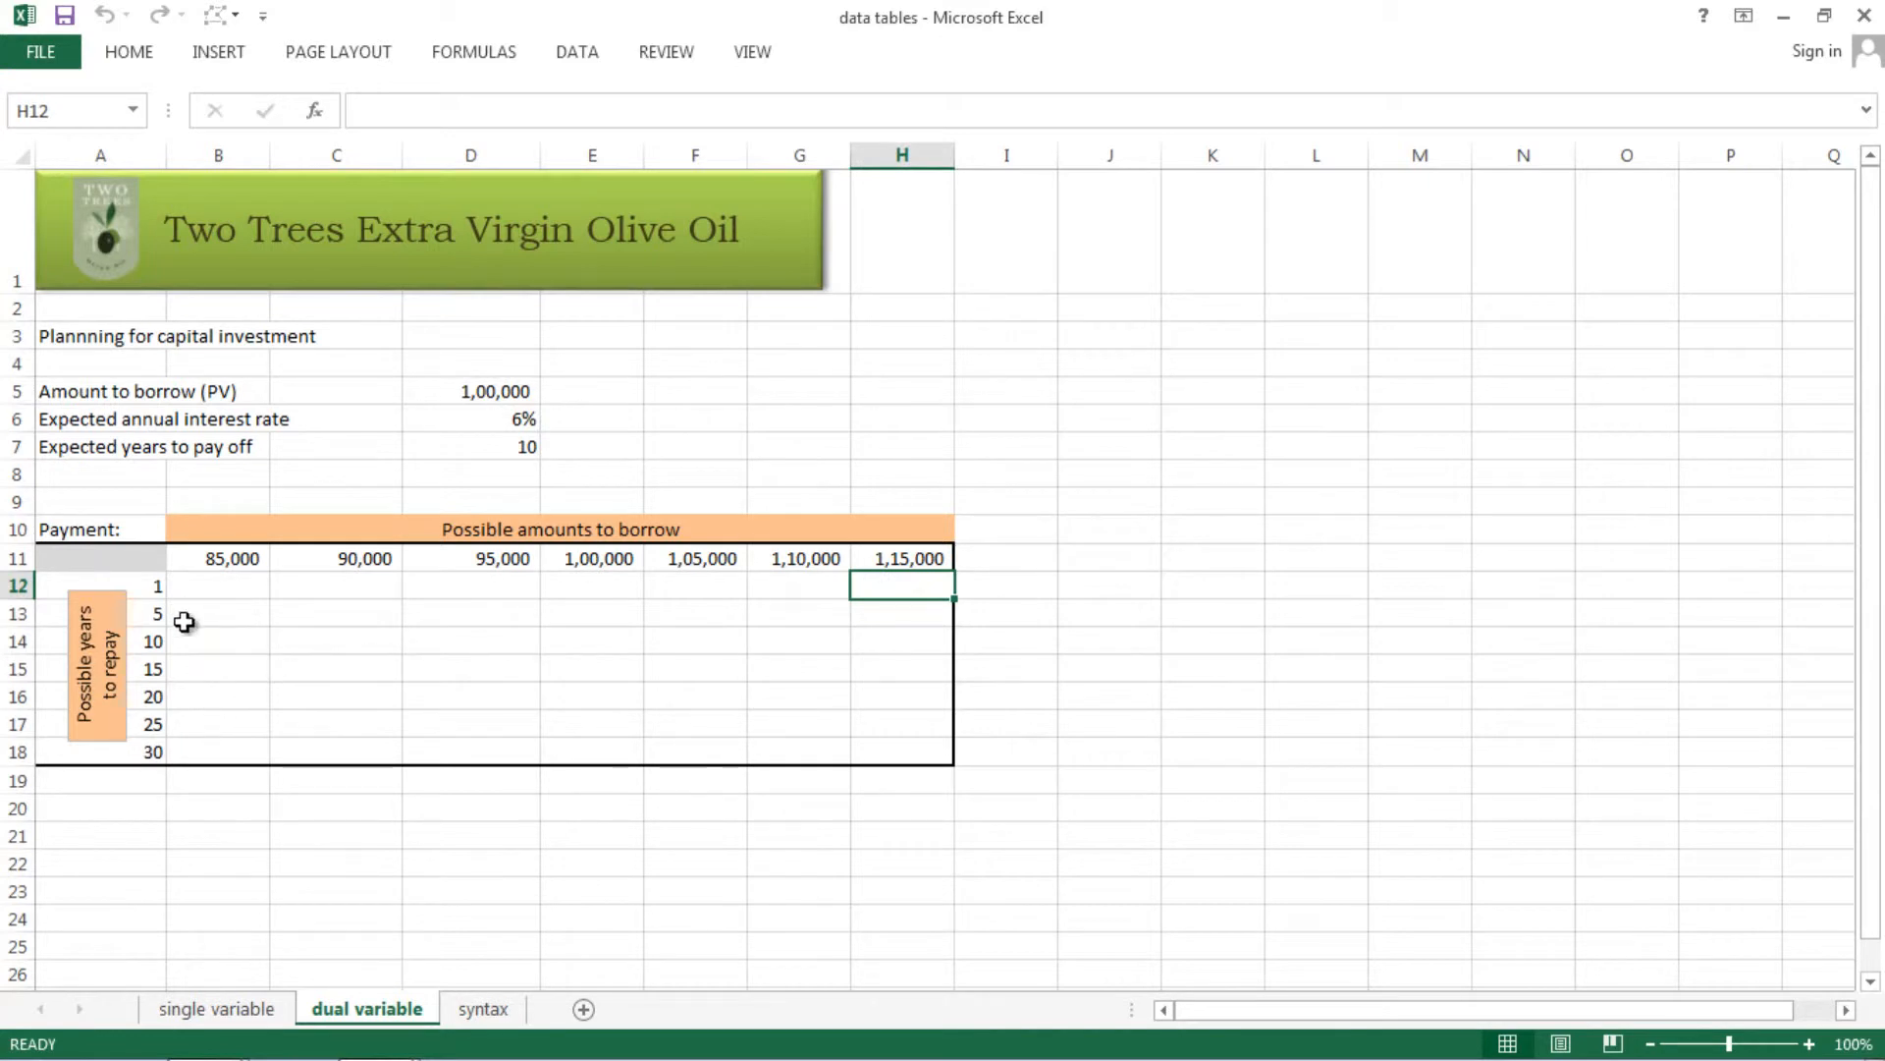
left_click(214, 728)
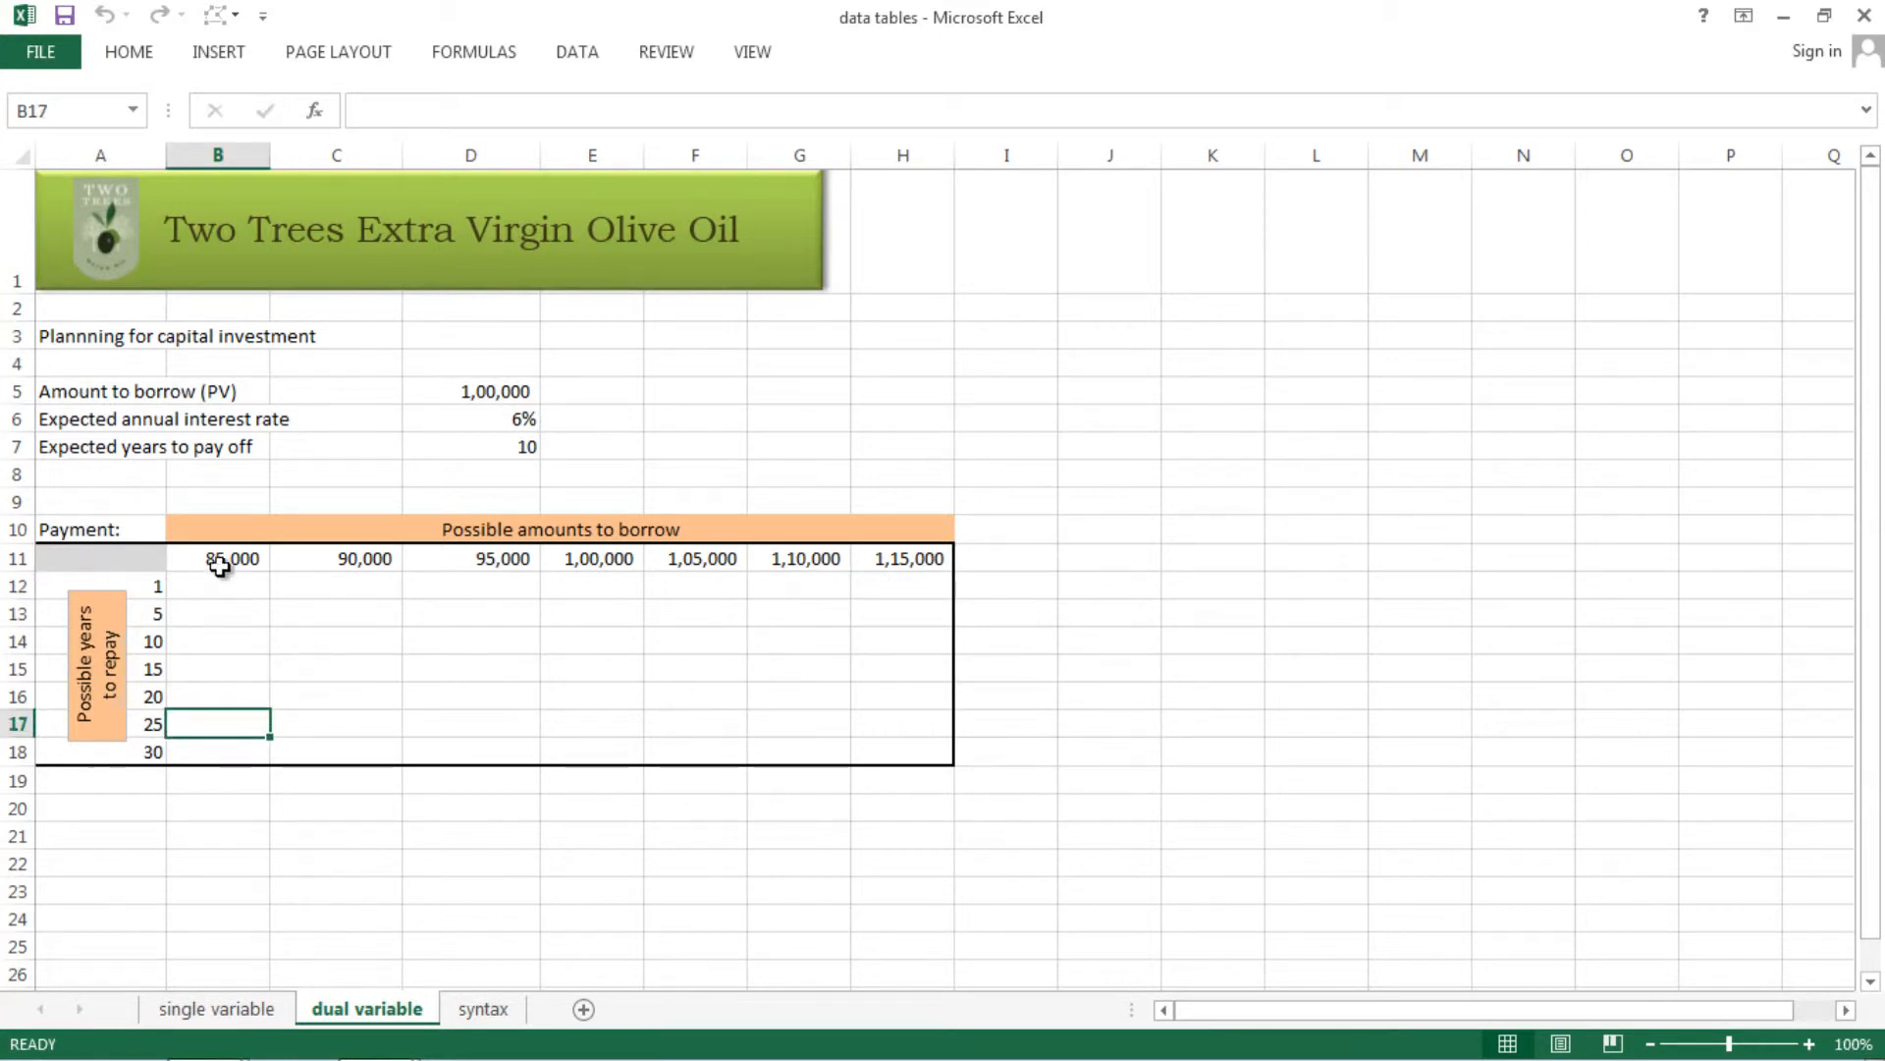
left_click(391, 721)
left_click(499, 722)
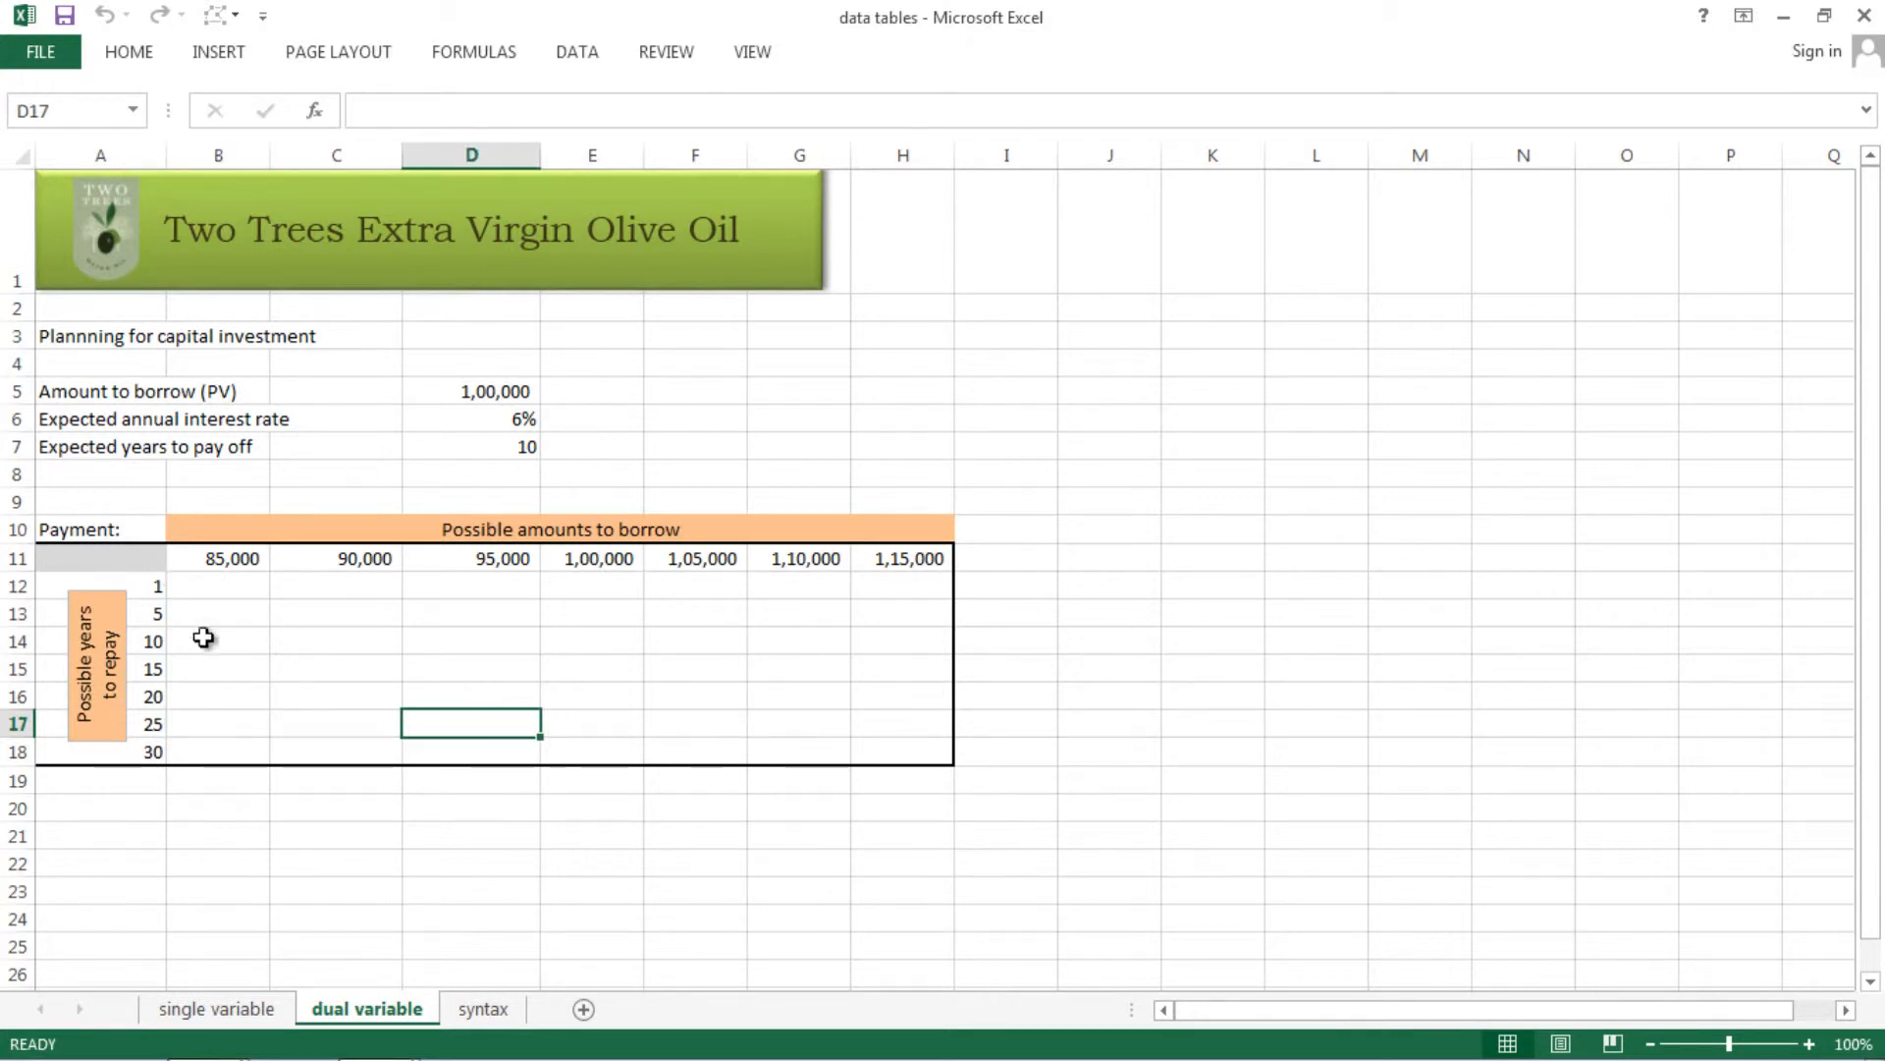
Enter the monthly payment formula =PMT(D6/12,D7*12,D5) in cell A11, the corner of the two-variable payment grid.
left_click(139, 568)
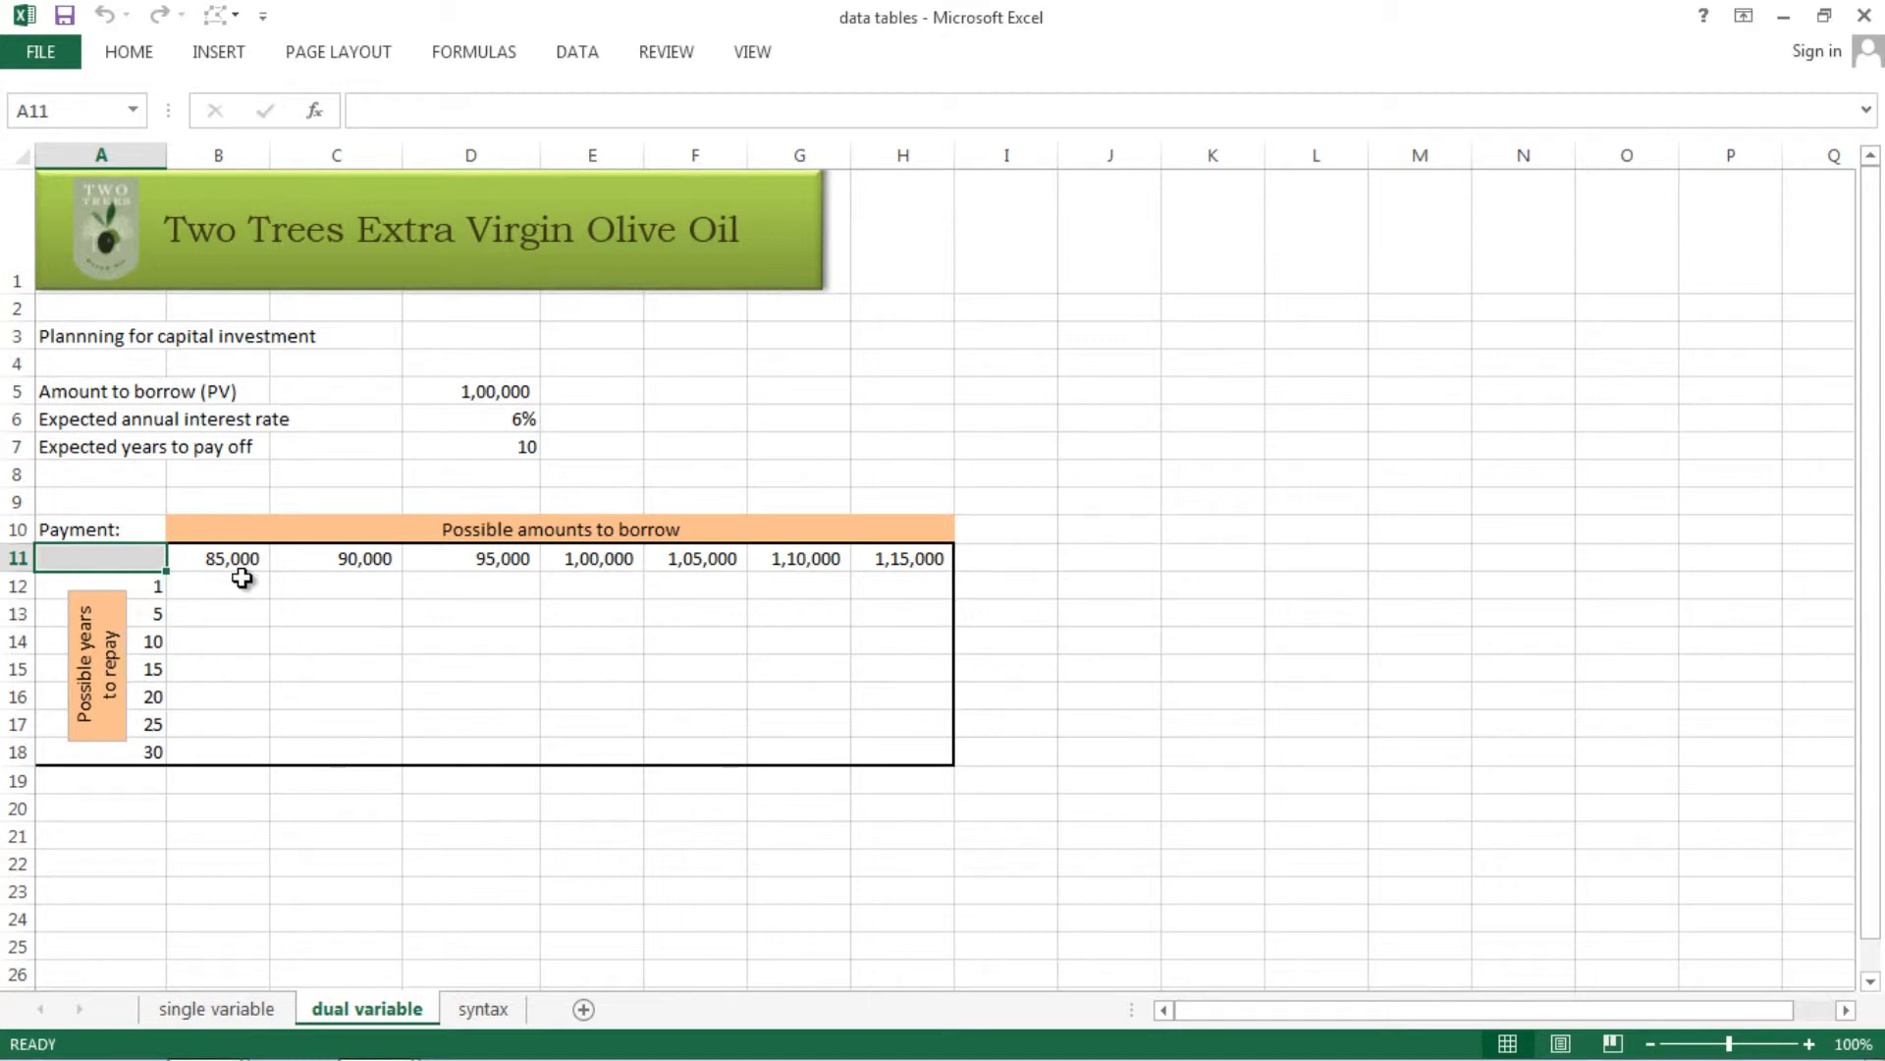
type("=")
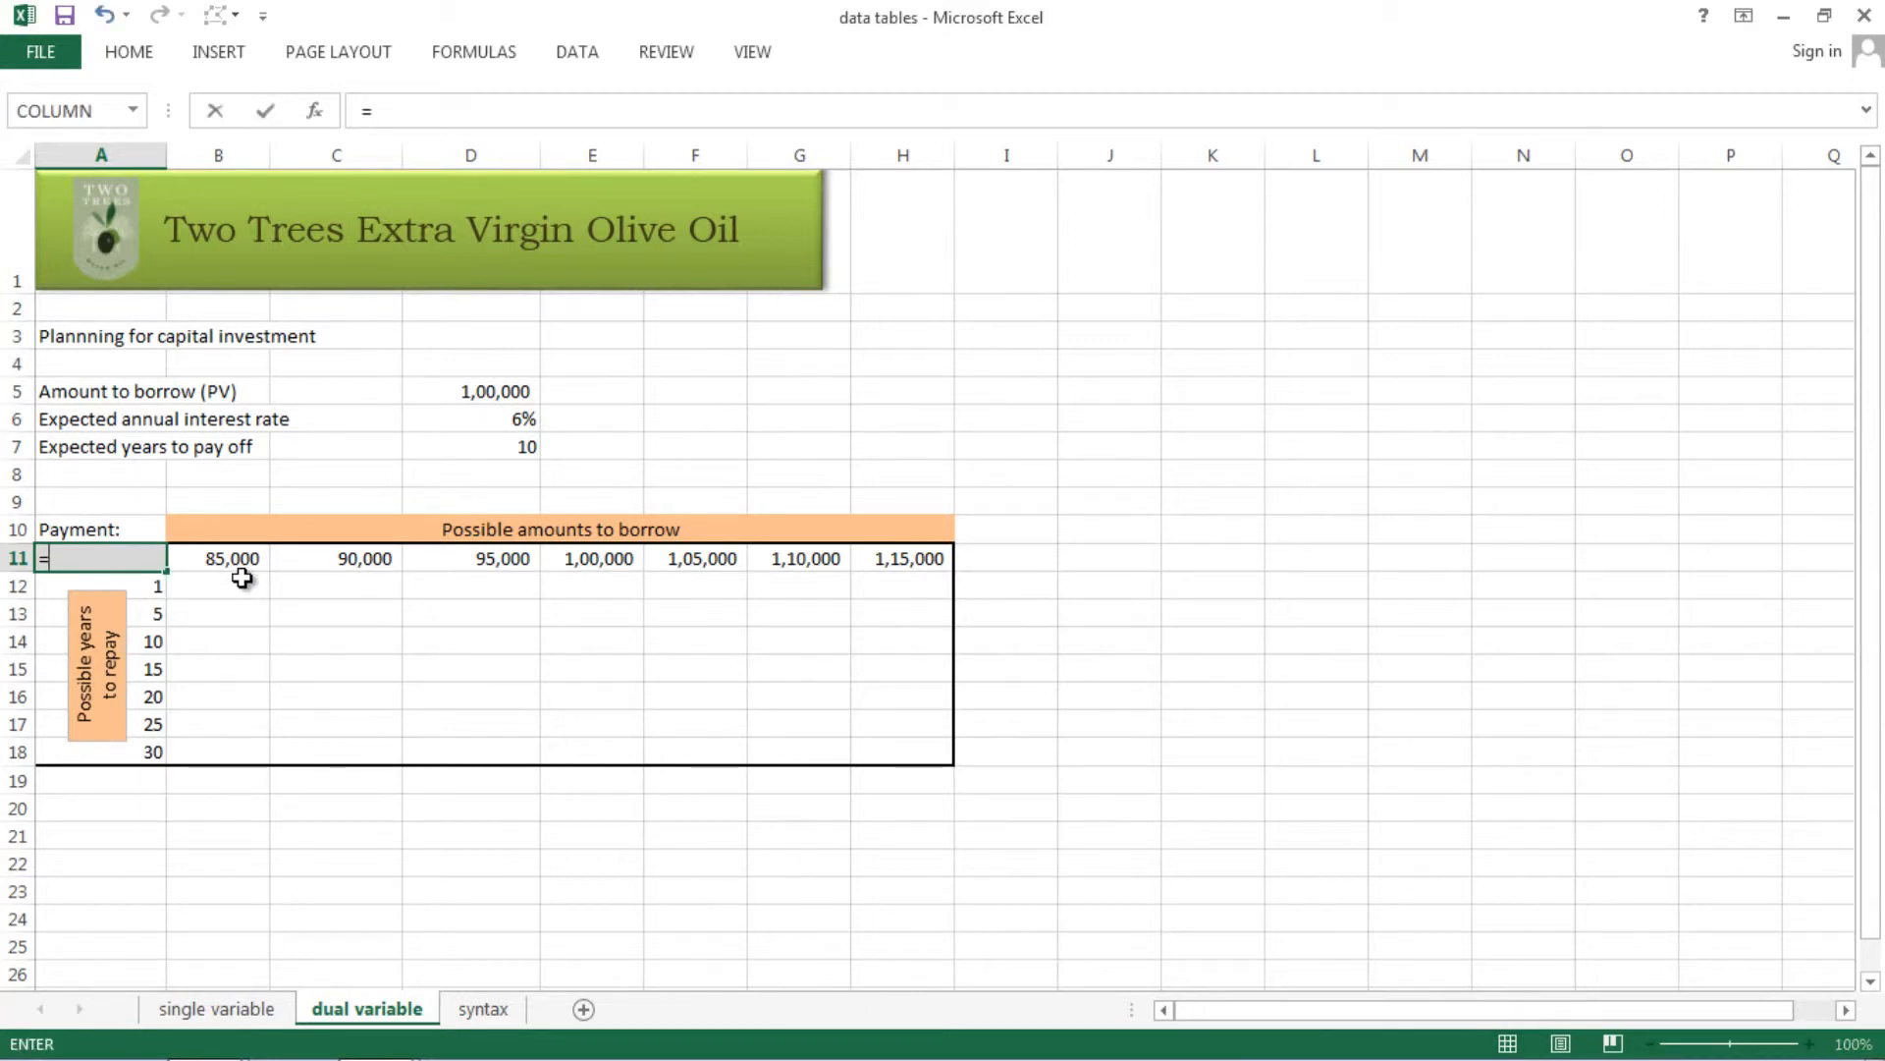
type("pmt")
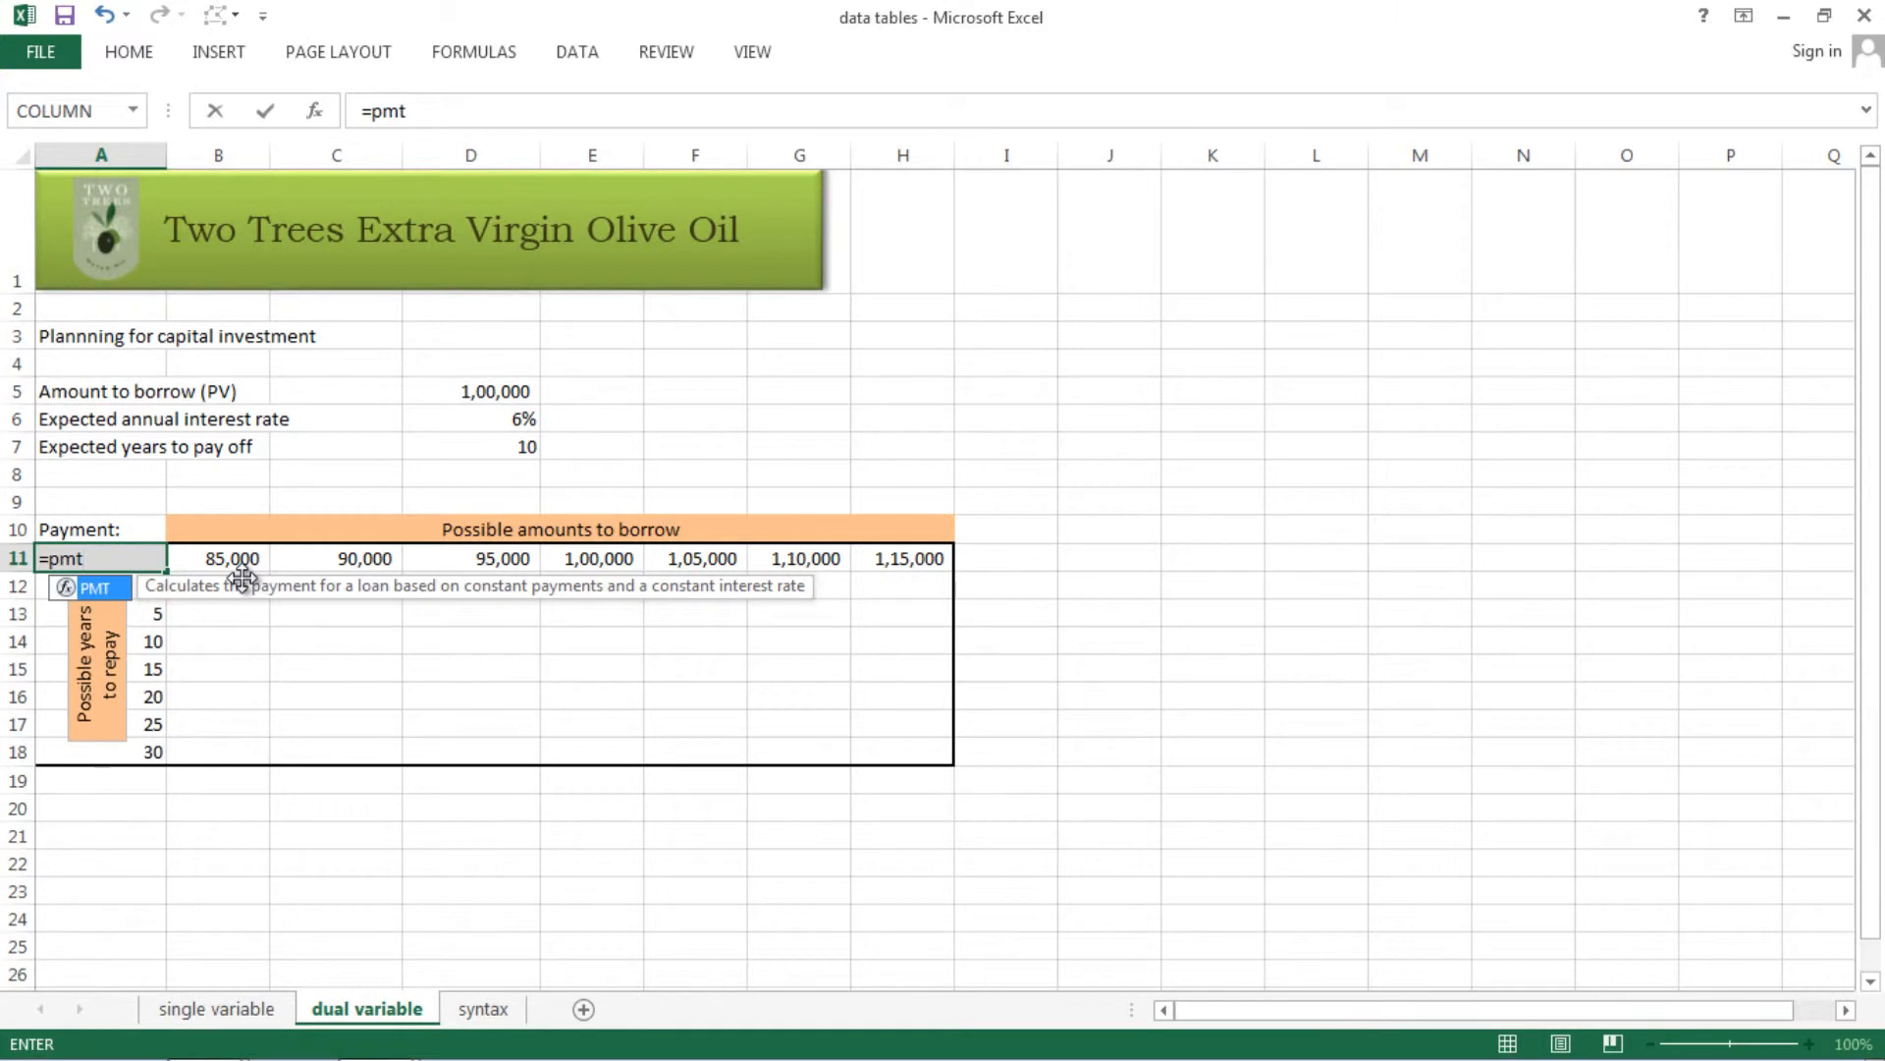
type("(")
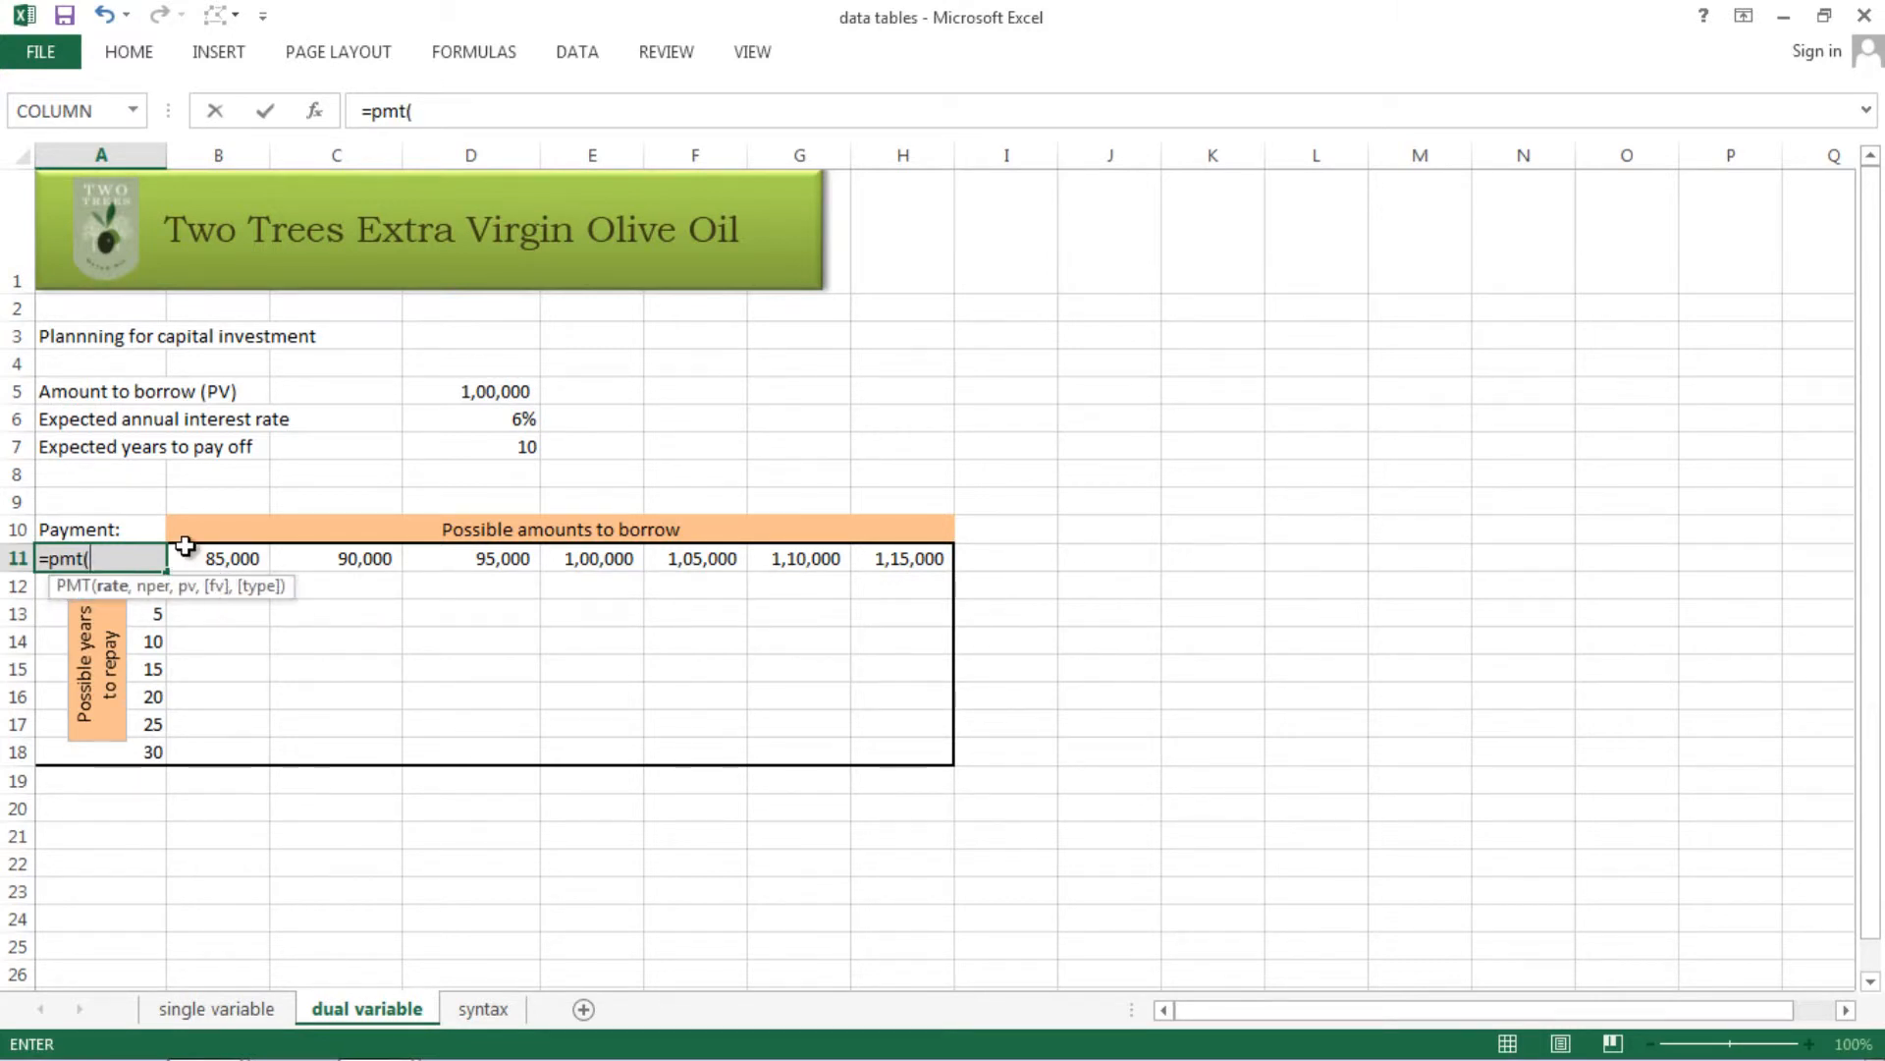
left_click(504, 423)
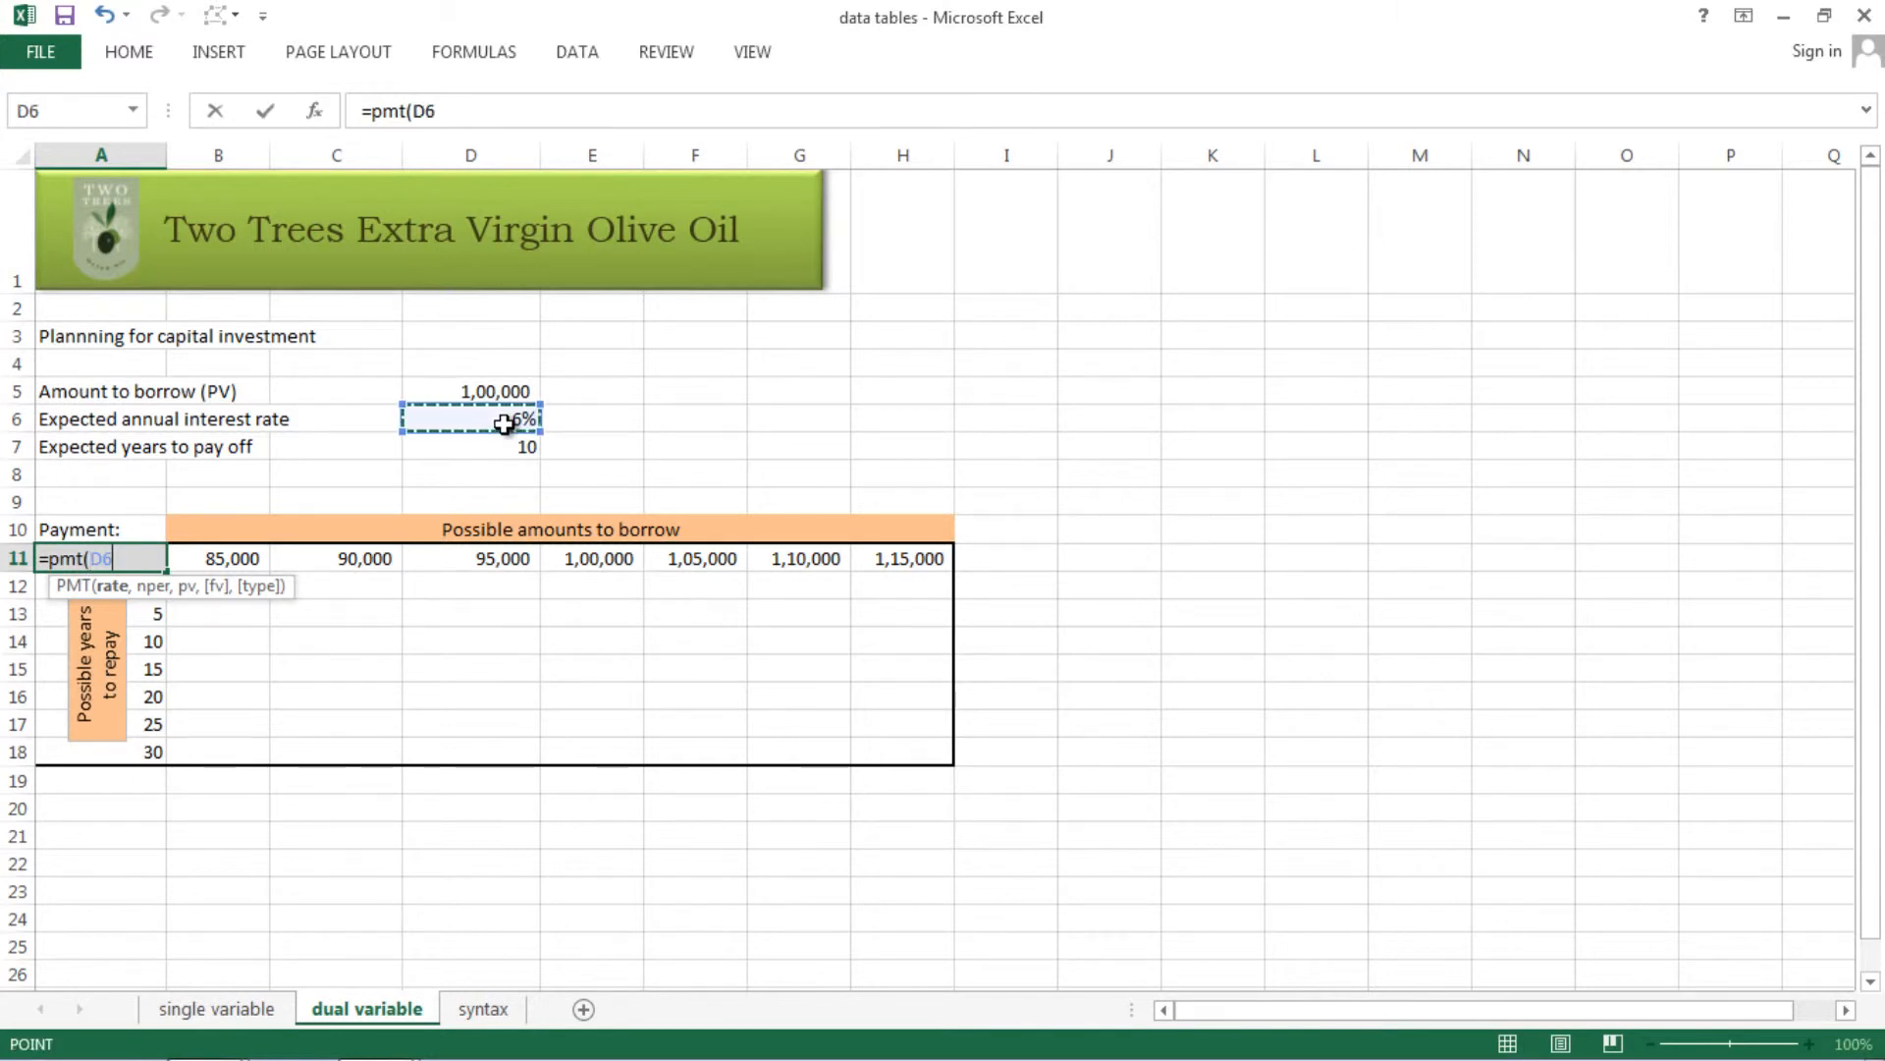
type("*")
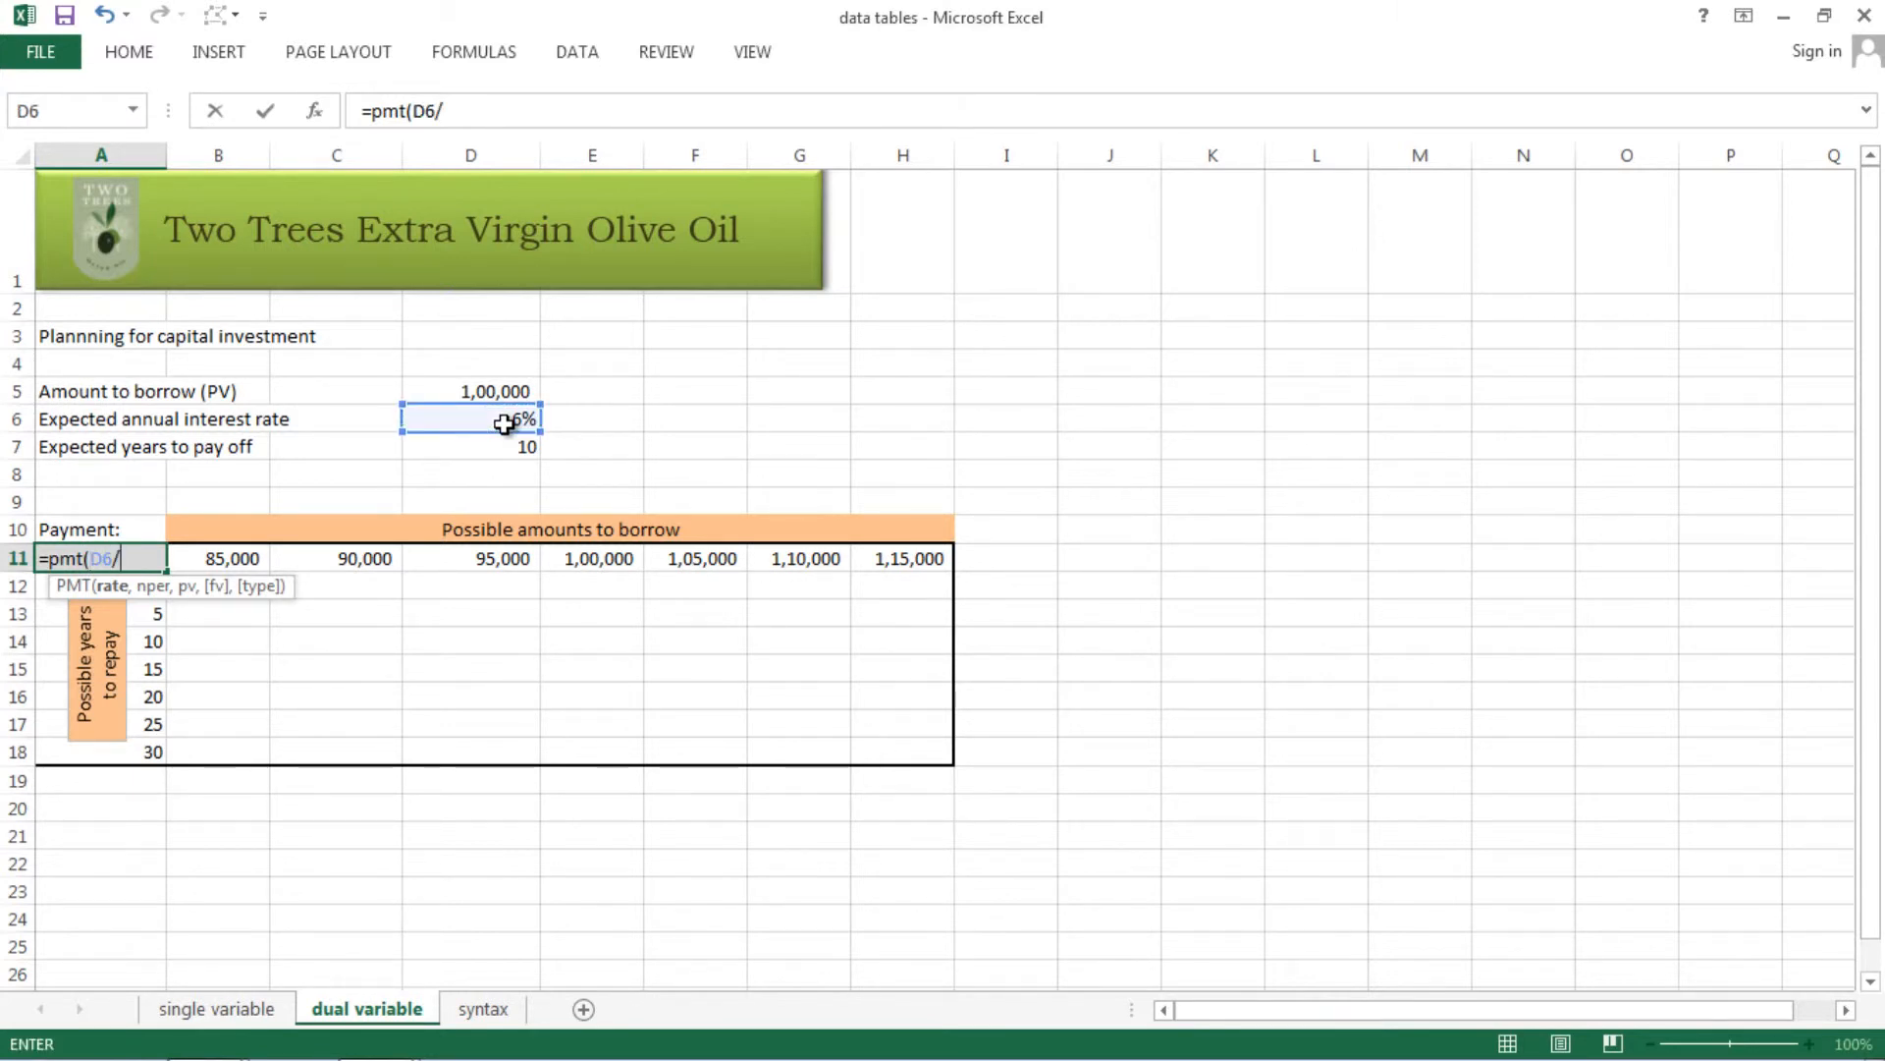
type("12,")
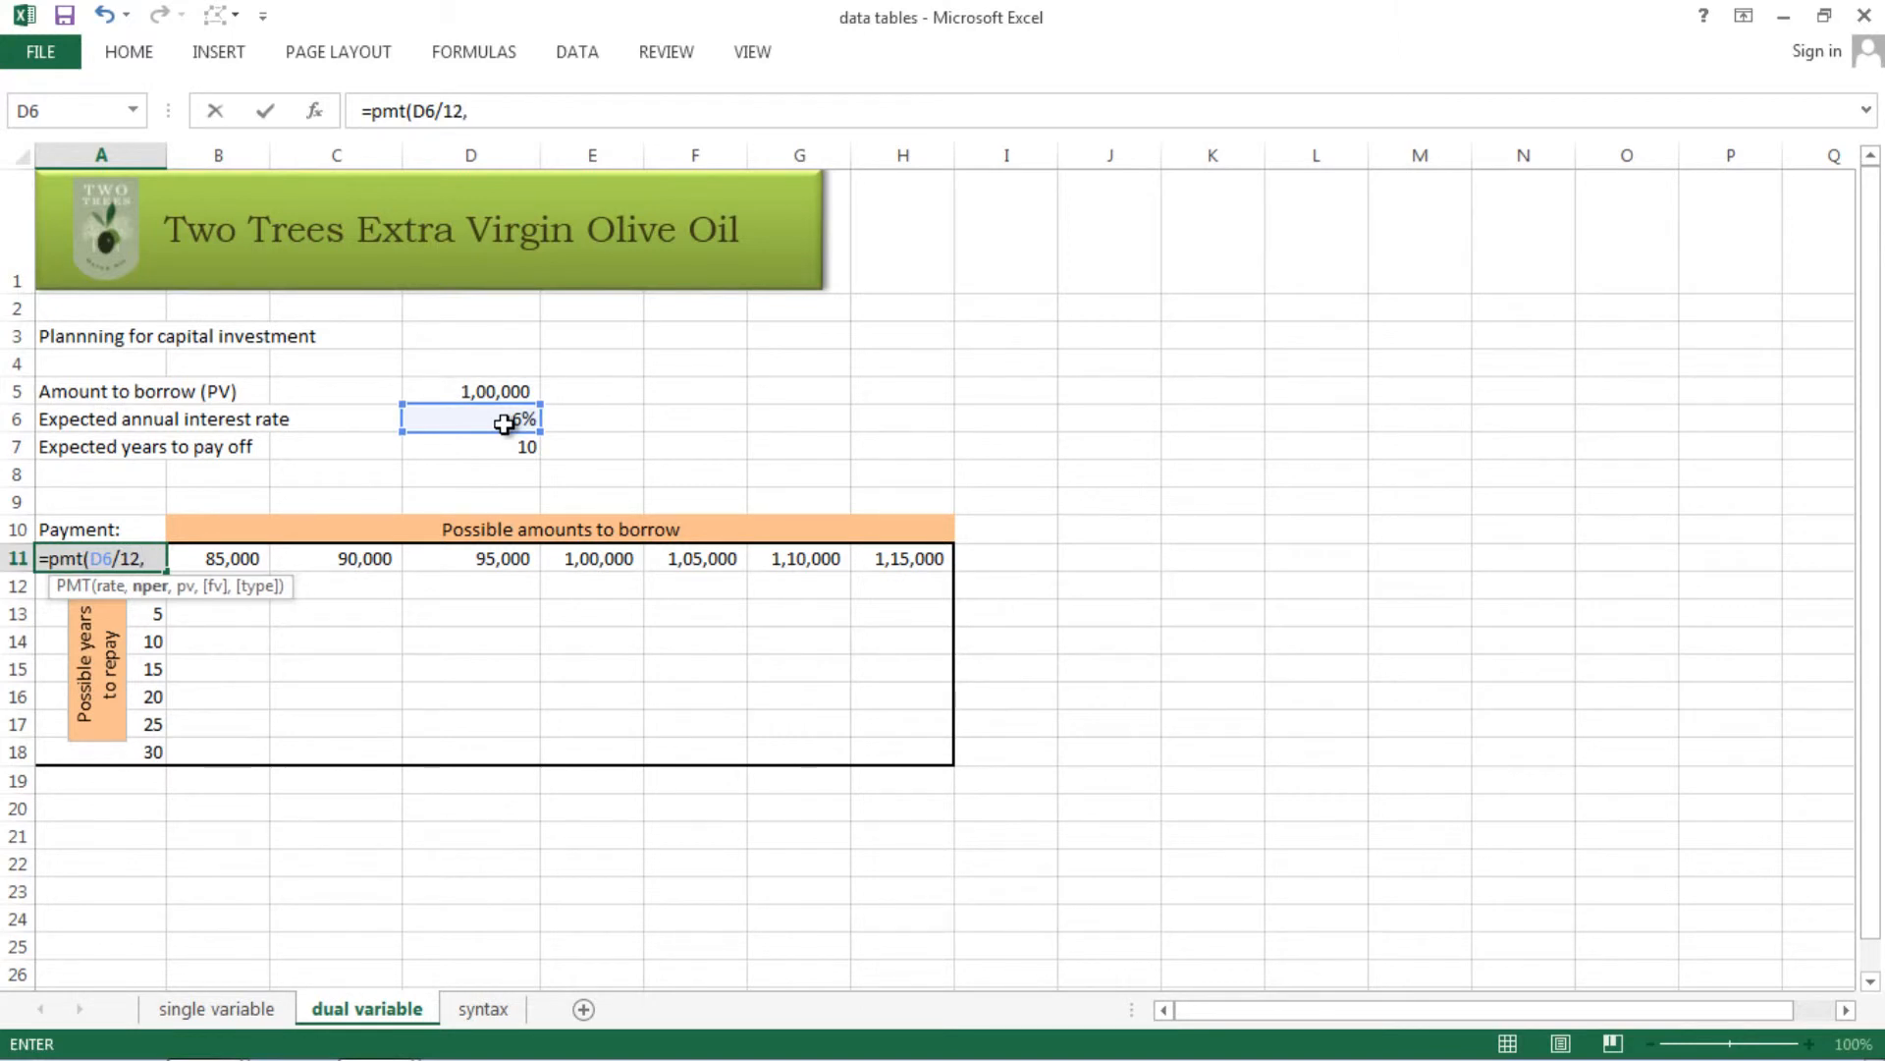
left_click(503, 447)
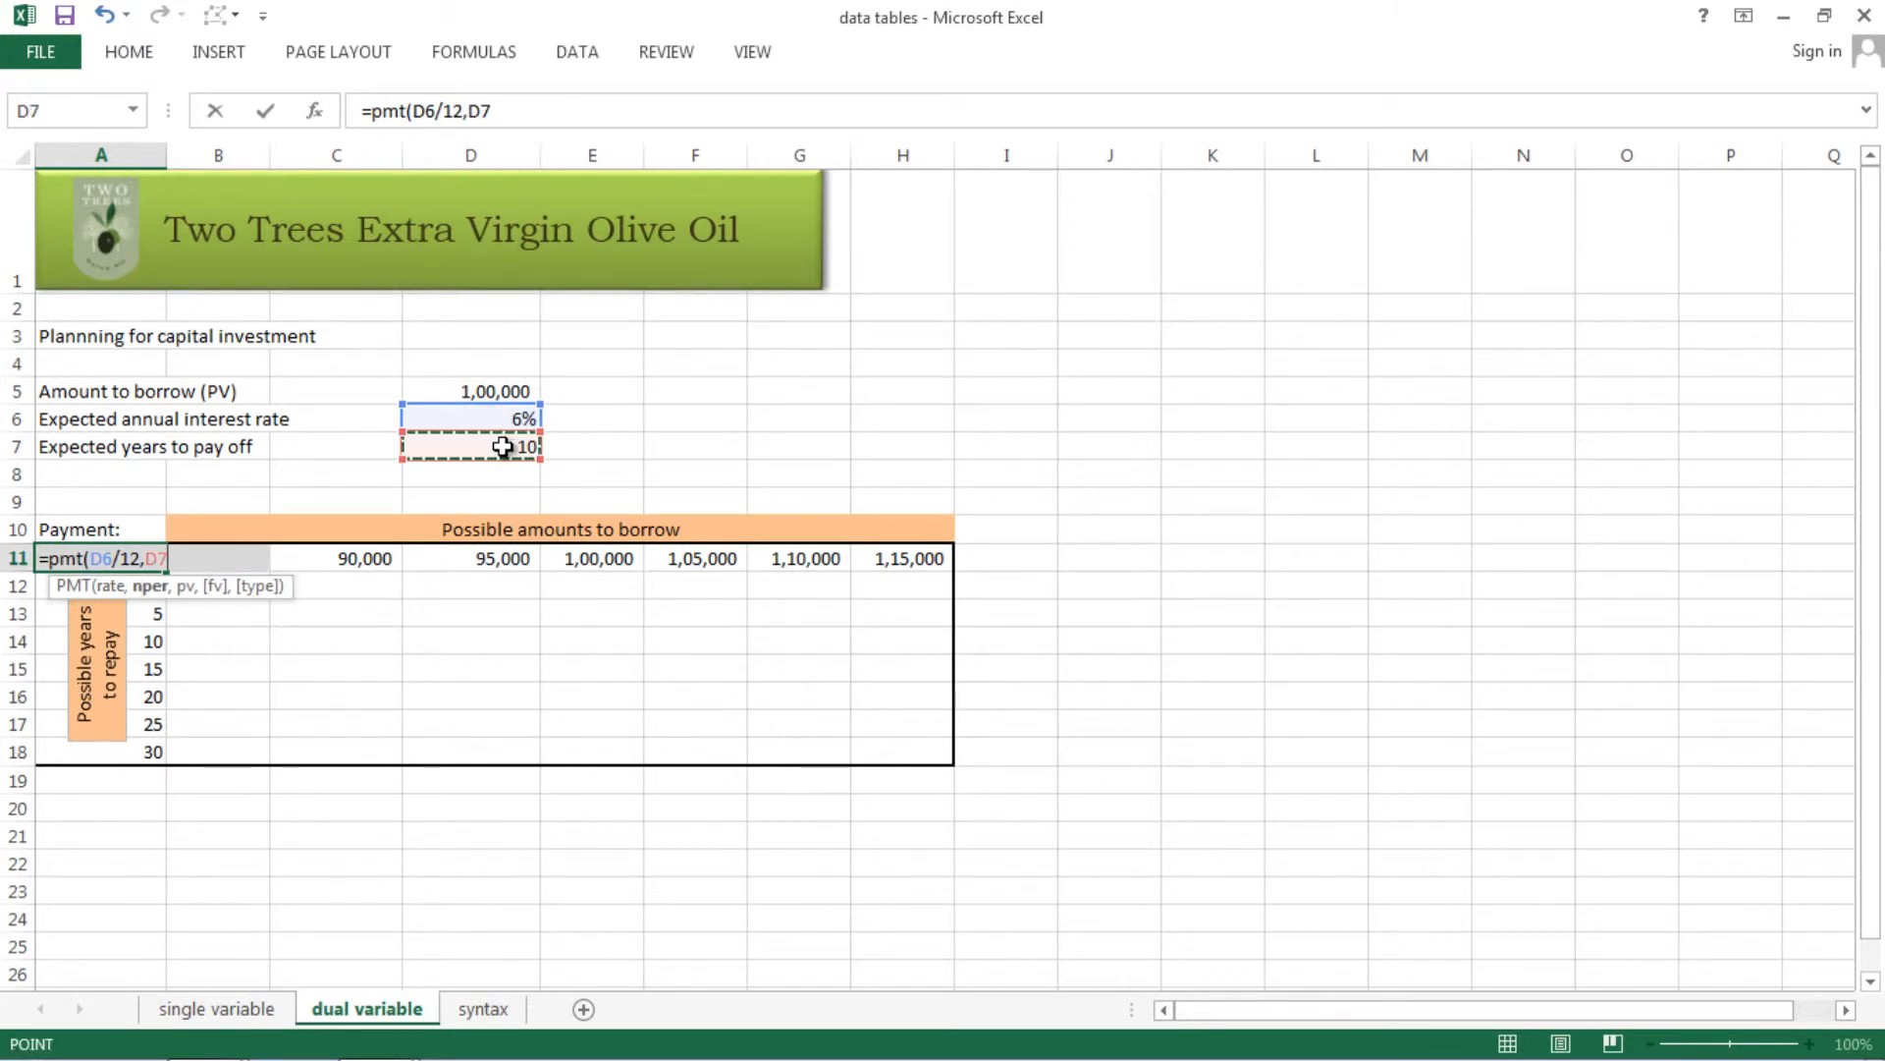
type("*12")
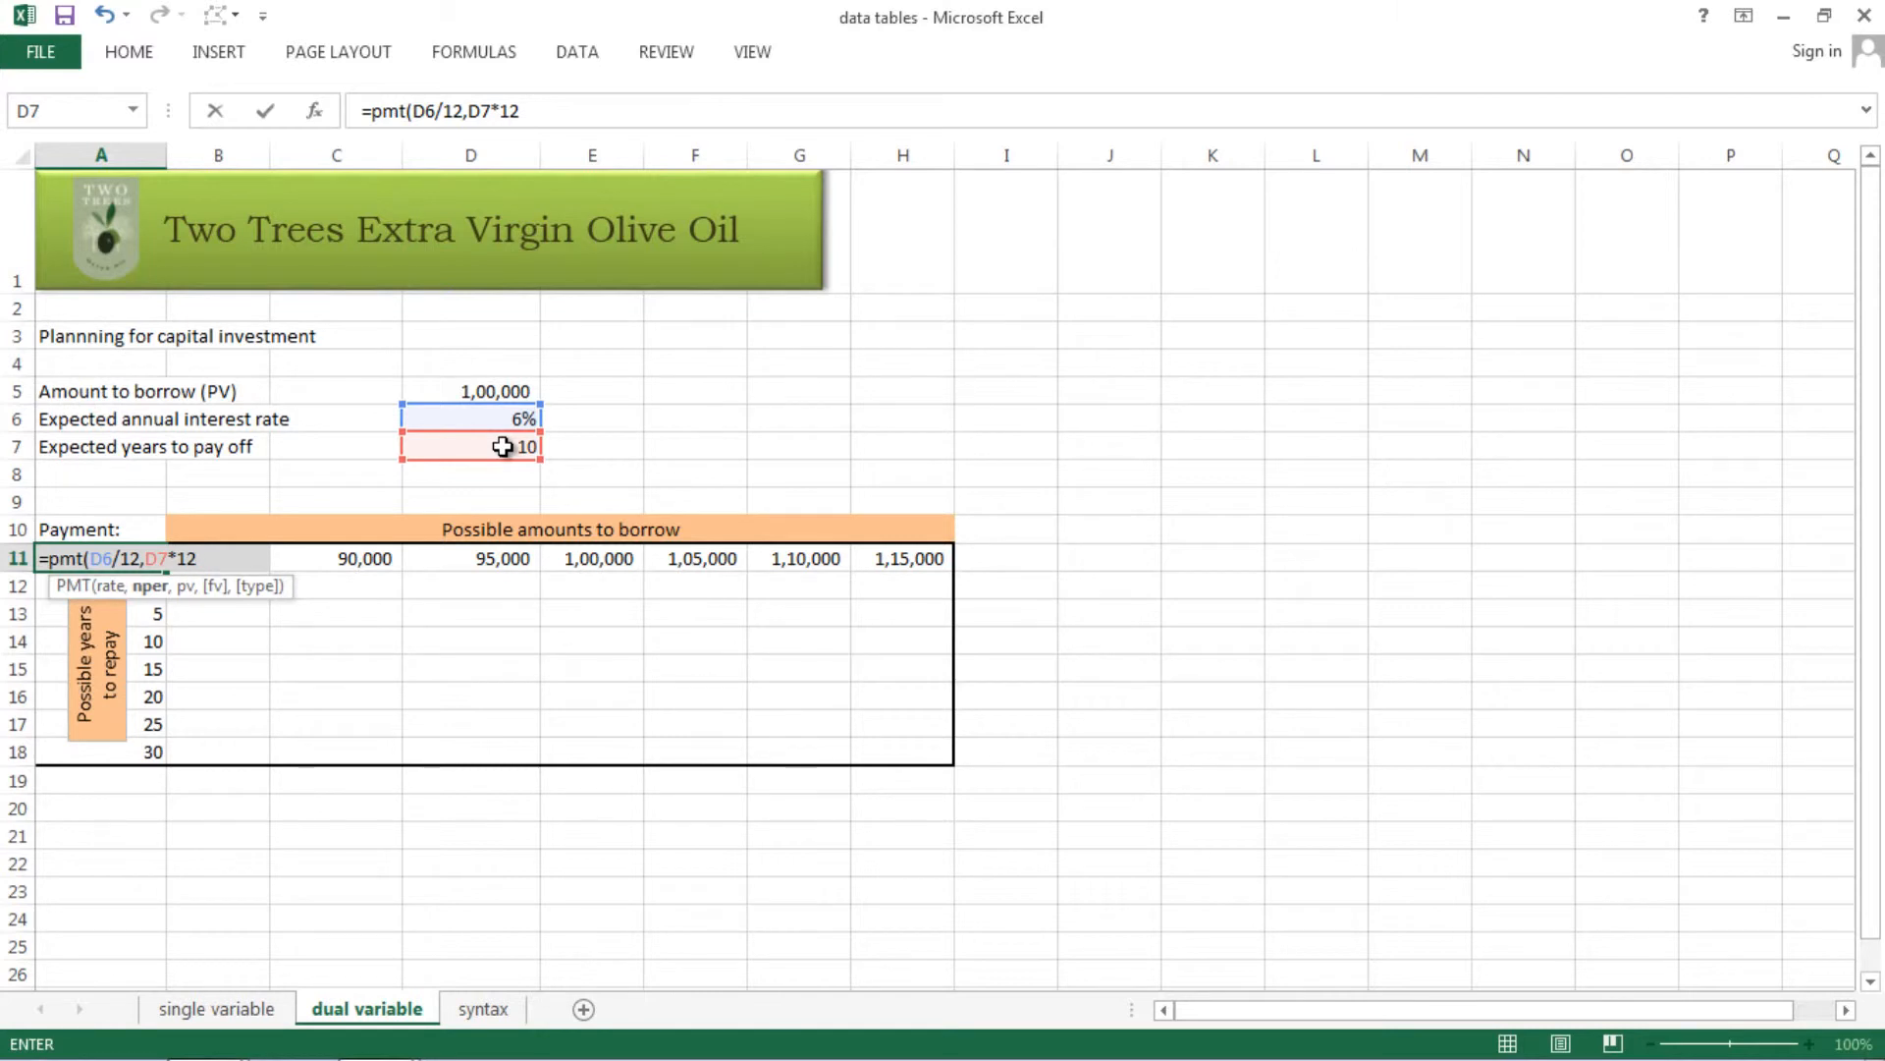
type(",")
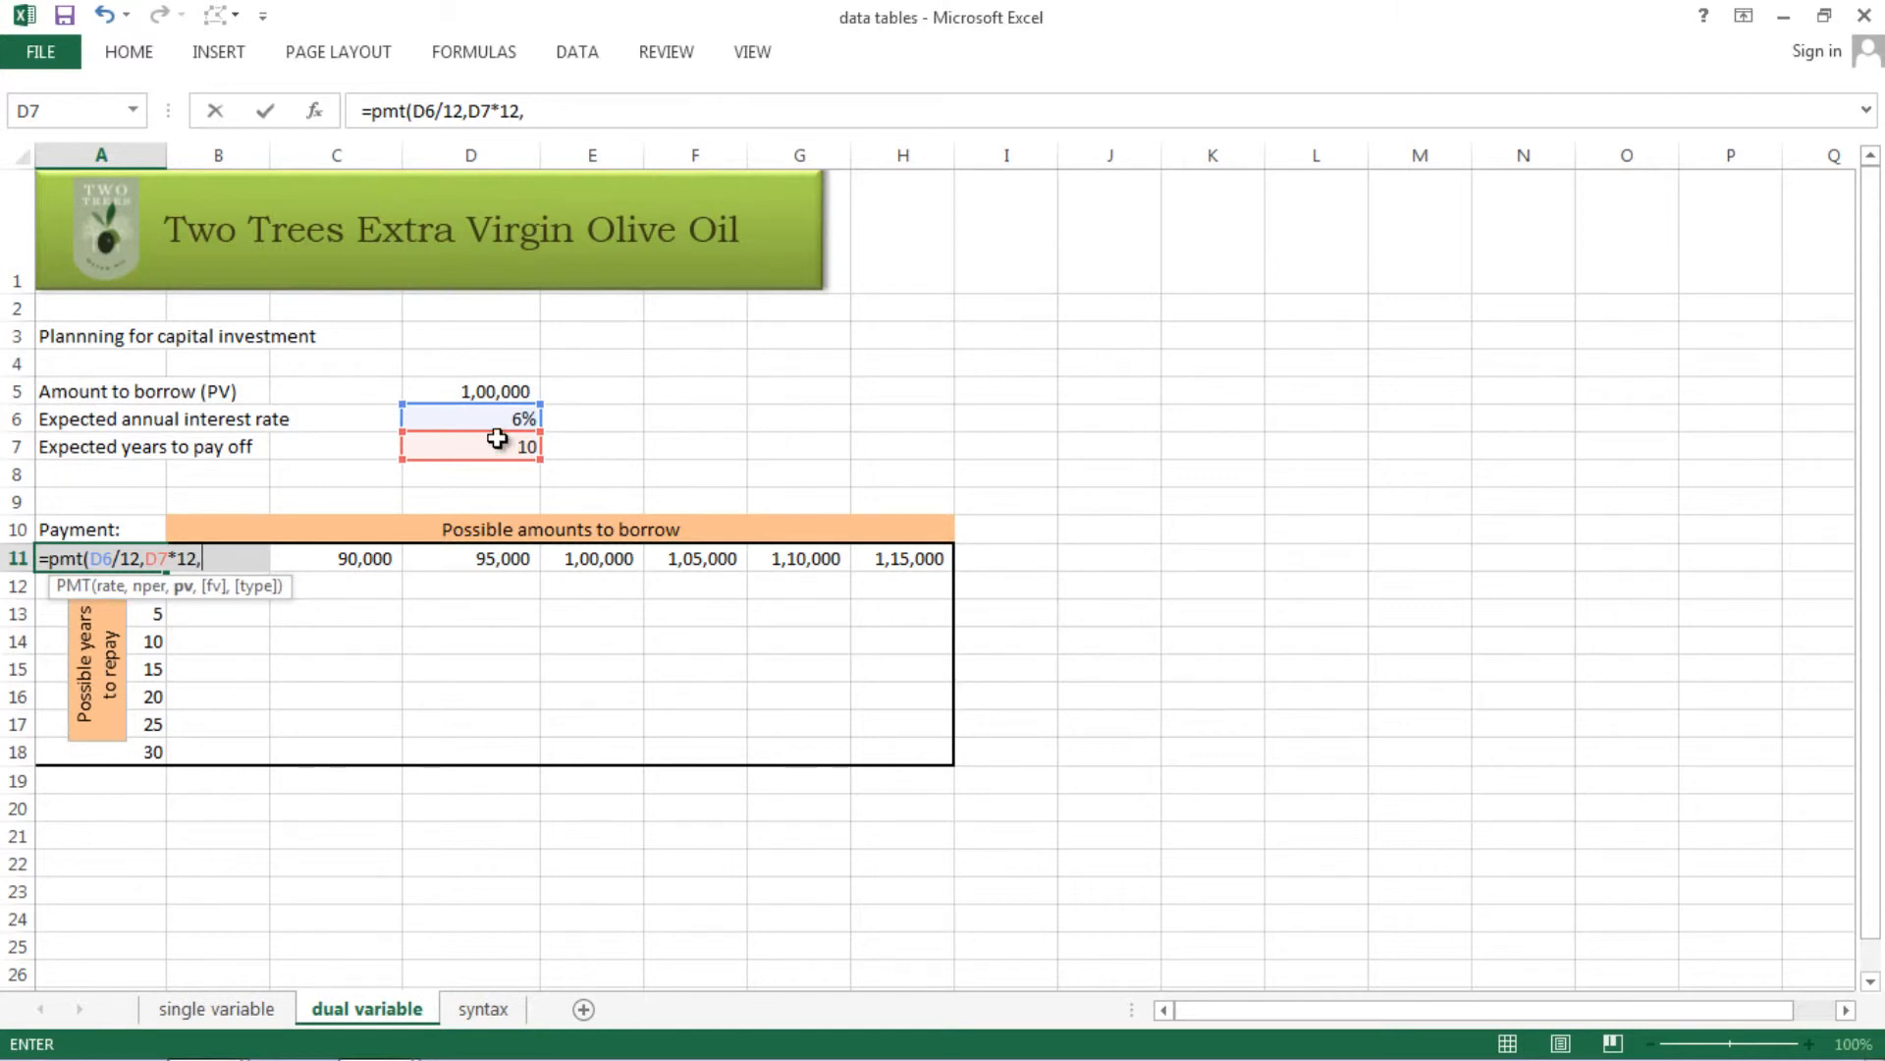
left_click(471, 392)
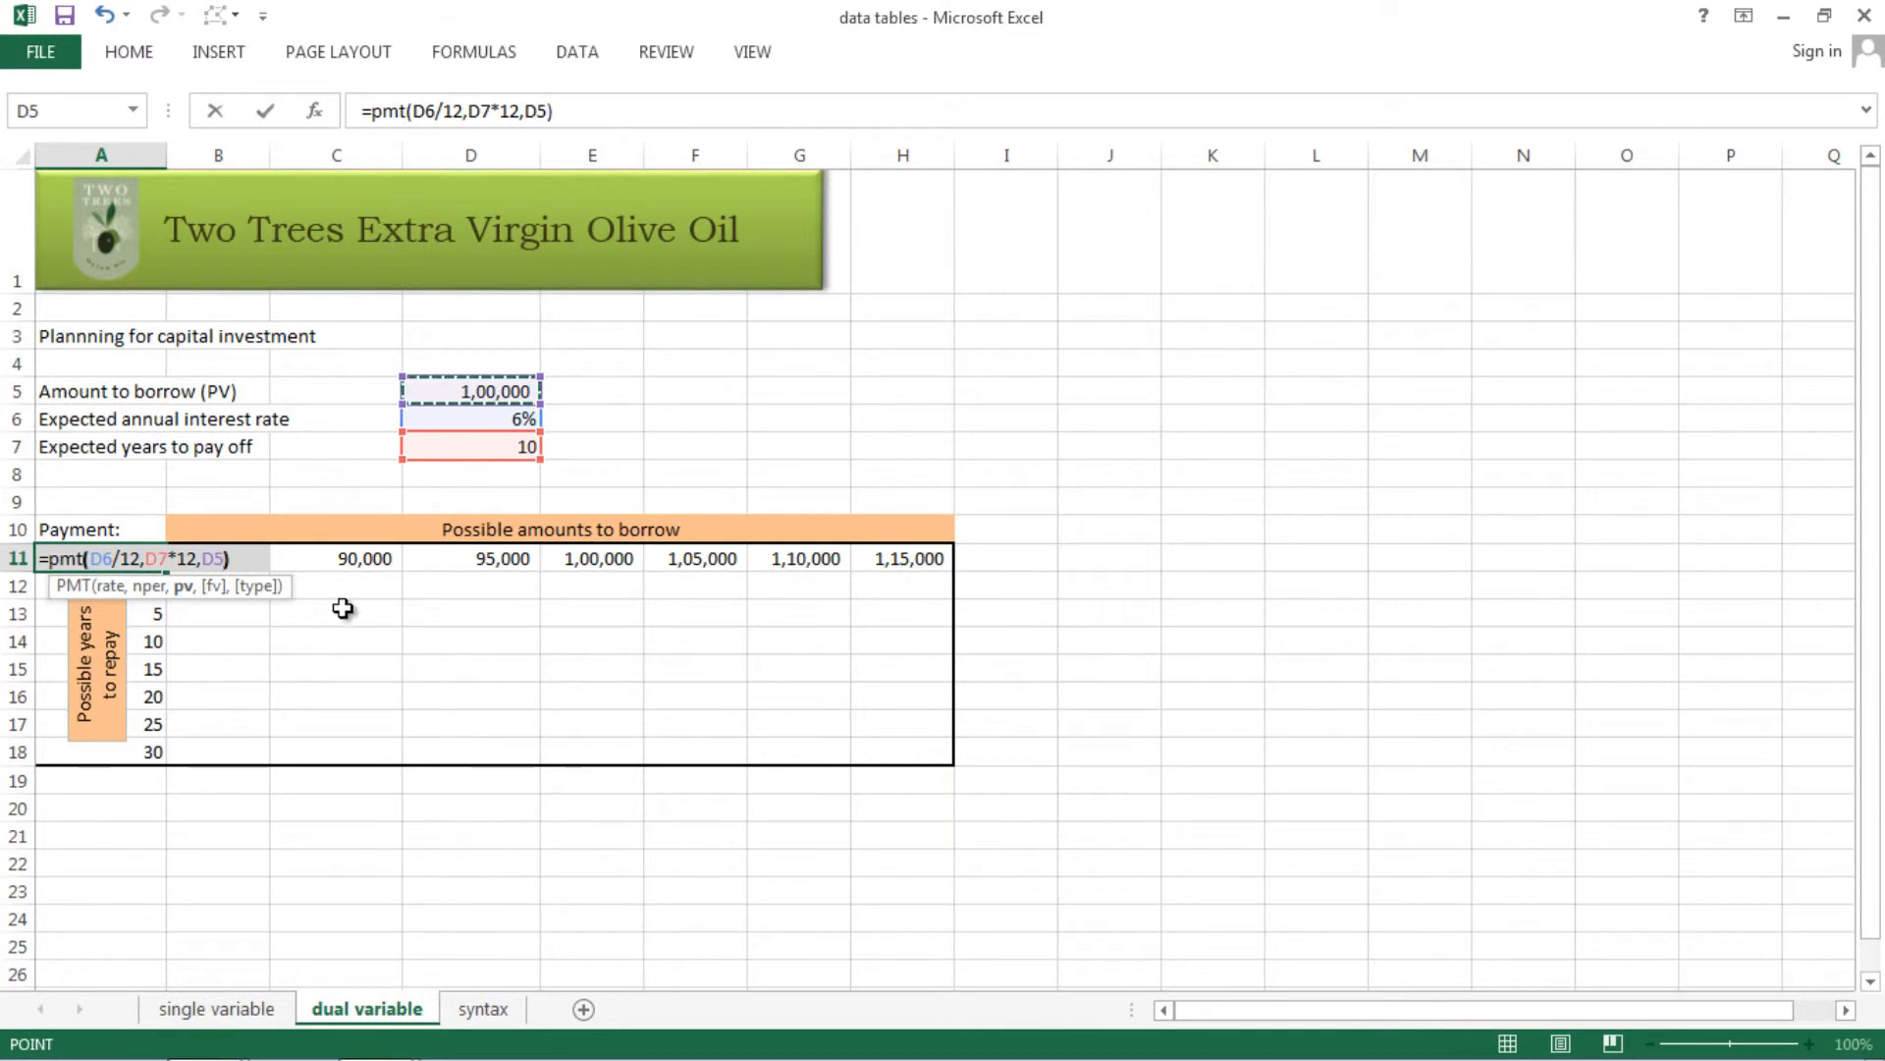
key("Return")
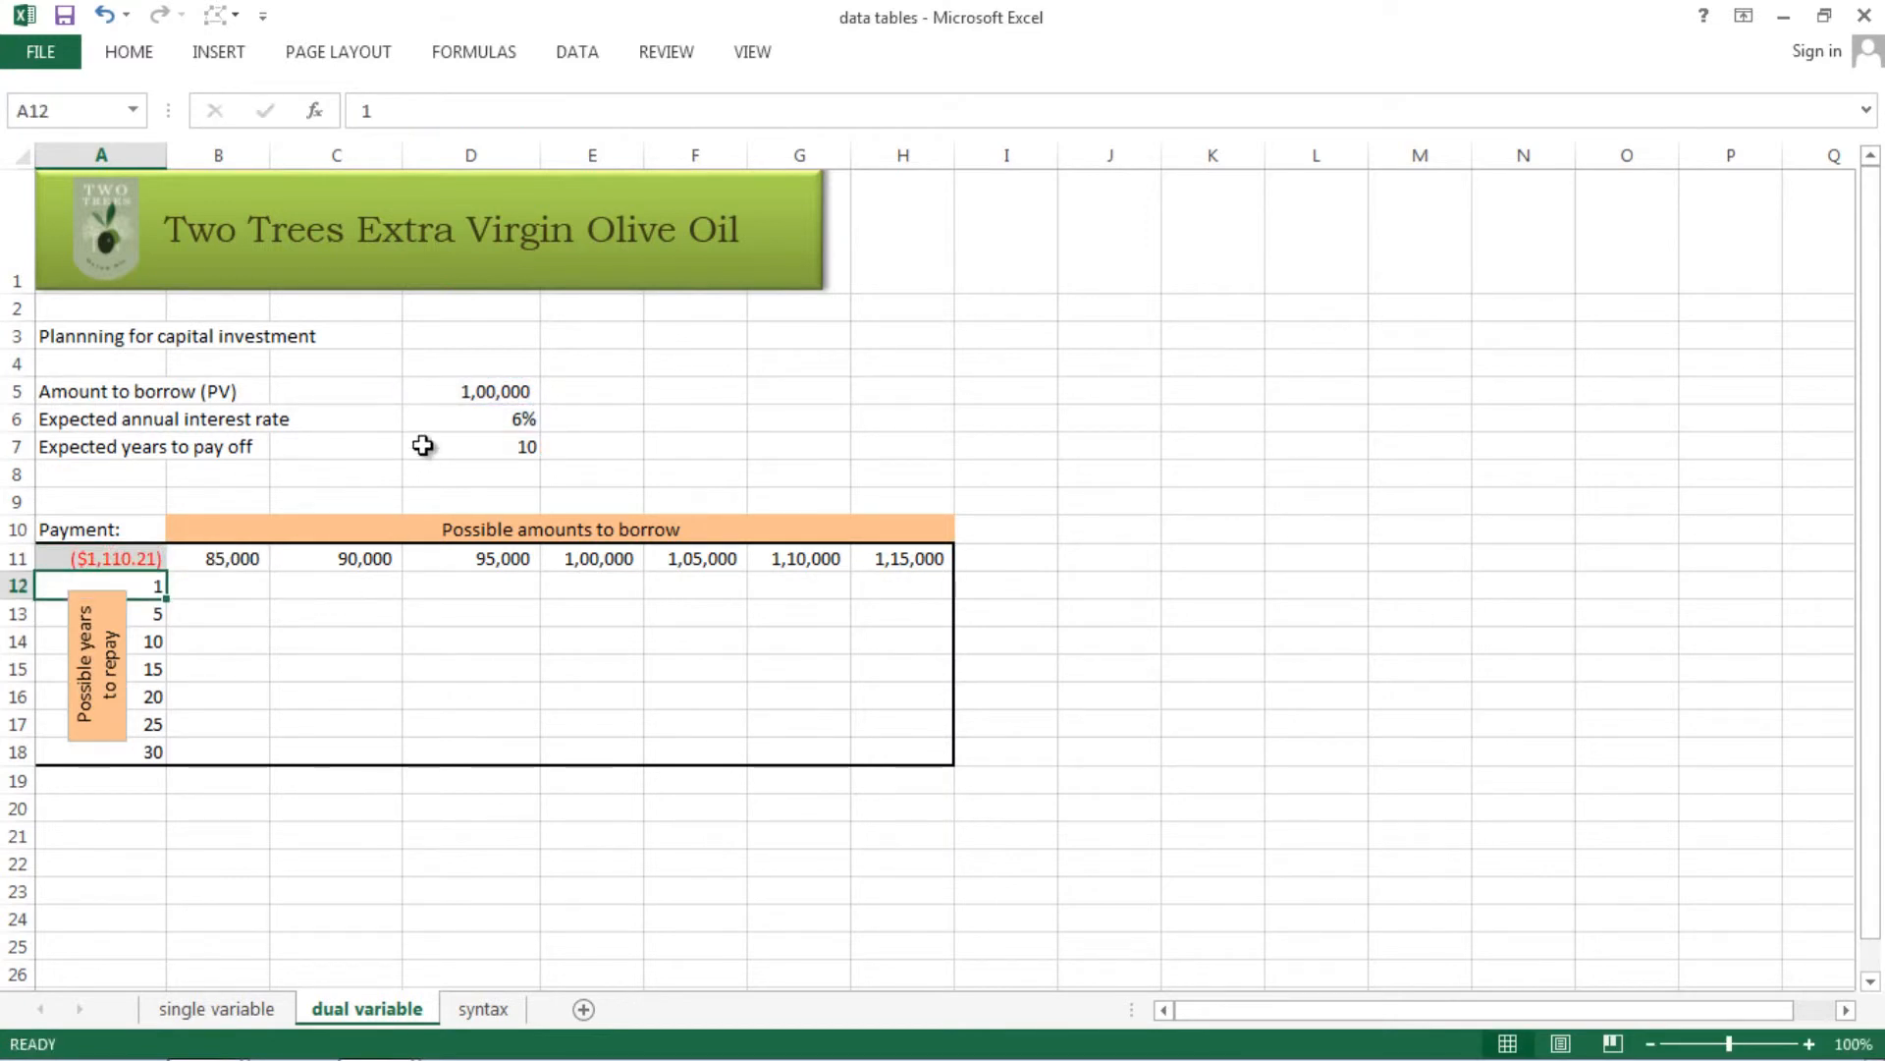
Change the amount to borrow in D5 of the dual variable sheet to -100000.
left_click(467, 393)
left_click(358, 110)
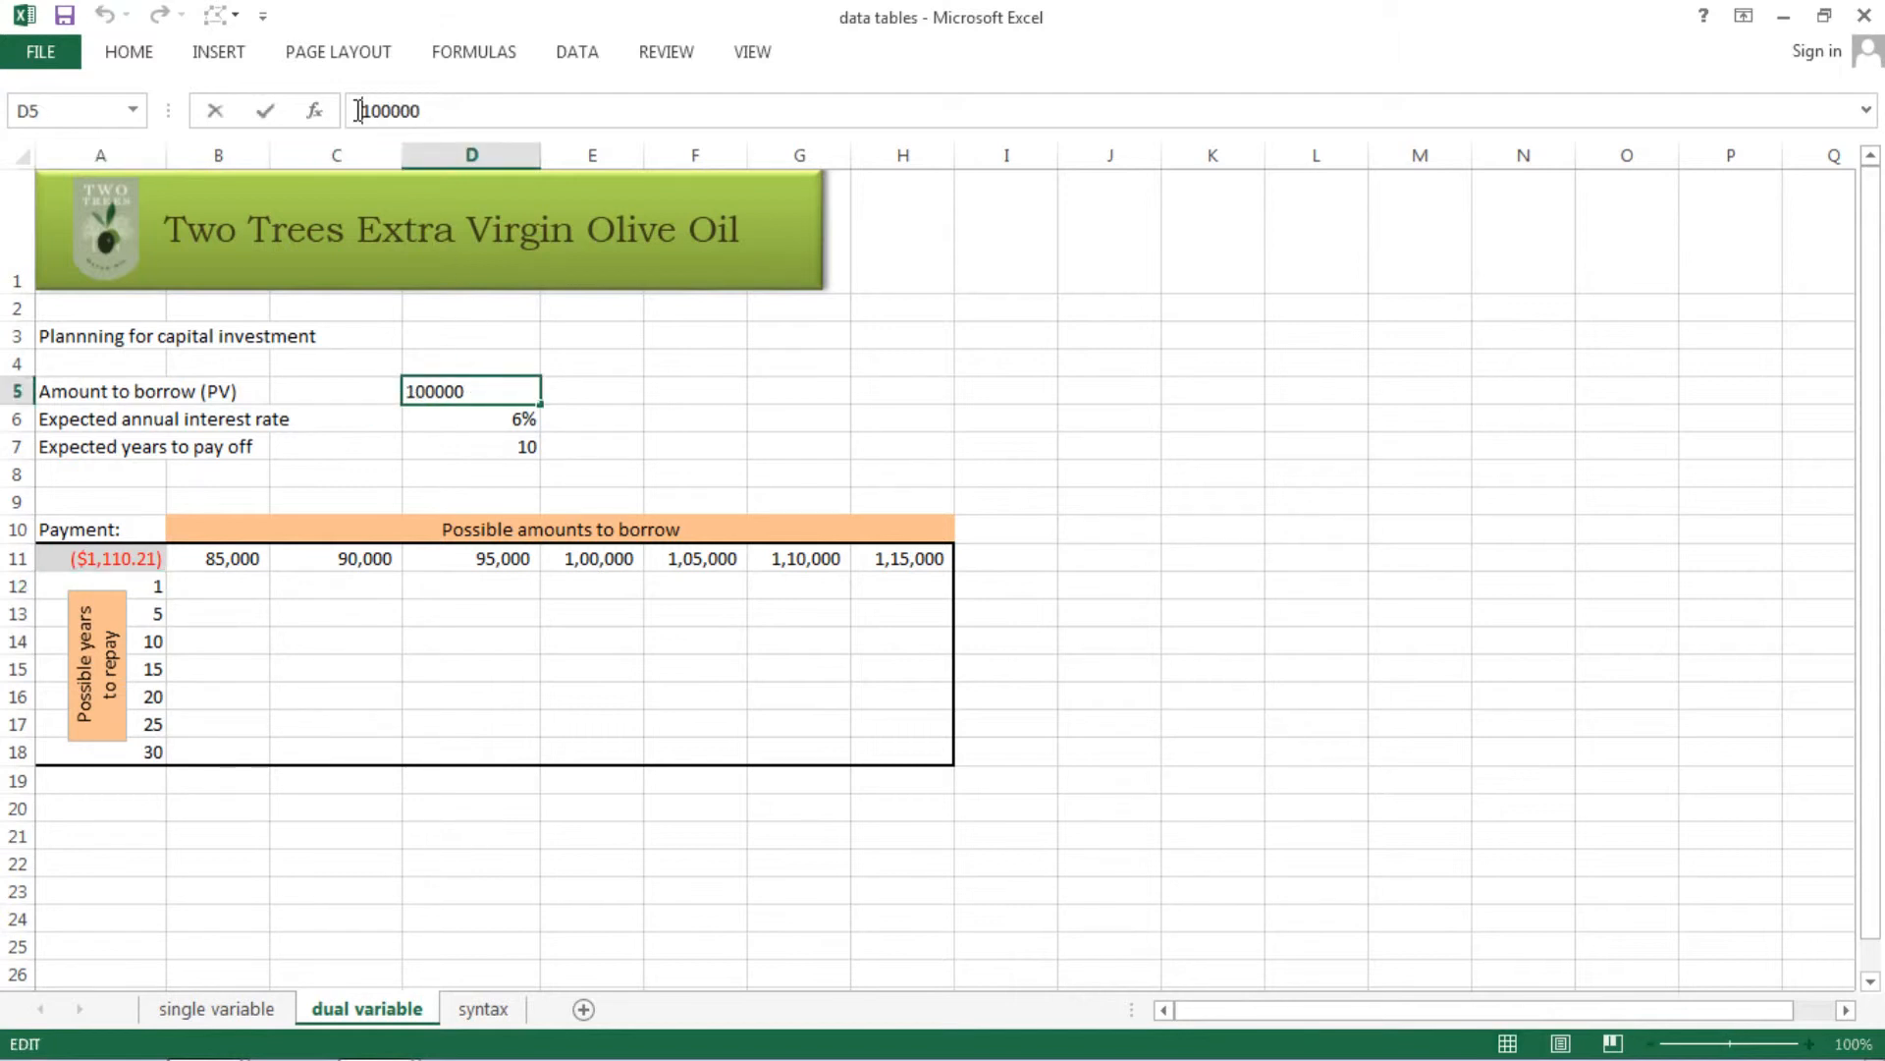
type("-")
key("Return")
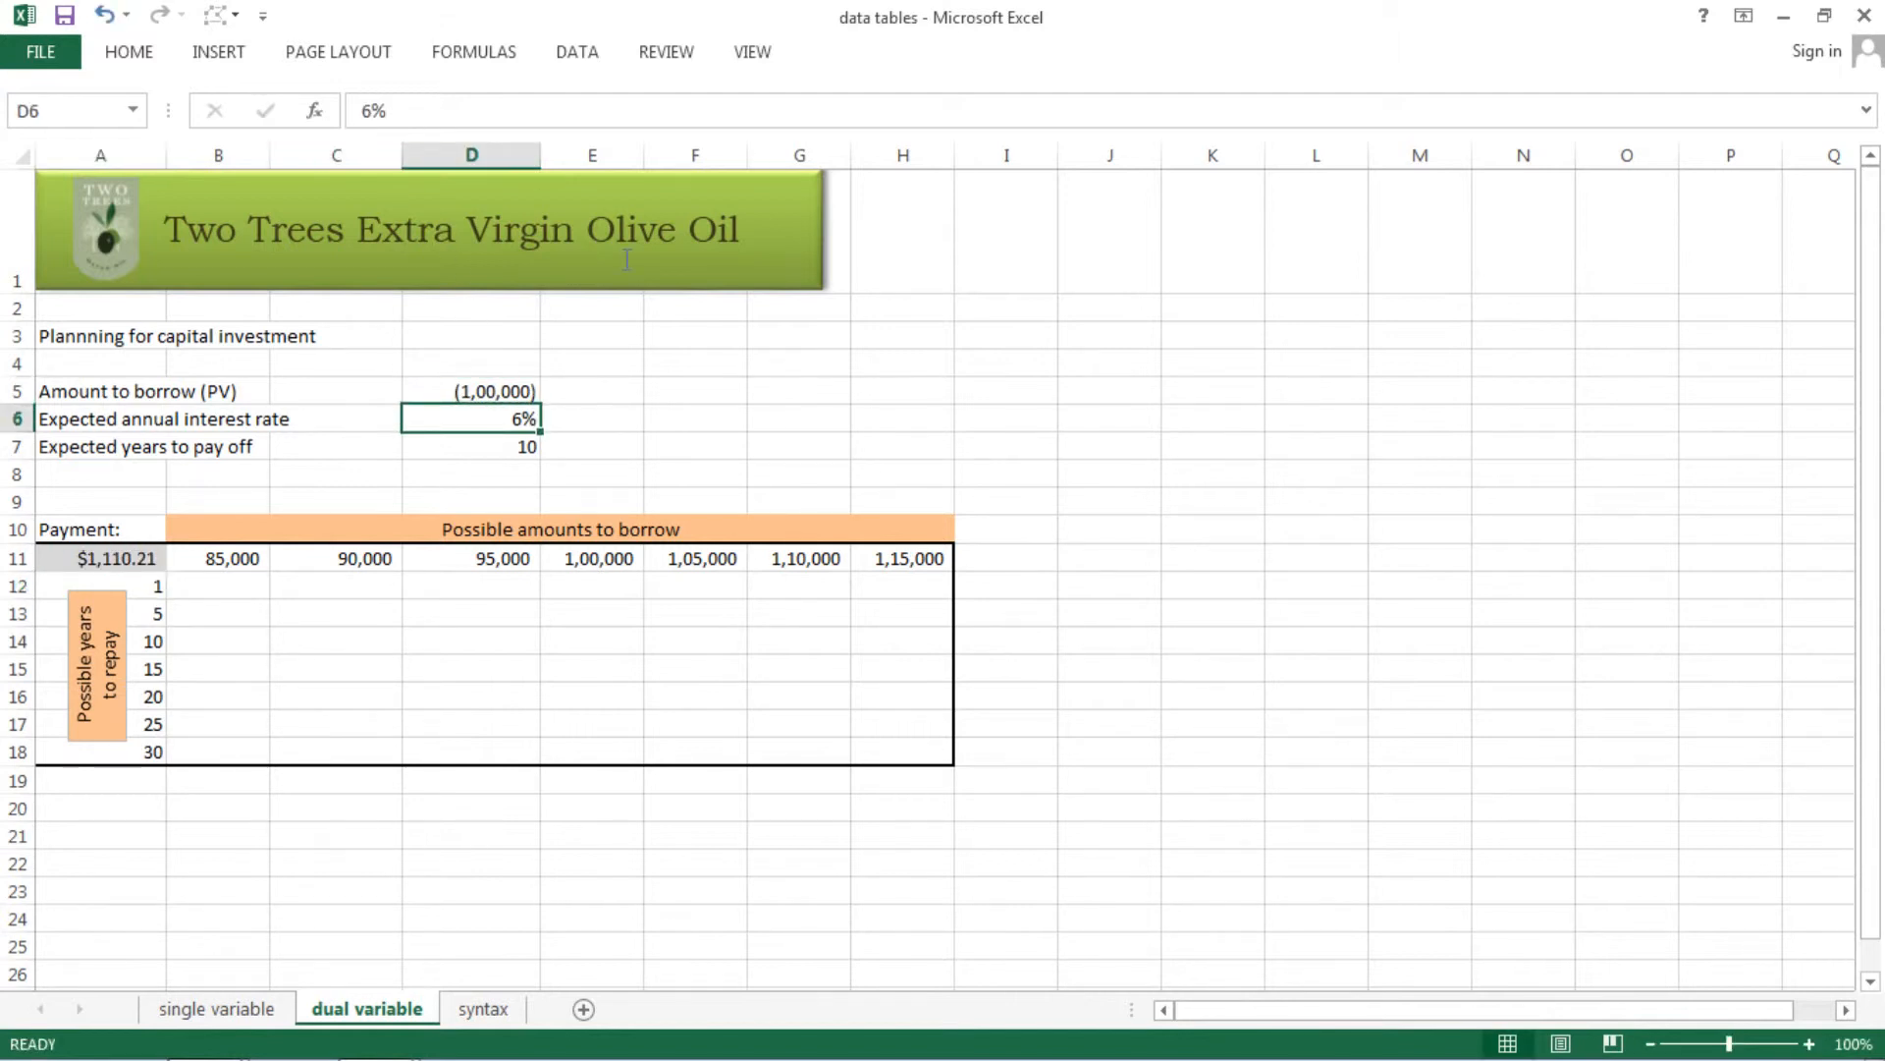
Create a two-variable what-if data table over A11:H18 with row input cell D5 and column input cell D7.
left_click(131, 558)
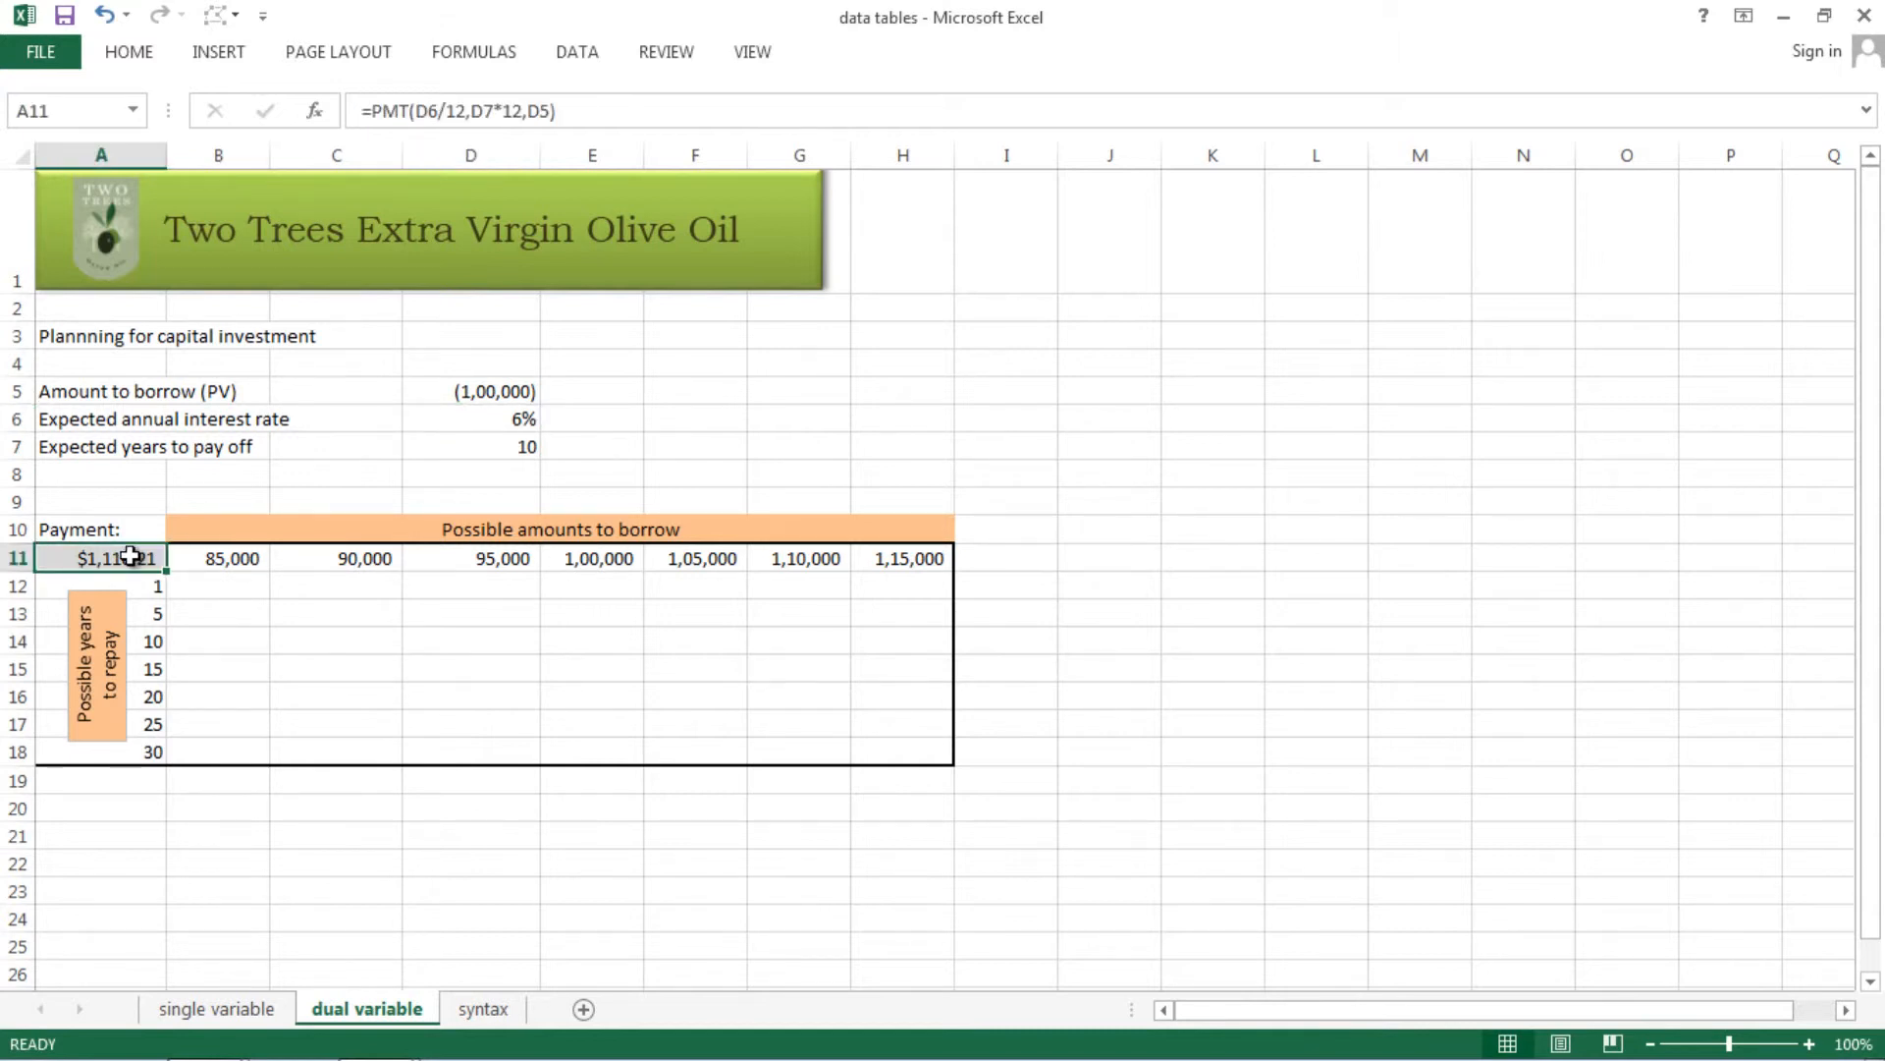
key("shift+Right")
key("shift+Right")
key("shift+Right")
key("shift+Right")
key("shift+Right")
key("shift+Right")
key("shift+Right")
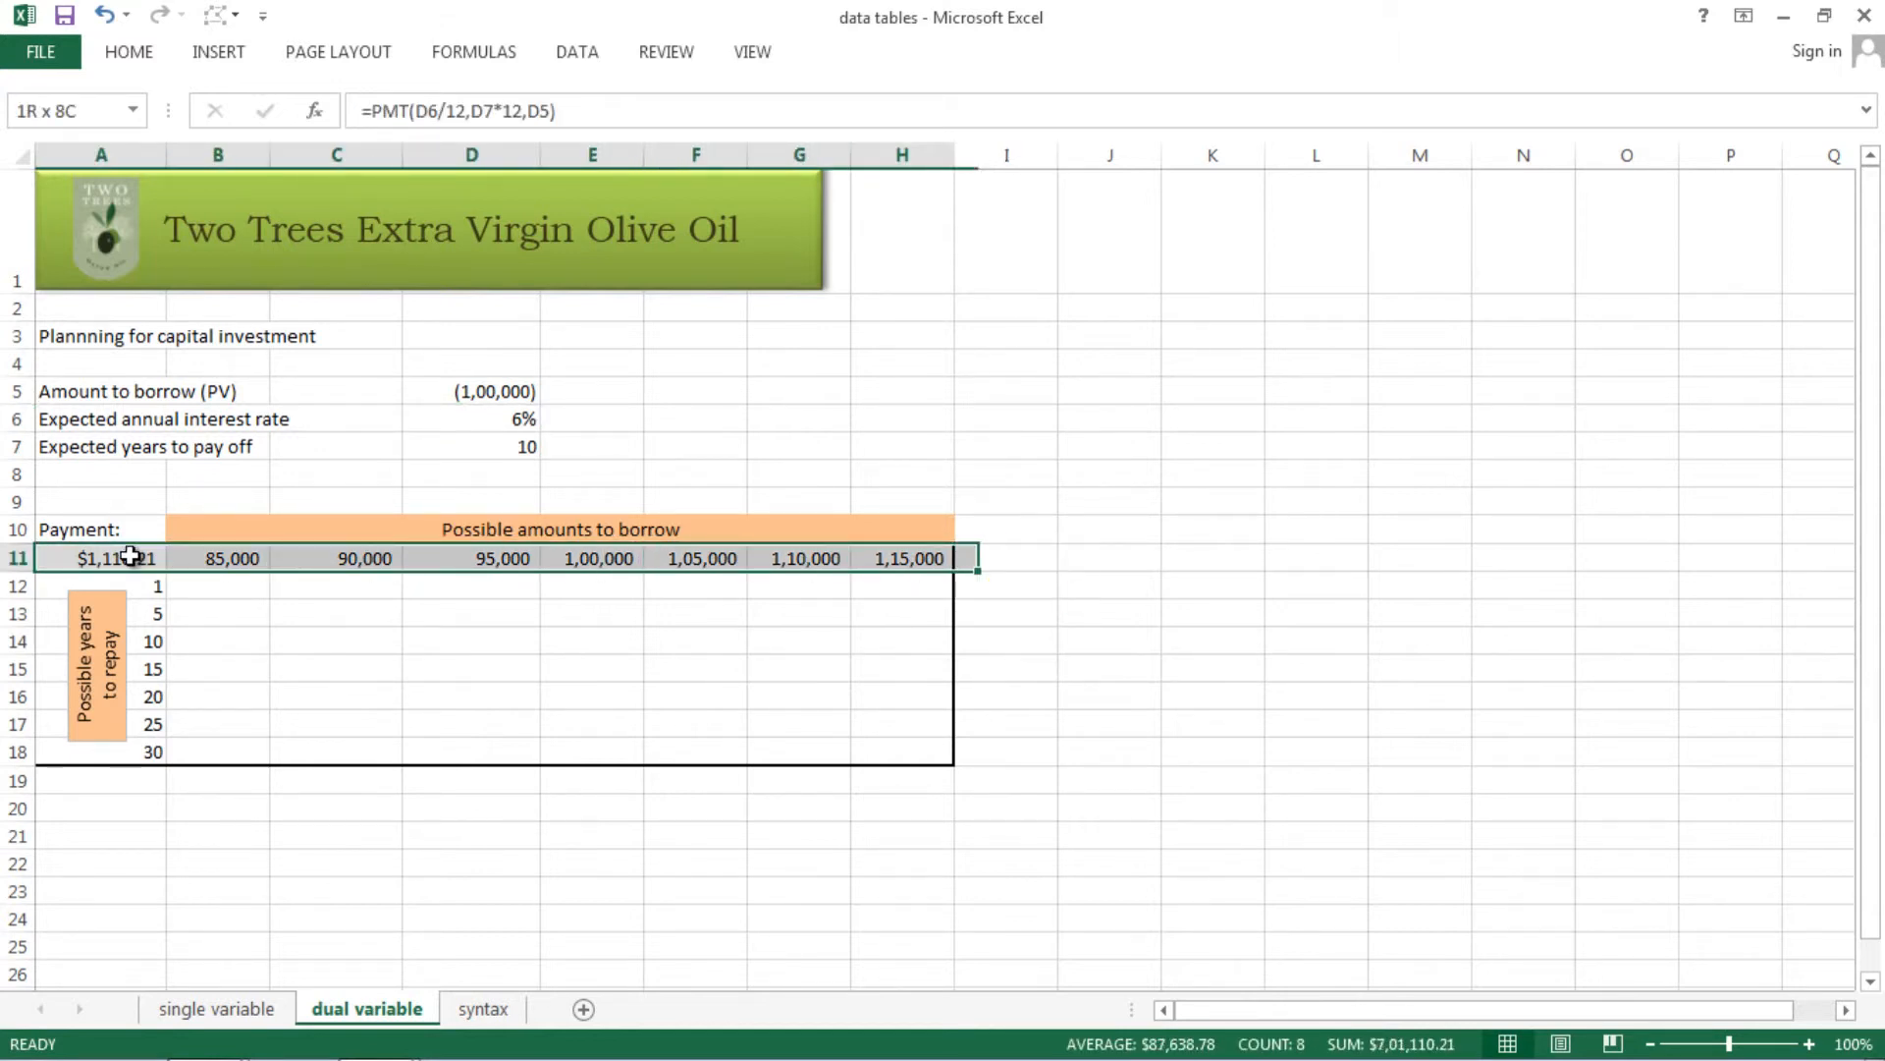
key("shift+Down")
key("shift+Down")
key("shift+Down")
key("shift+Down")
key("shift+Down")
key("shift+Down")
key("shift+Down")
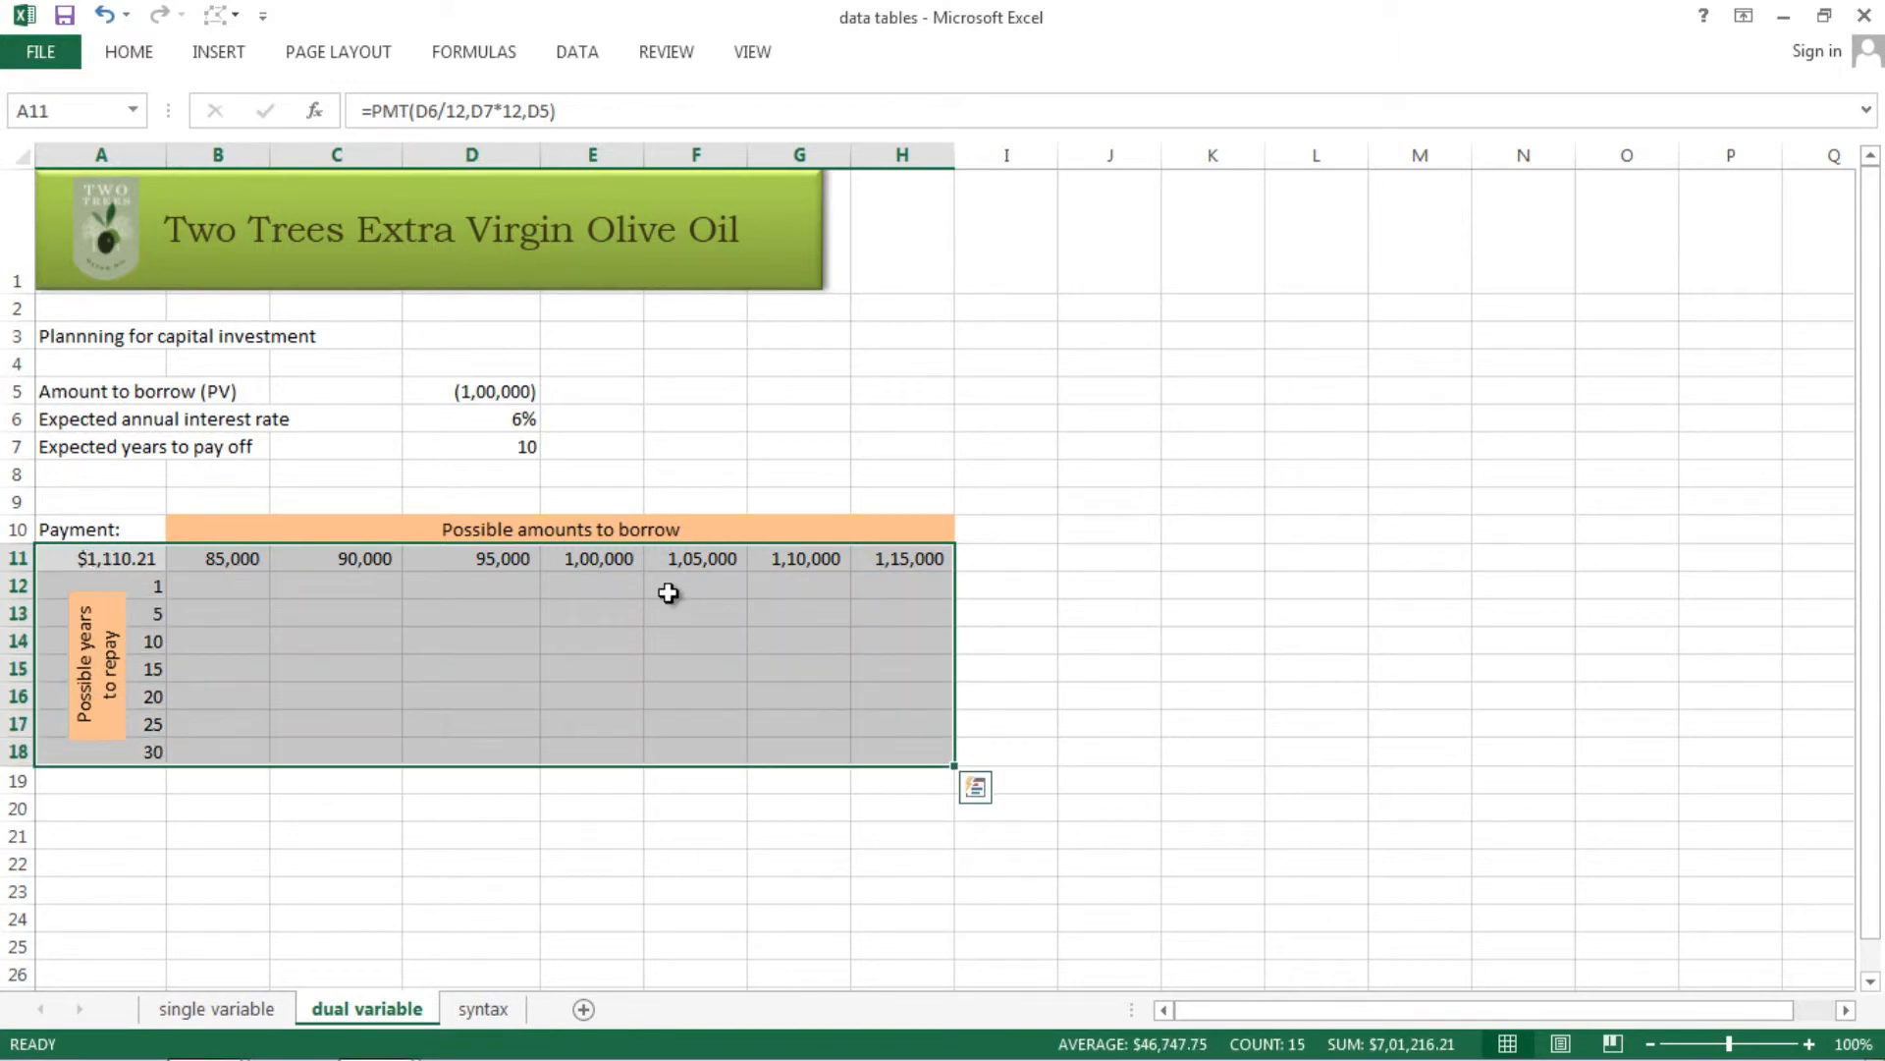
left_click(578, 59)
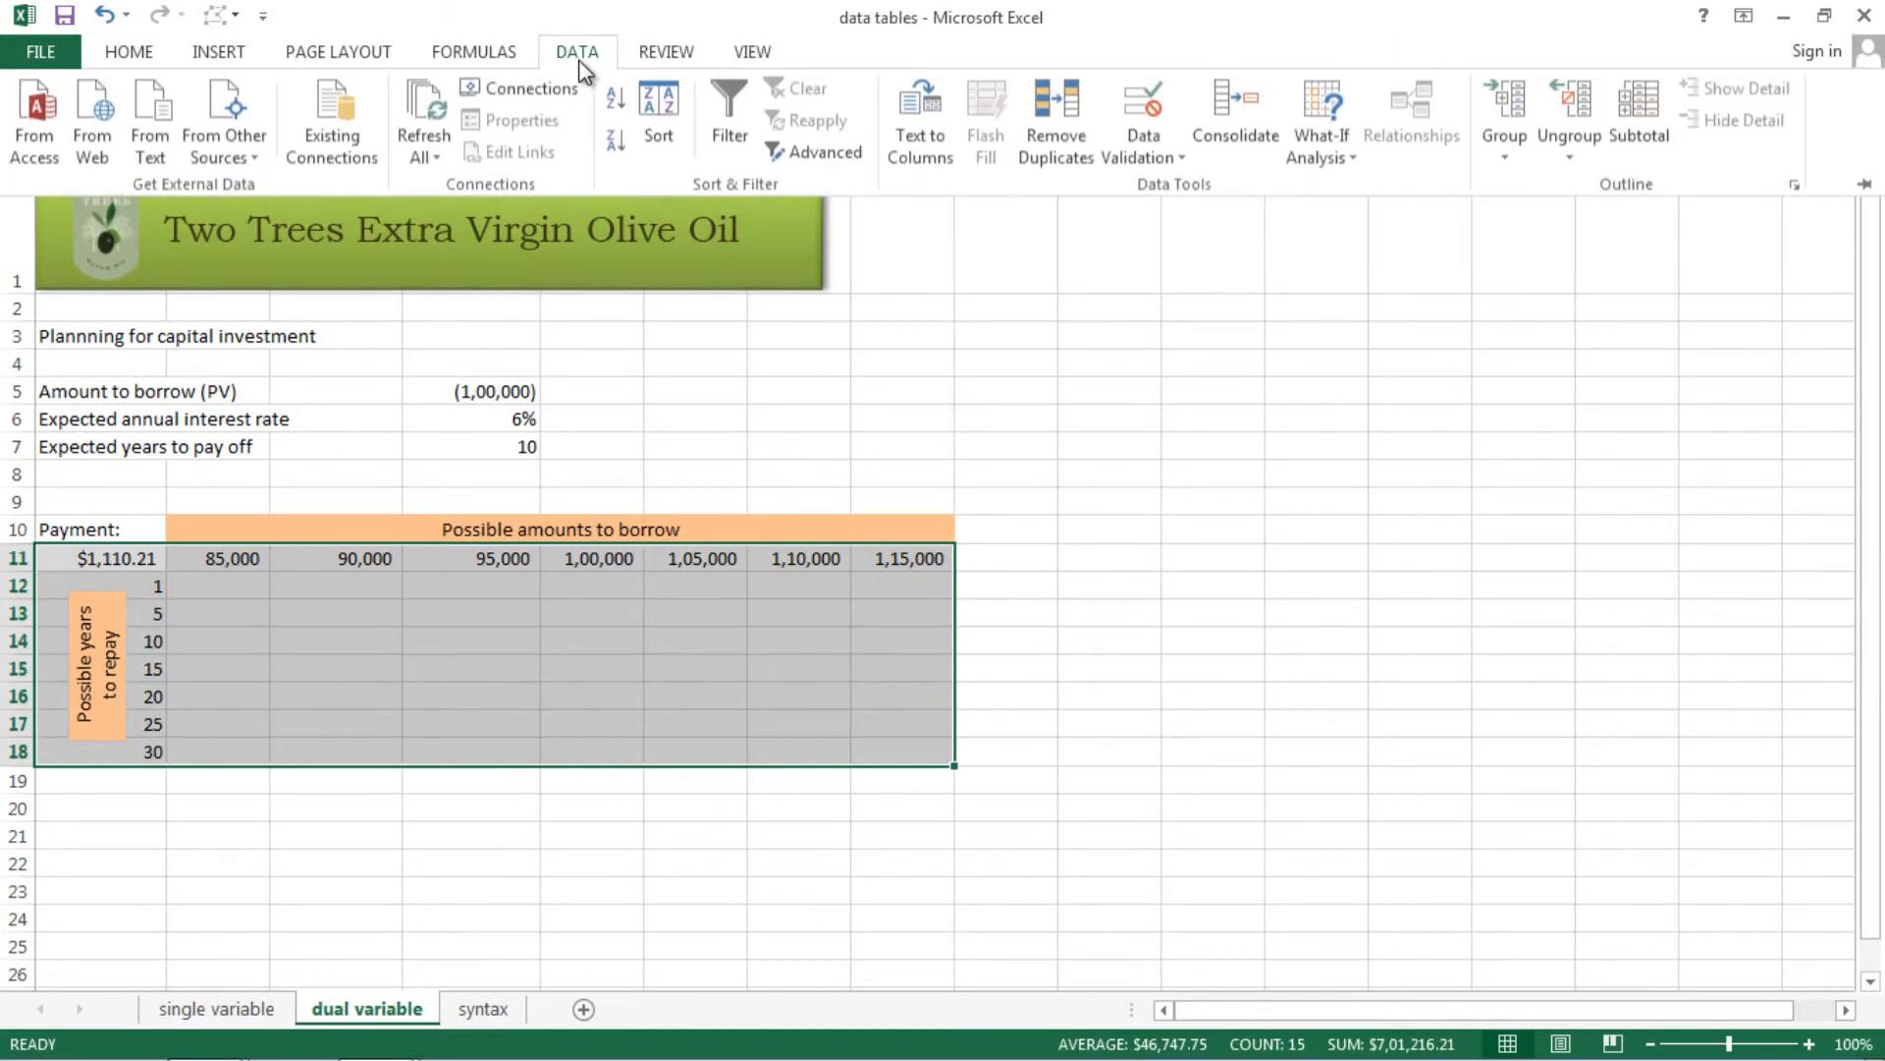
left_click(1357, 161)
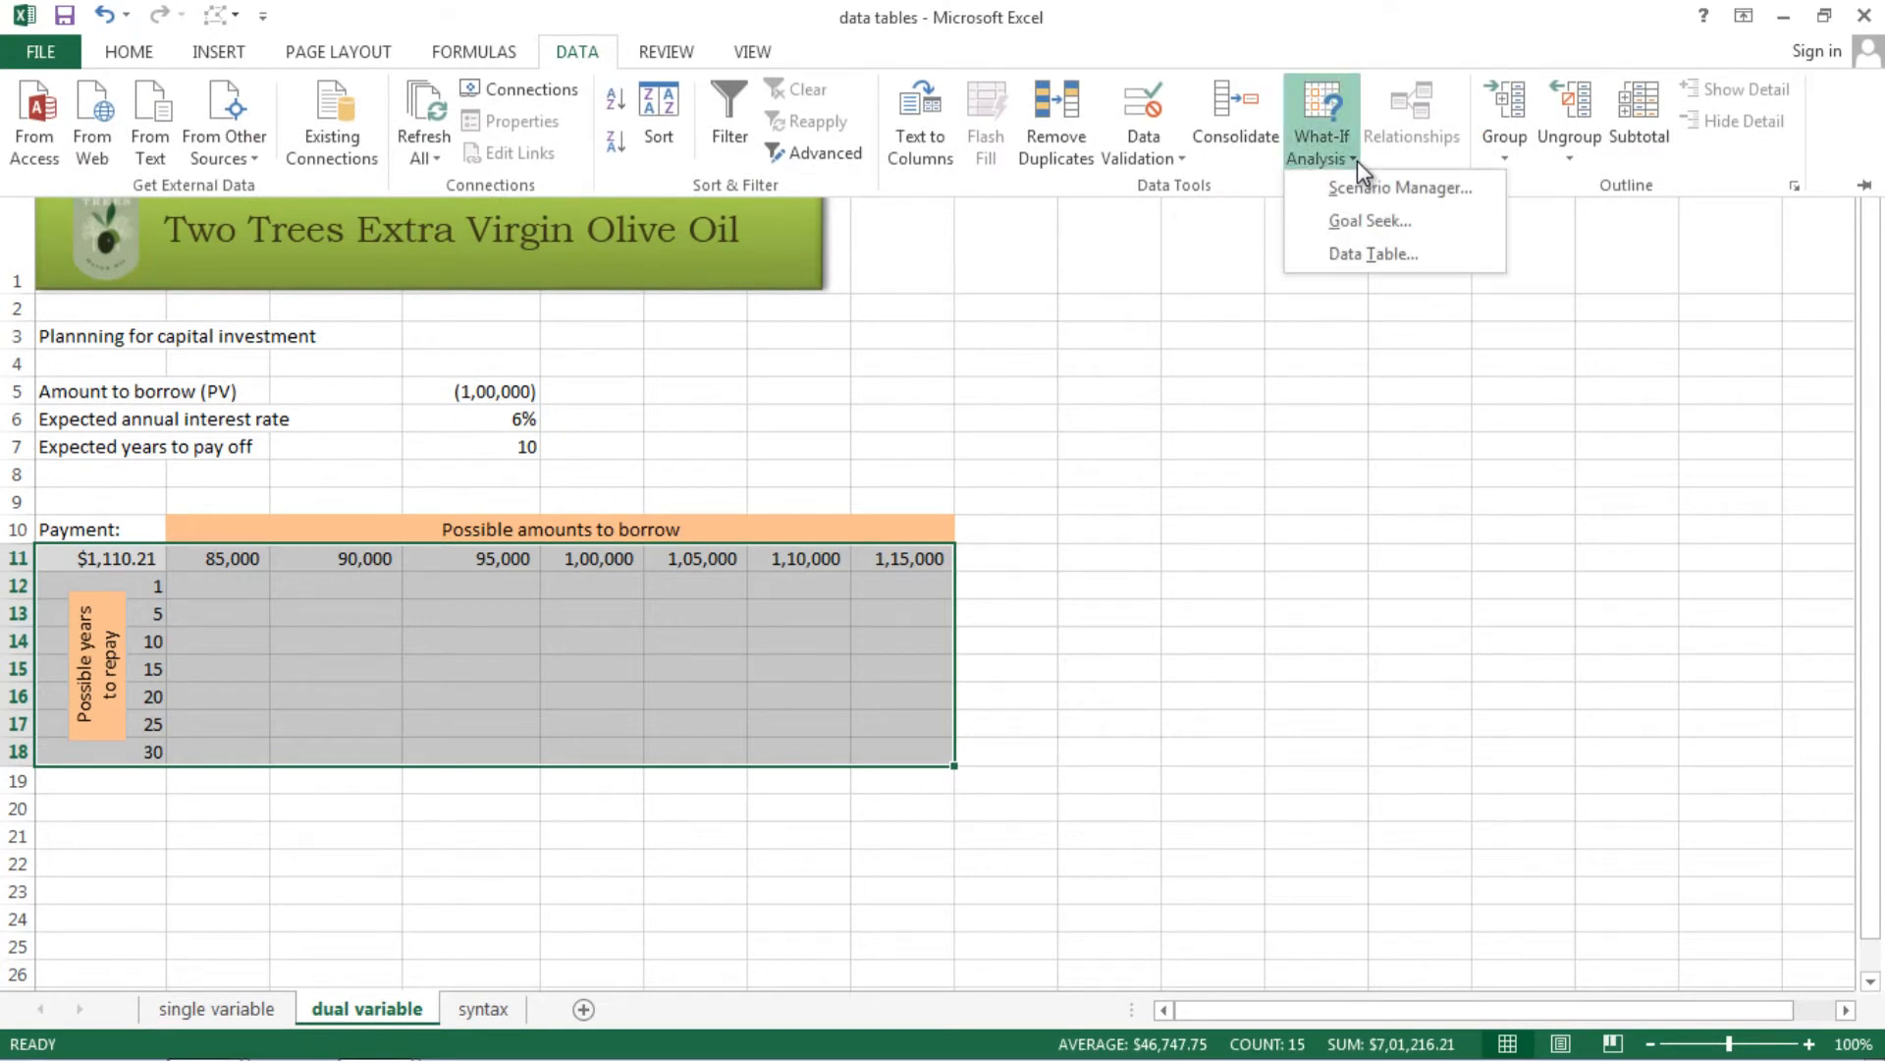
left_click(1375, 258)
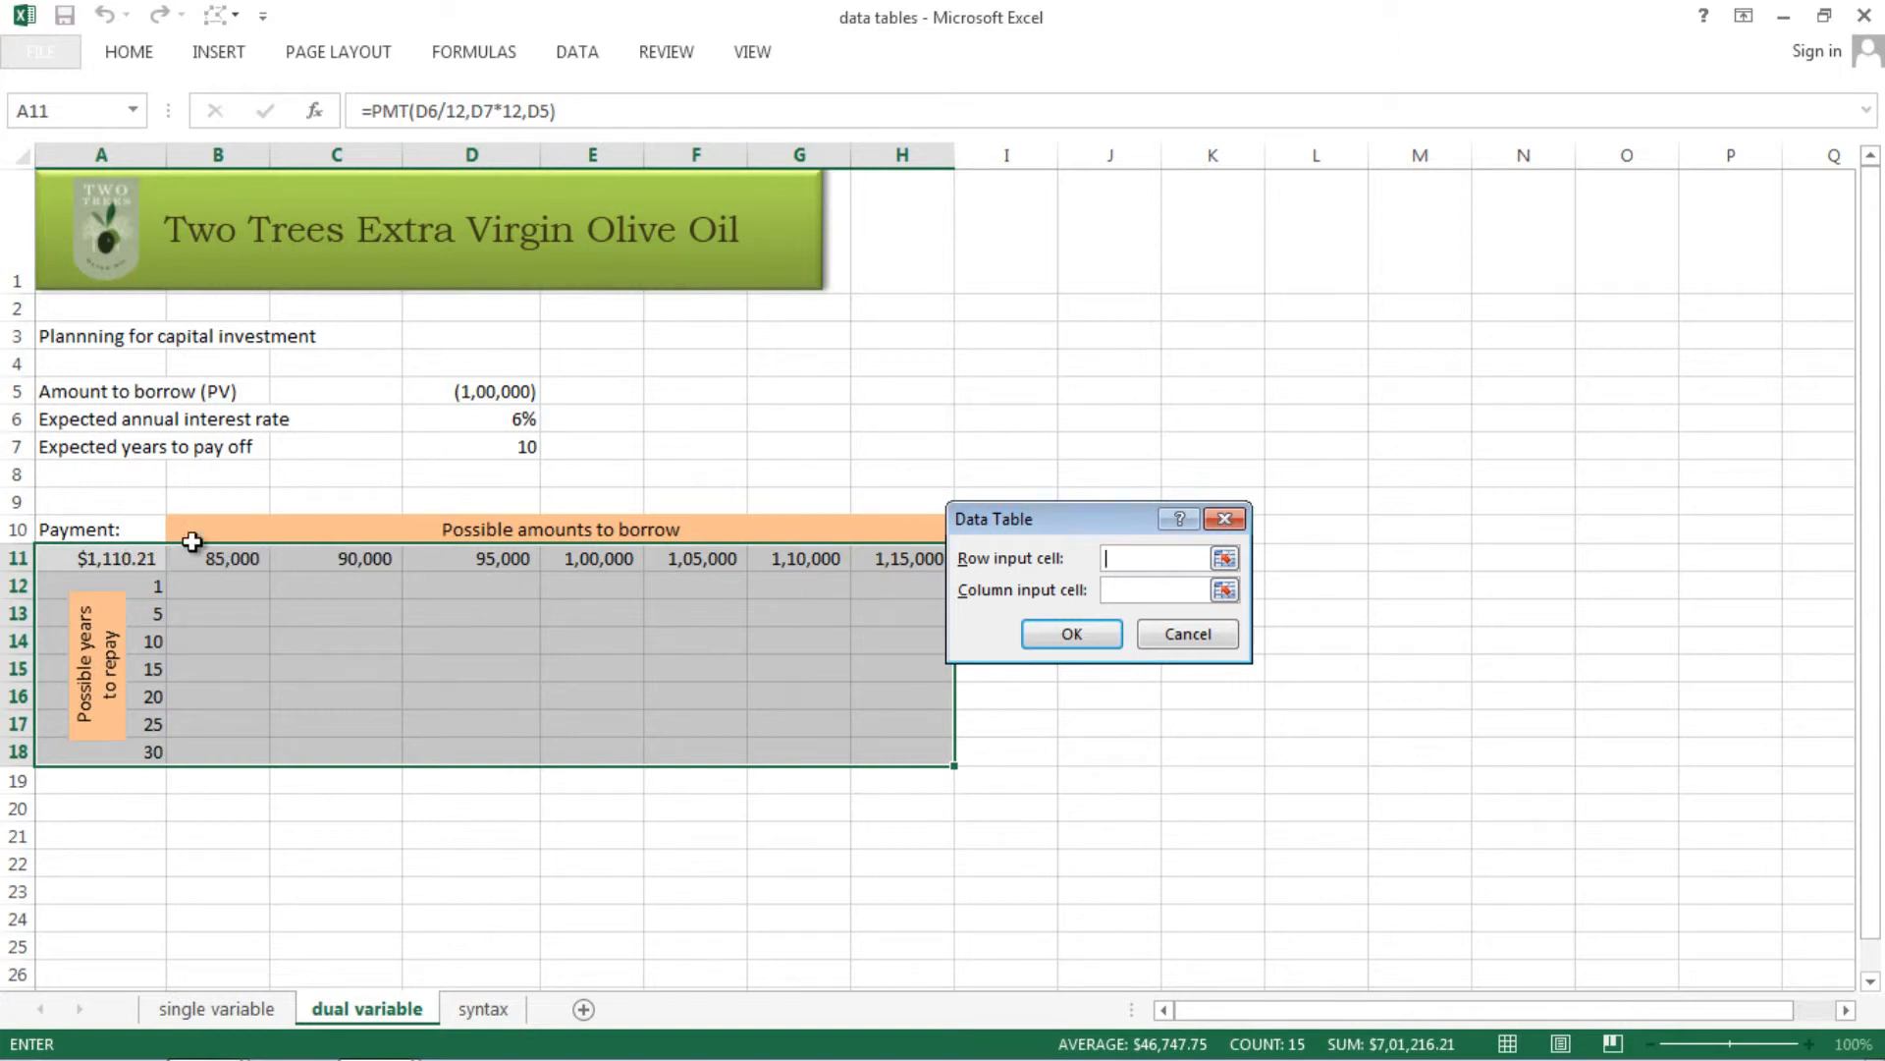
left_click(476, 390)
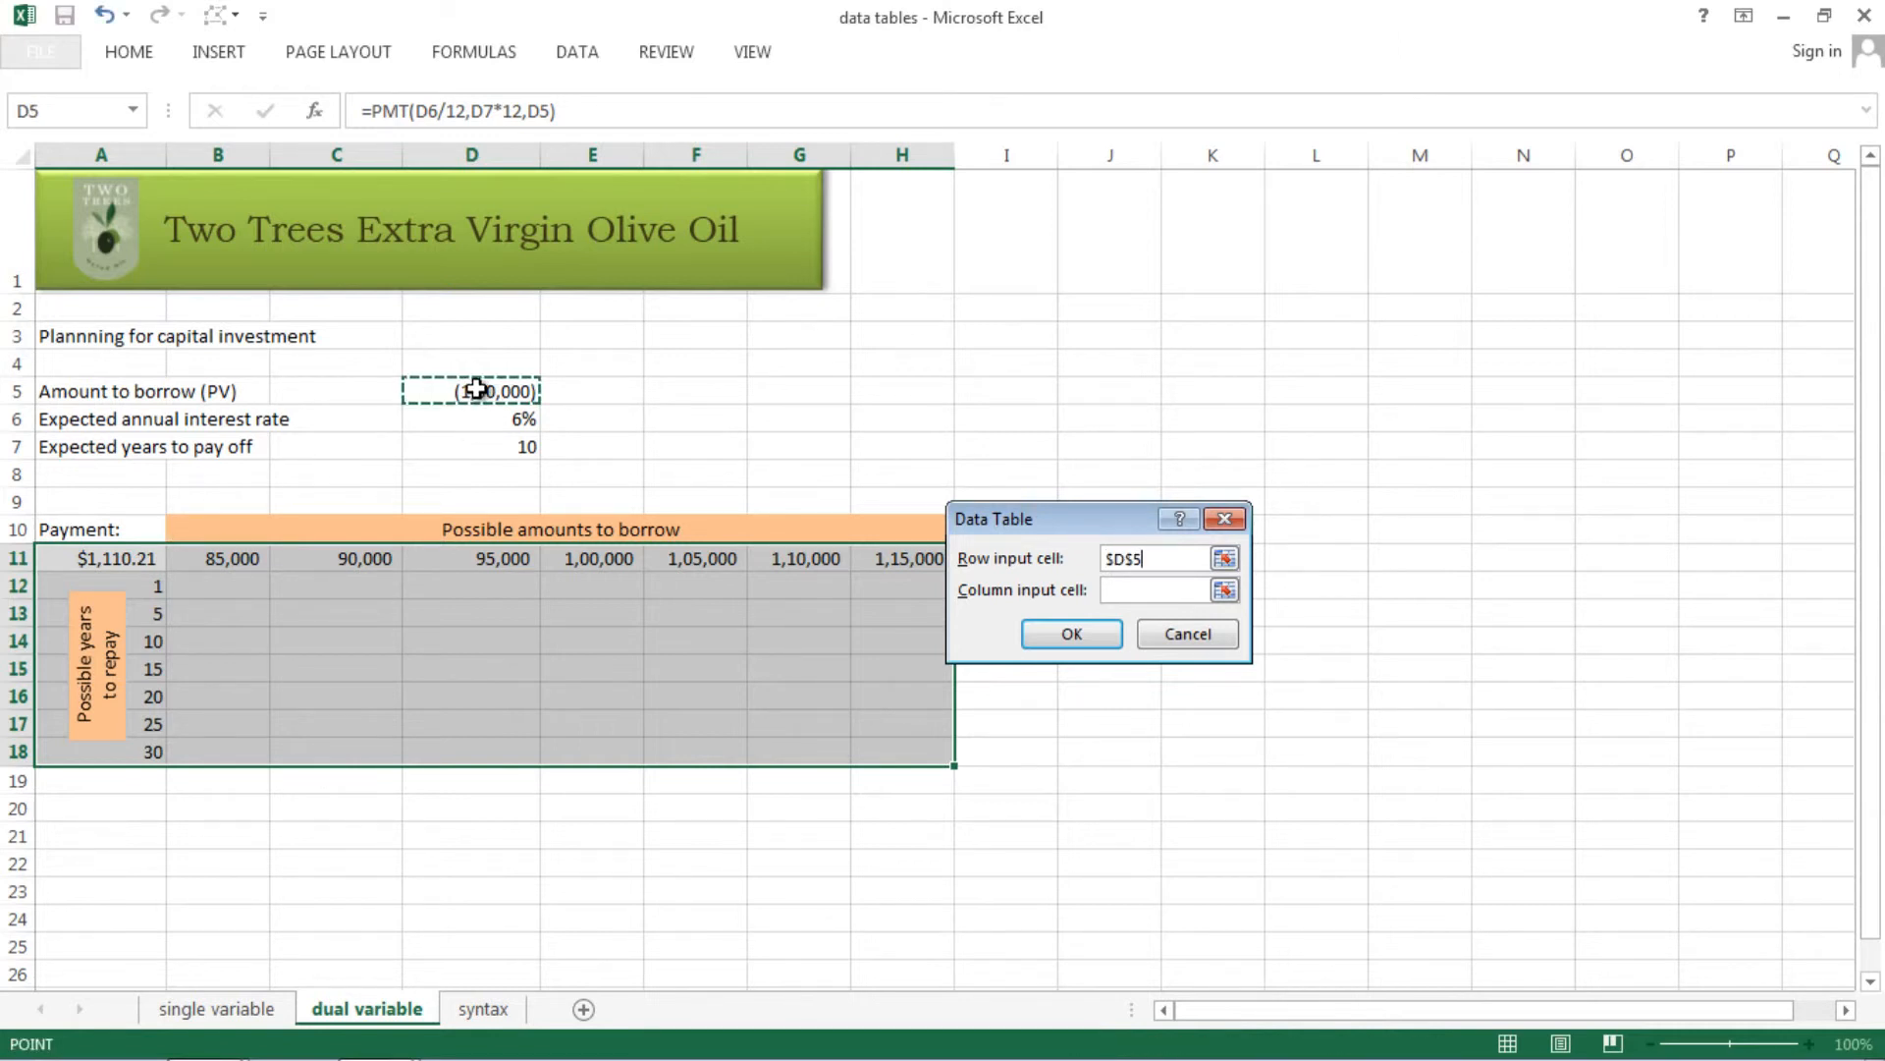
left_click(1152, 589)
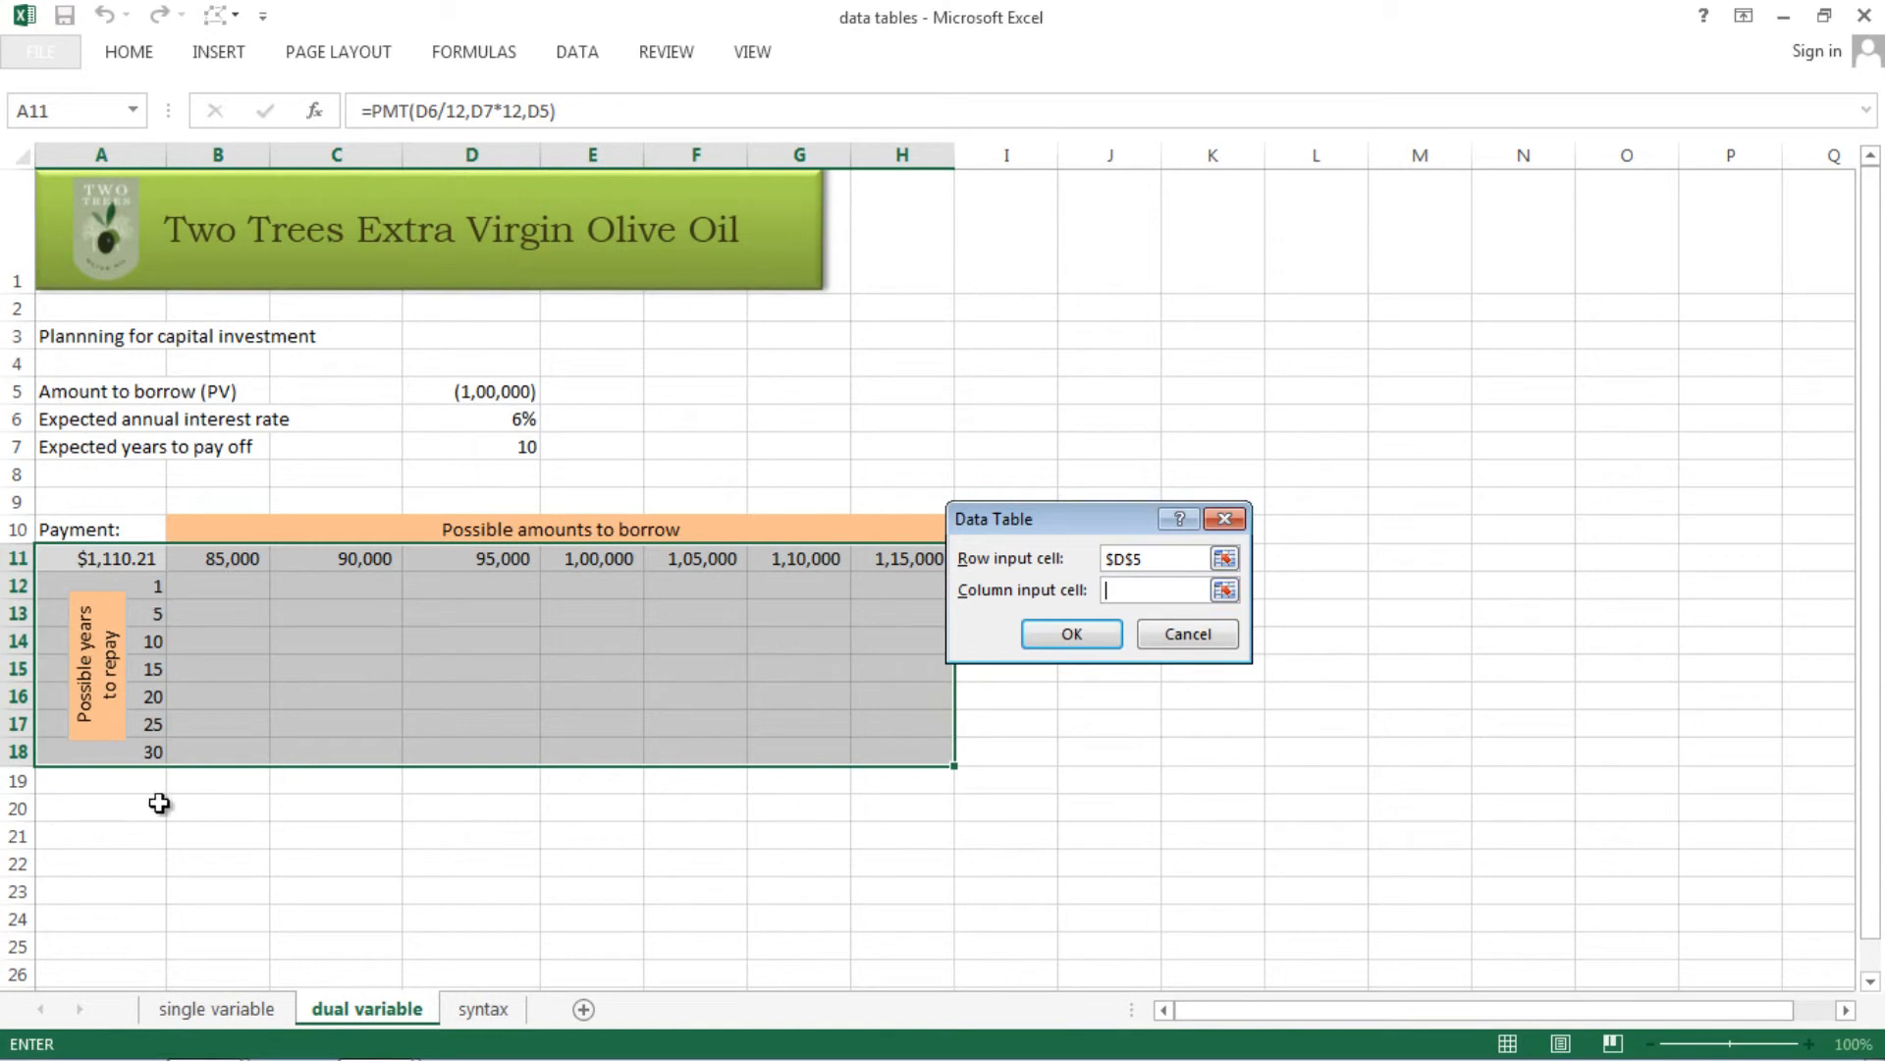
left_click(506, 448)
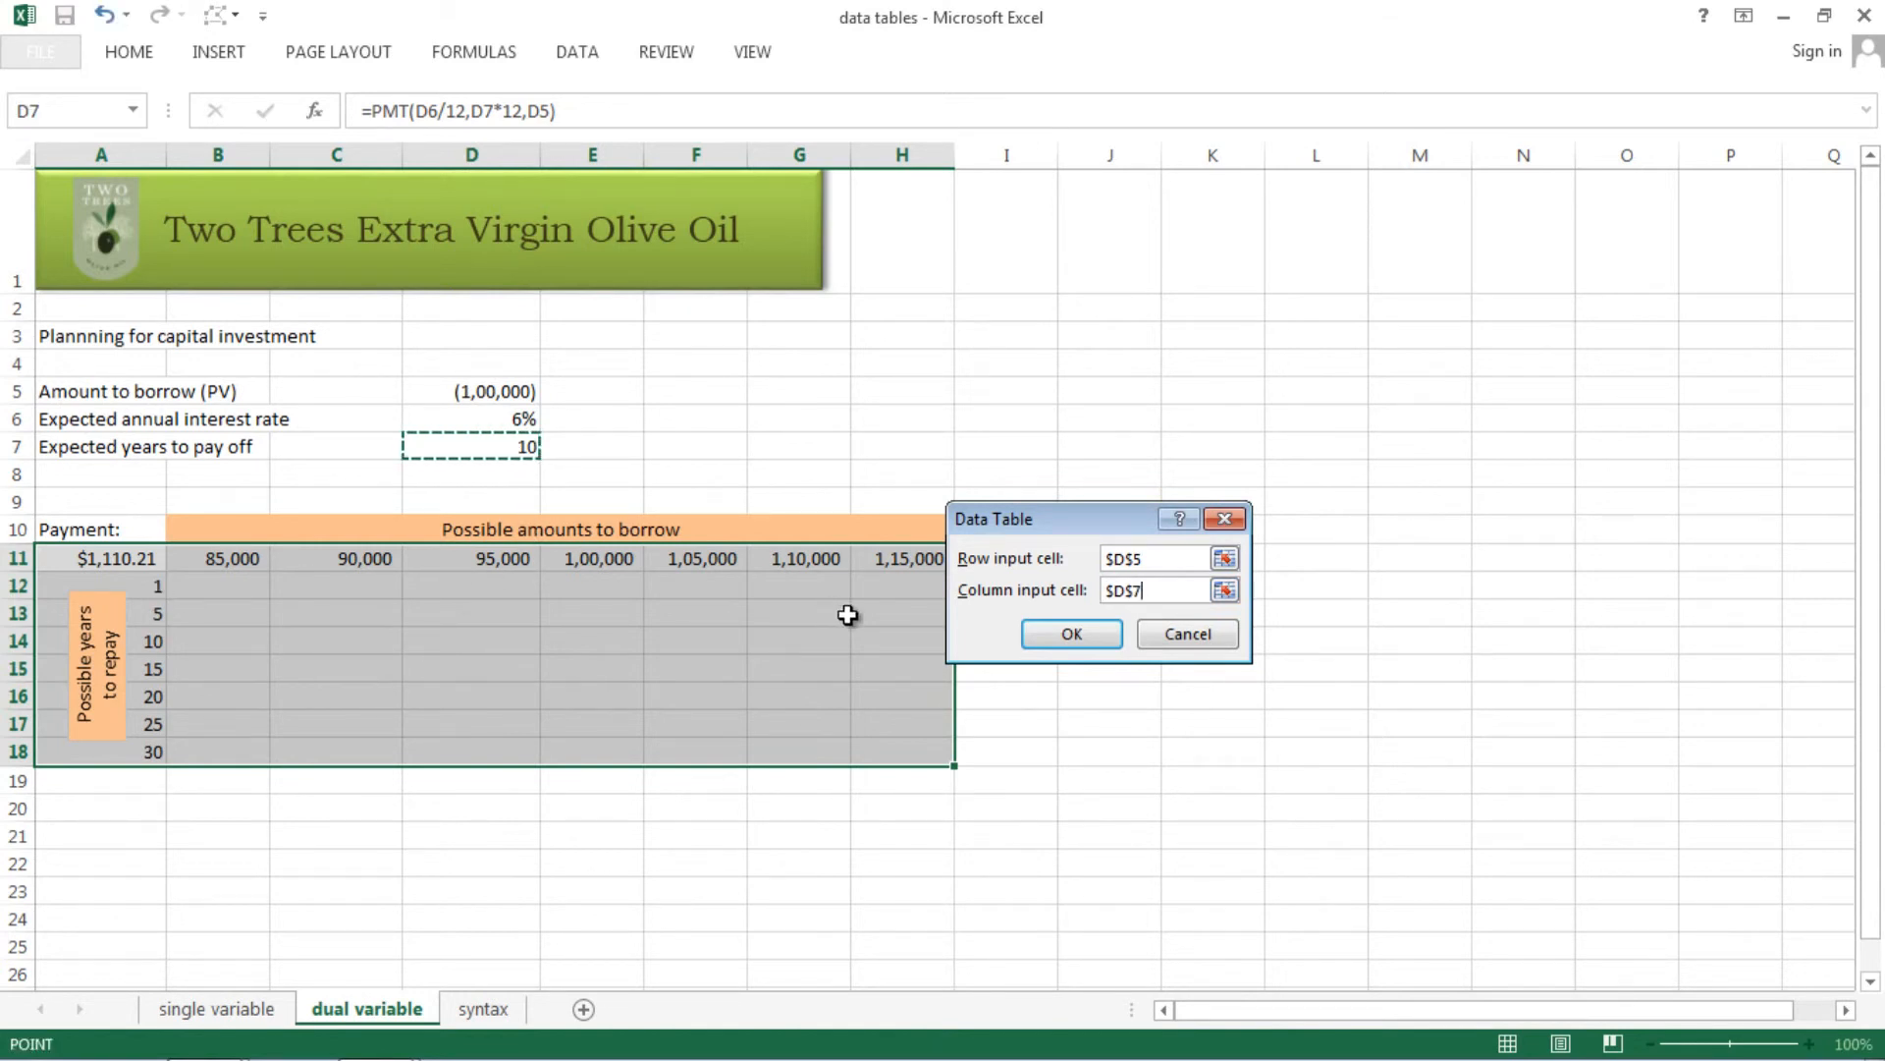
left_click(1053, 633)
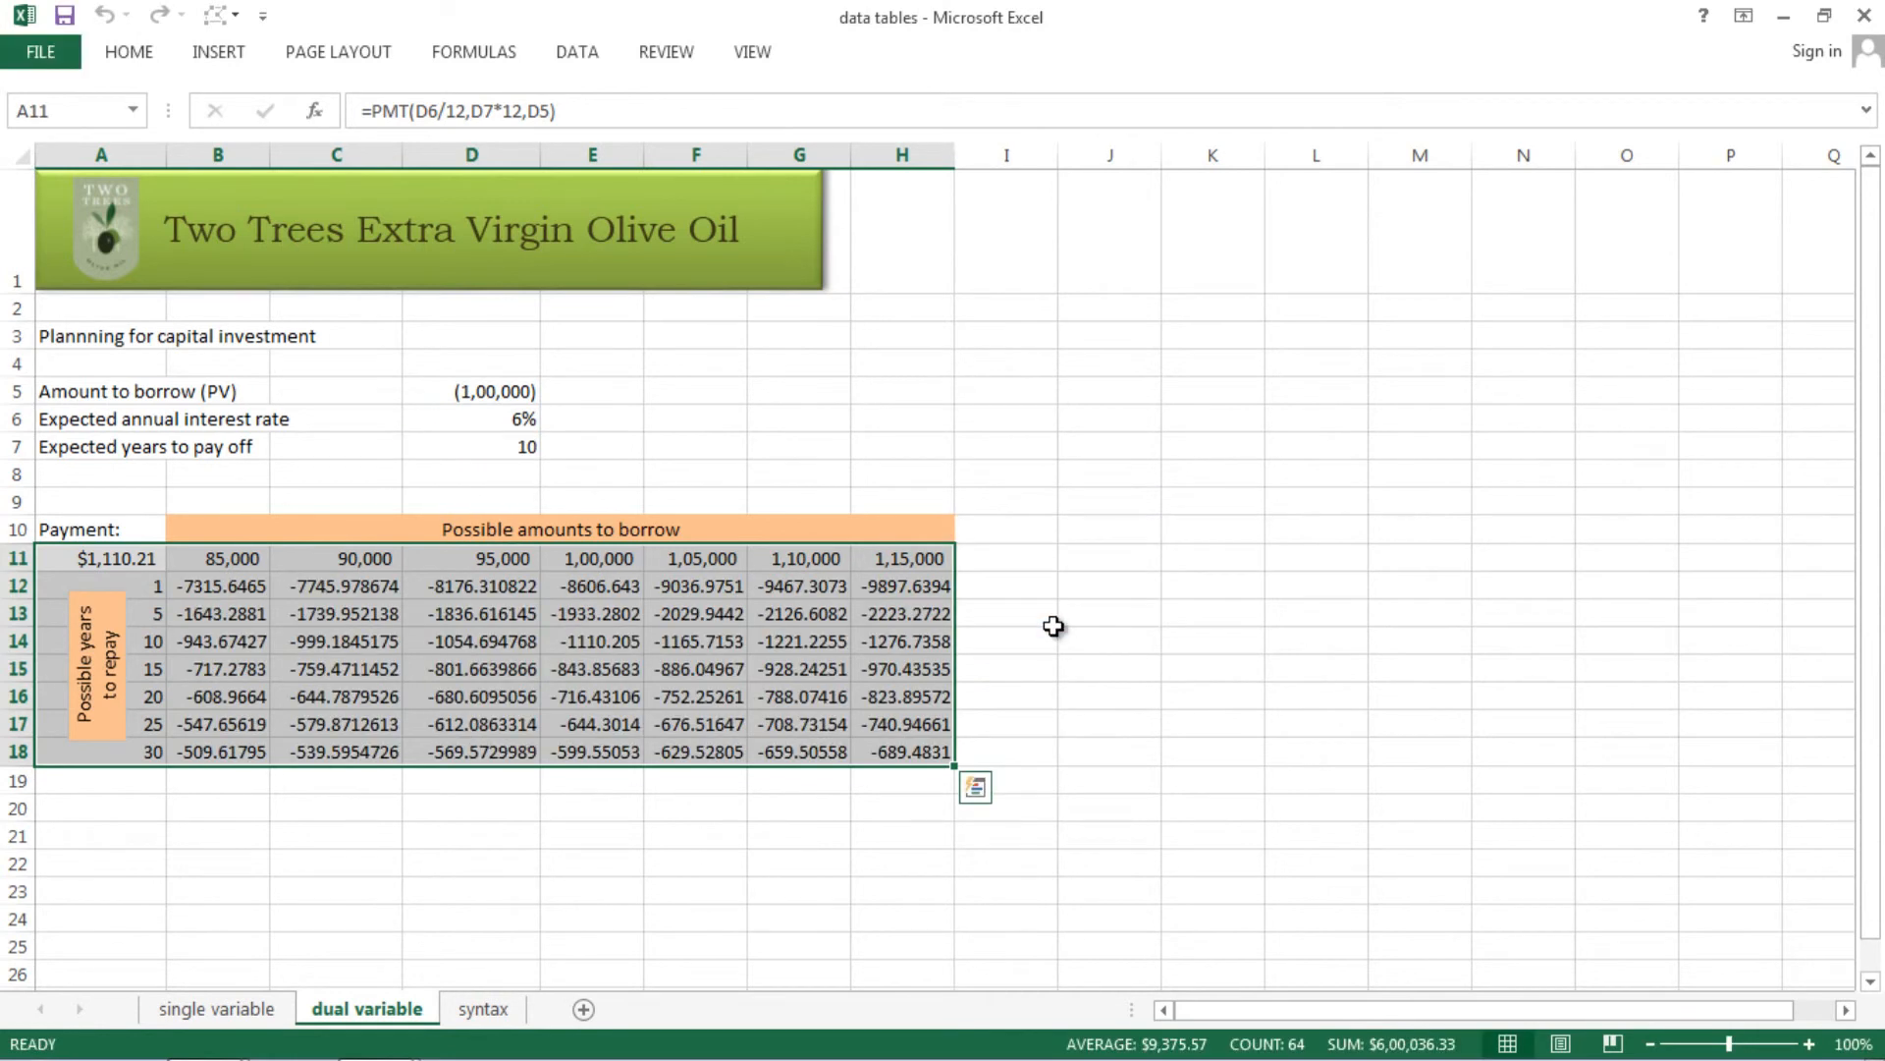
Examine the payments in B12:H18 for different years and amounts, comparing their TABLE formula with the PMT formula in A11.
left_click(589, 693)
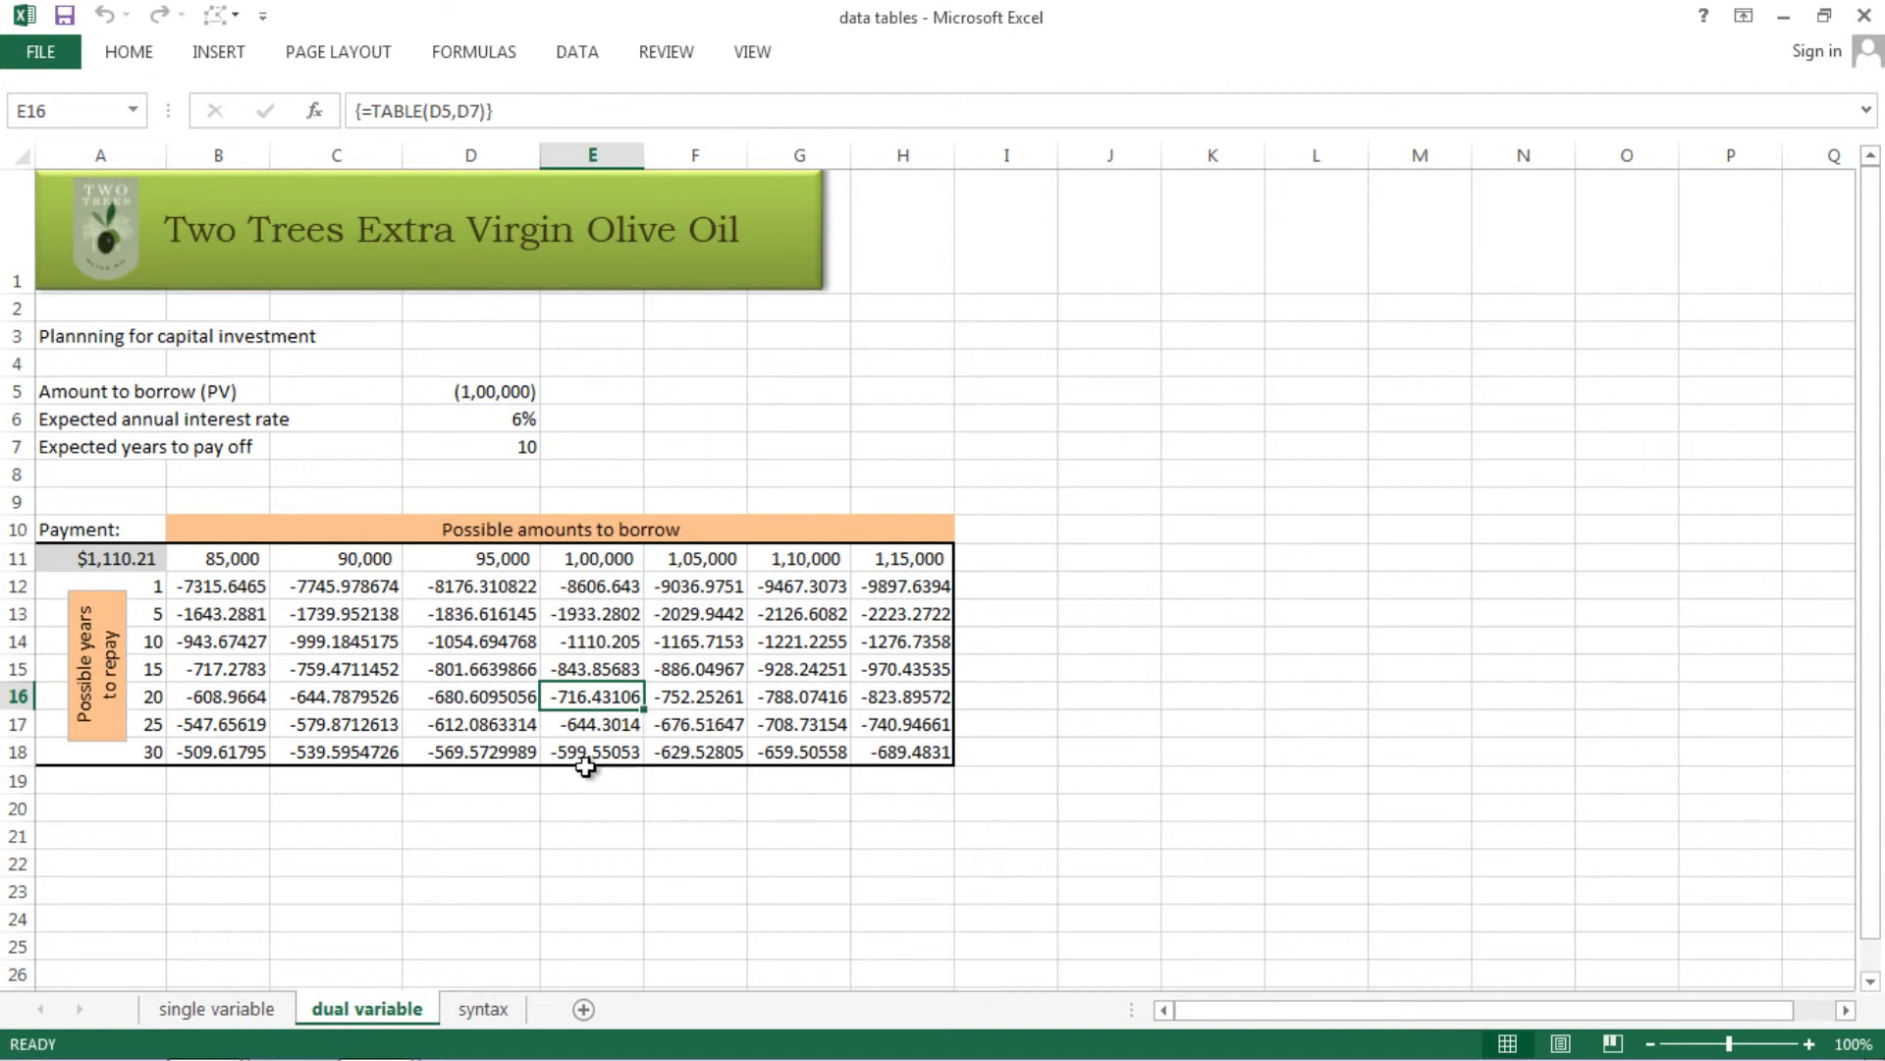
left_click(337, 636)
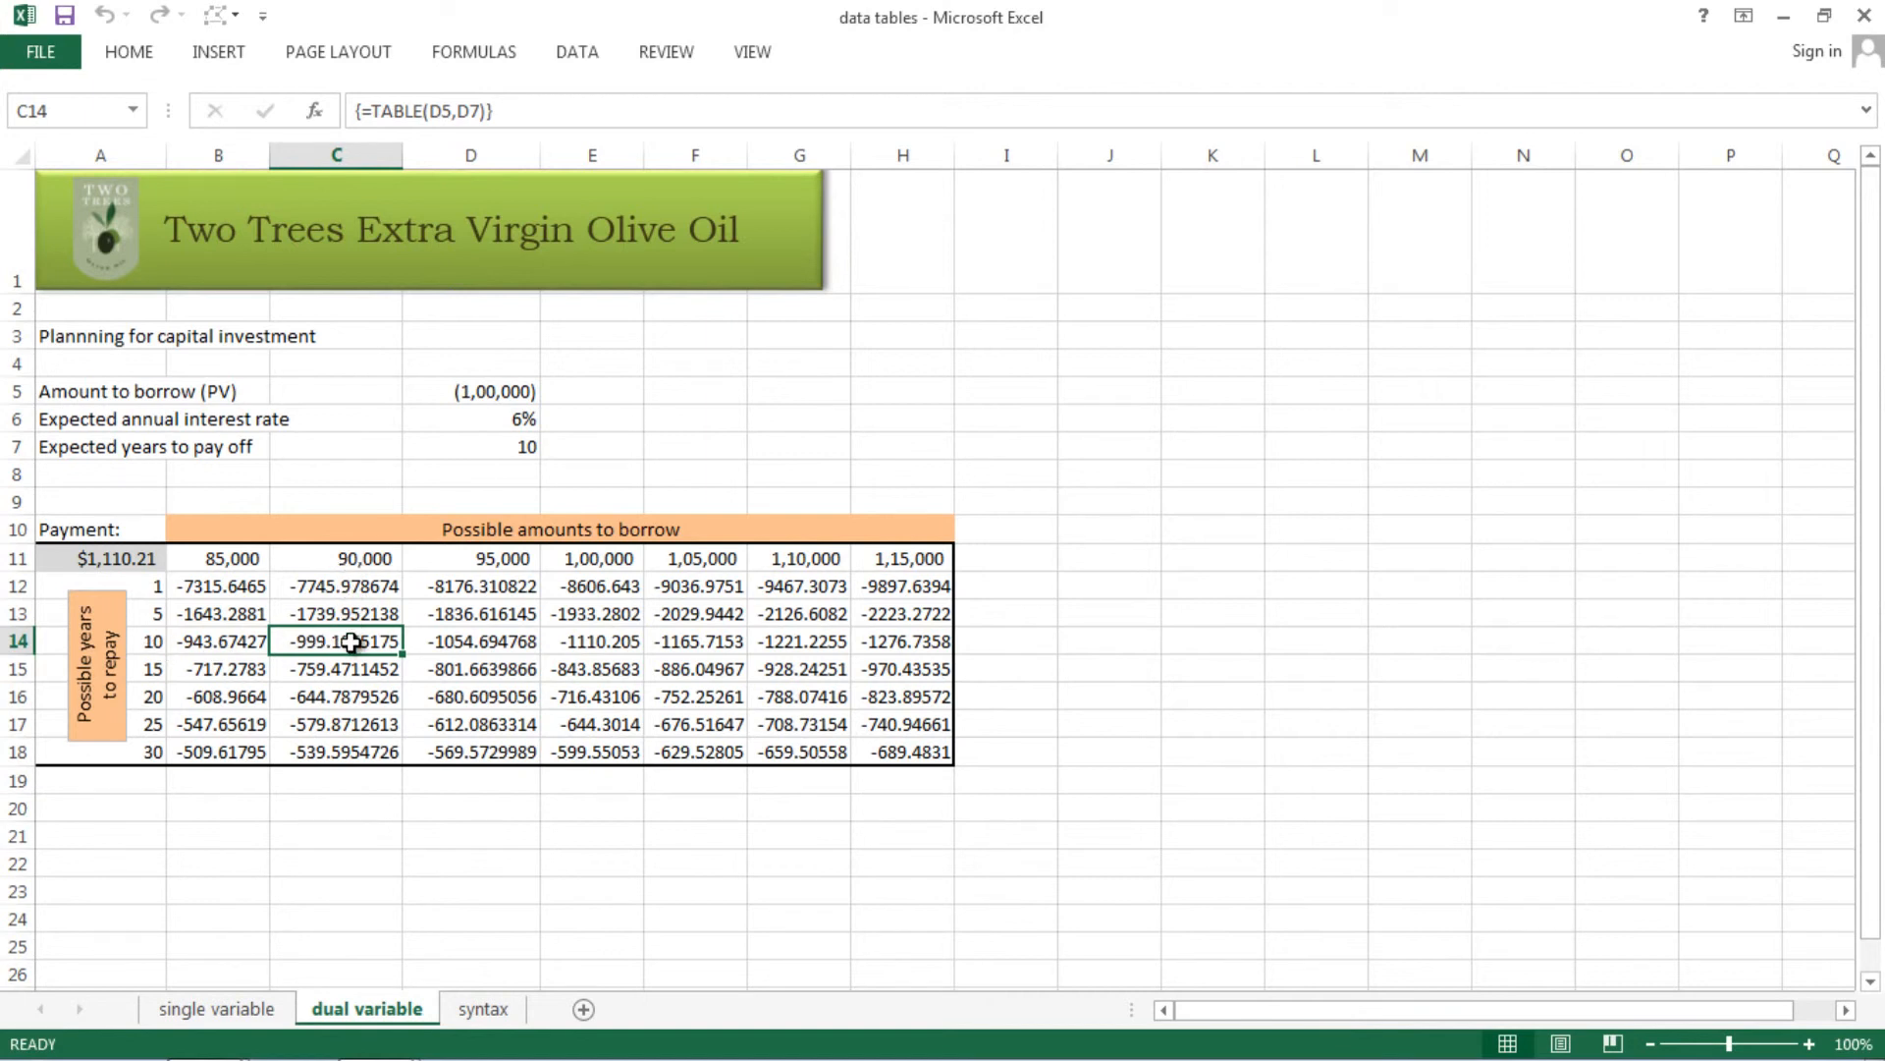
left_click(356, 672)
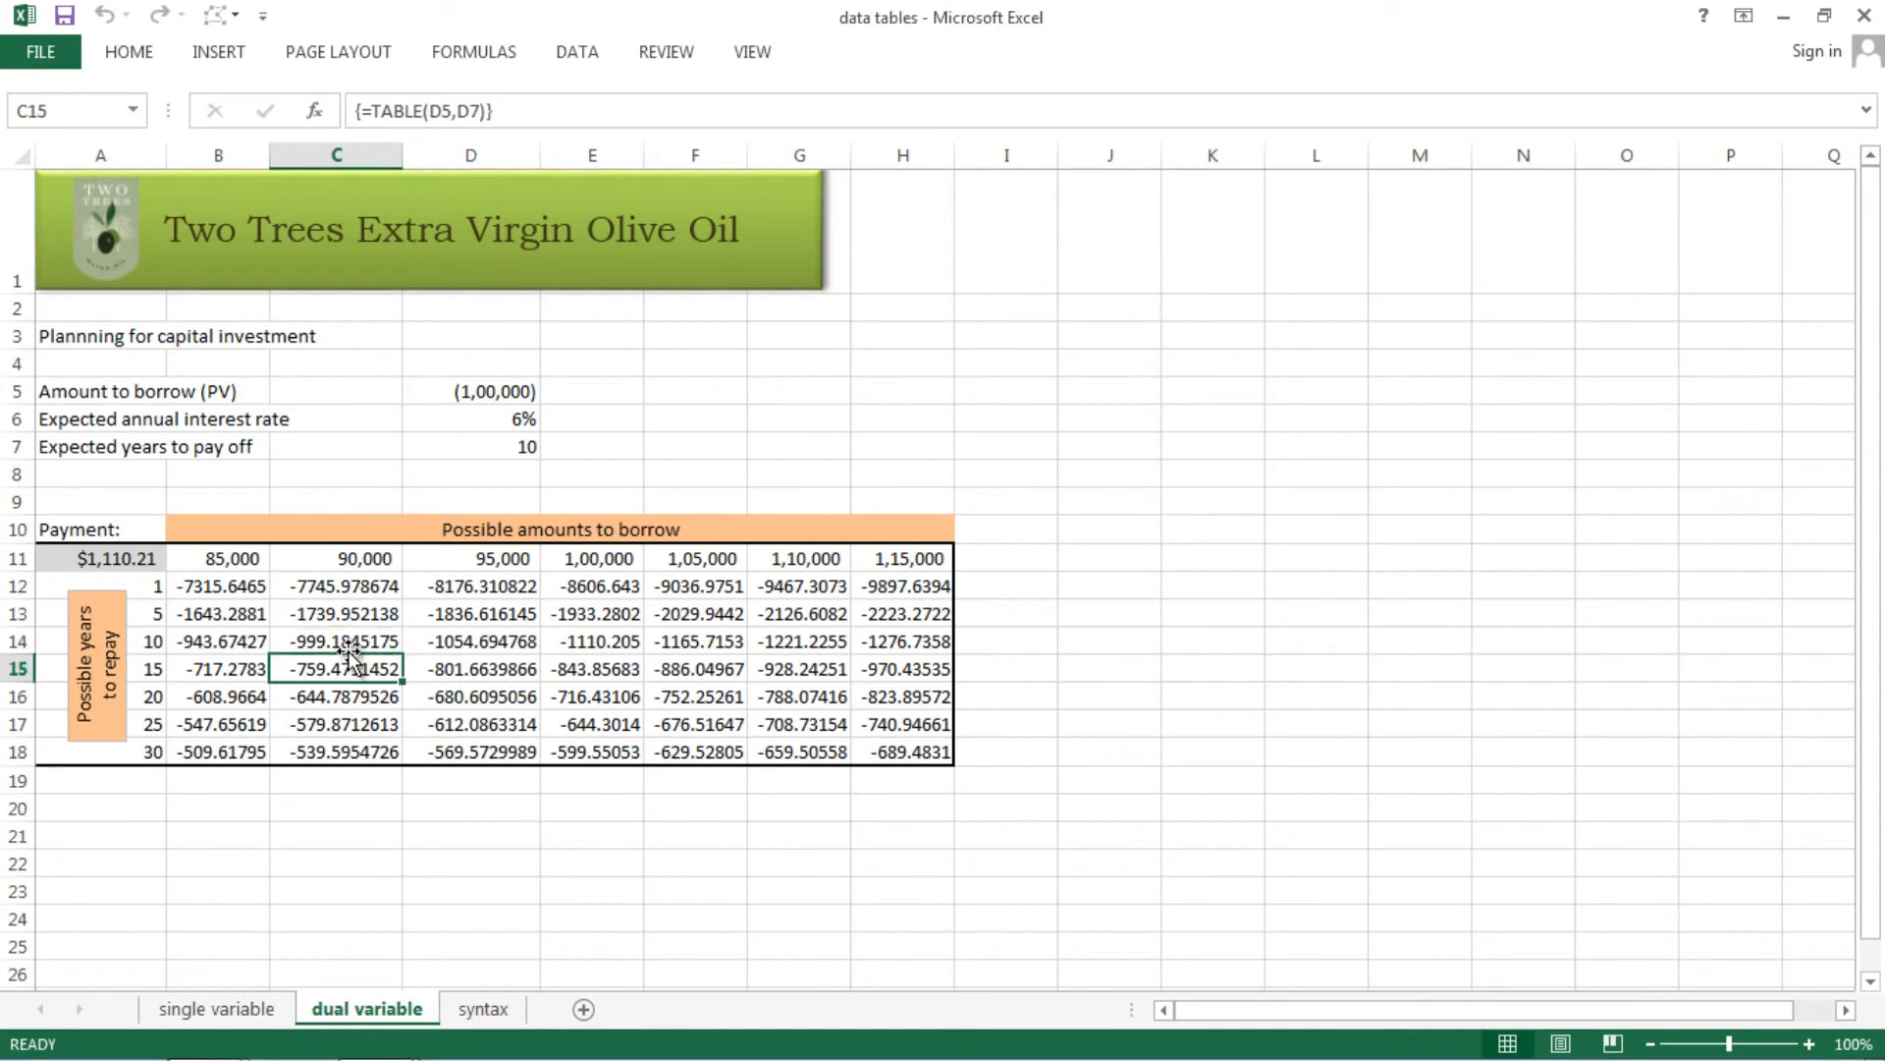
left_click(346, 636)
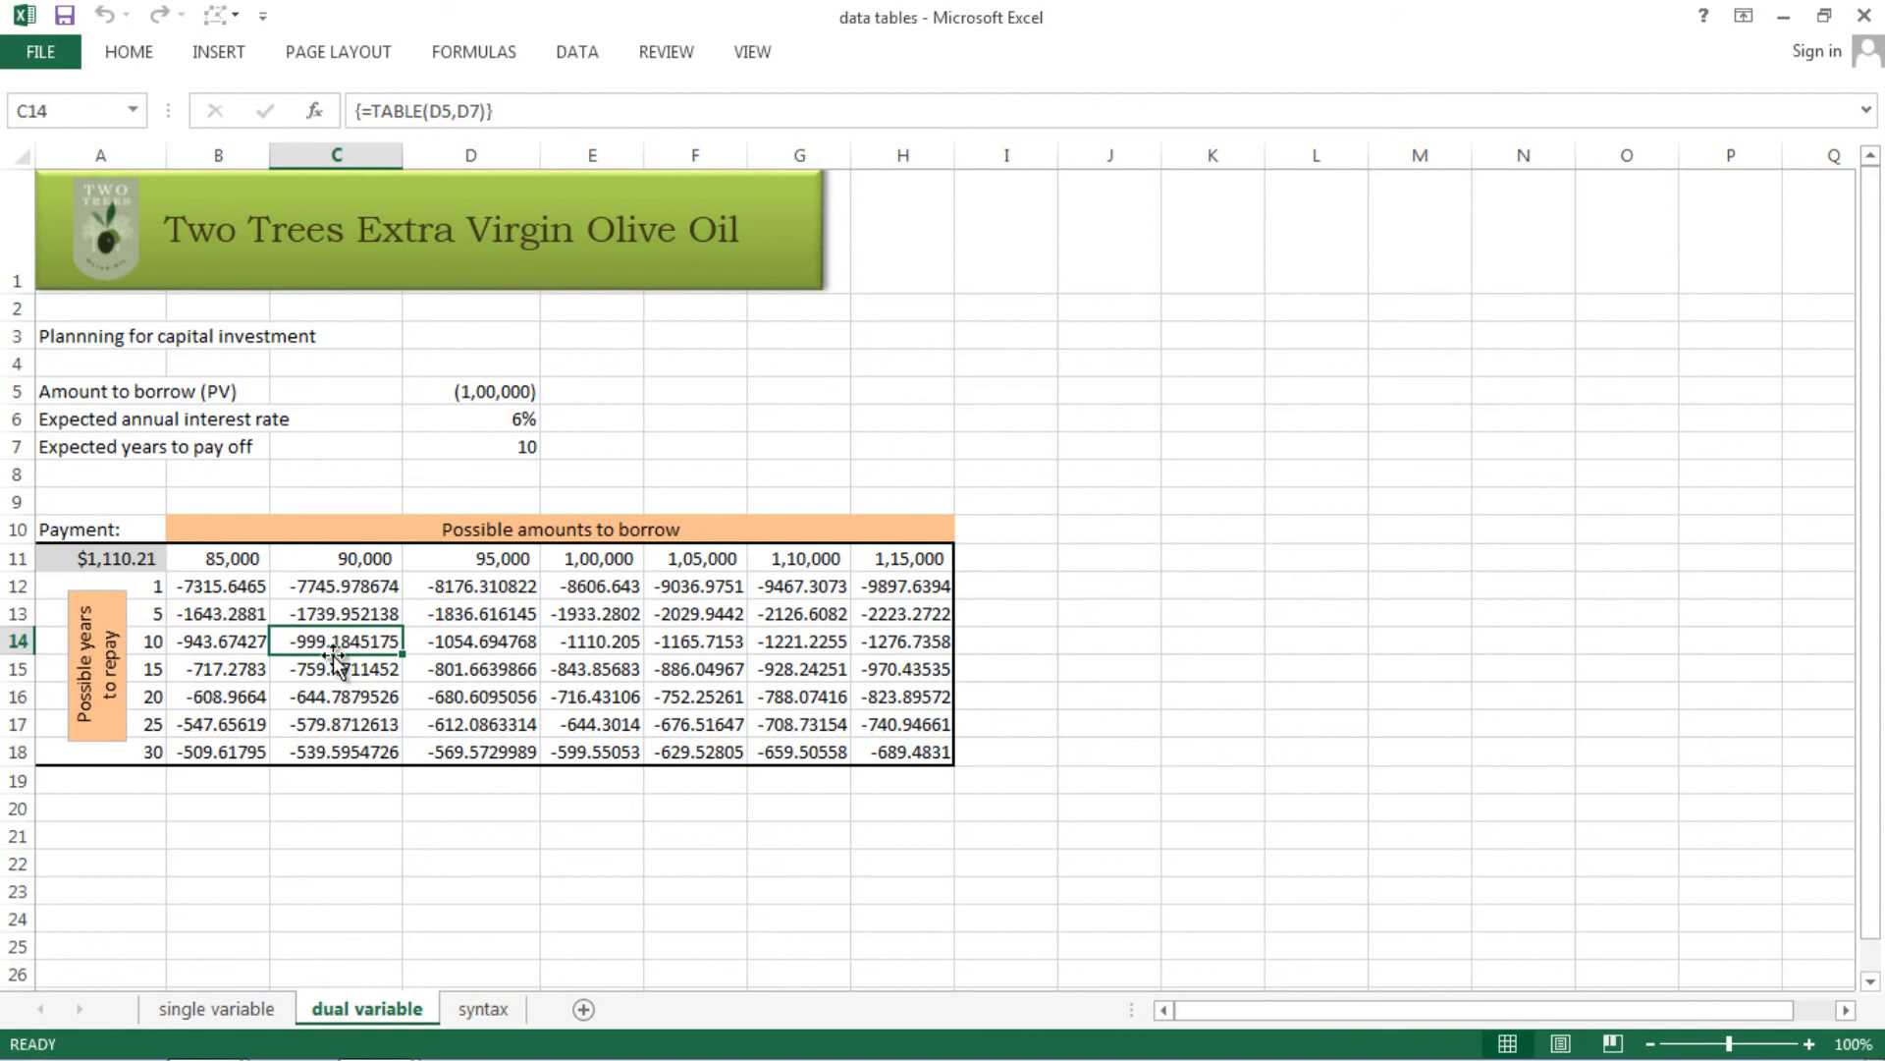
left_click(626, 644)
left_click(901, 640)
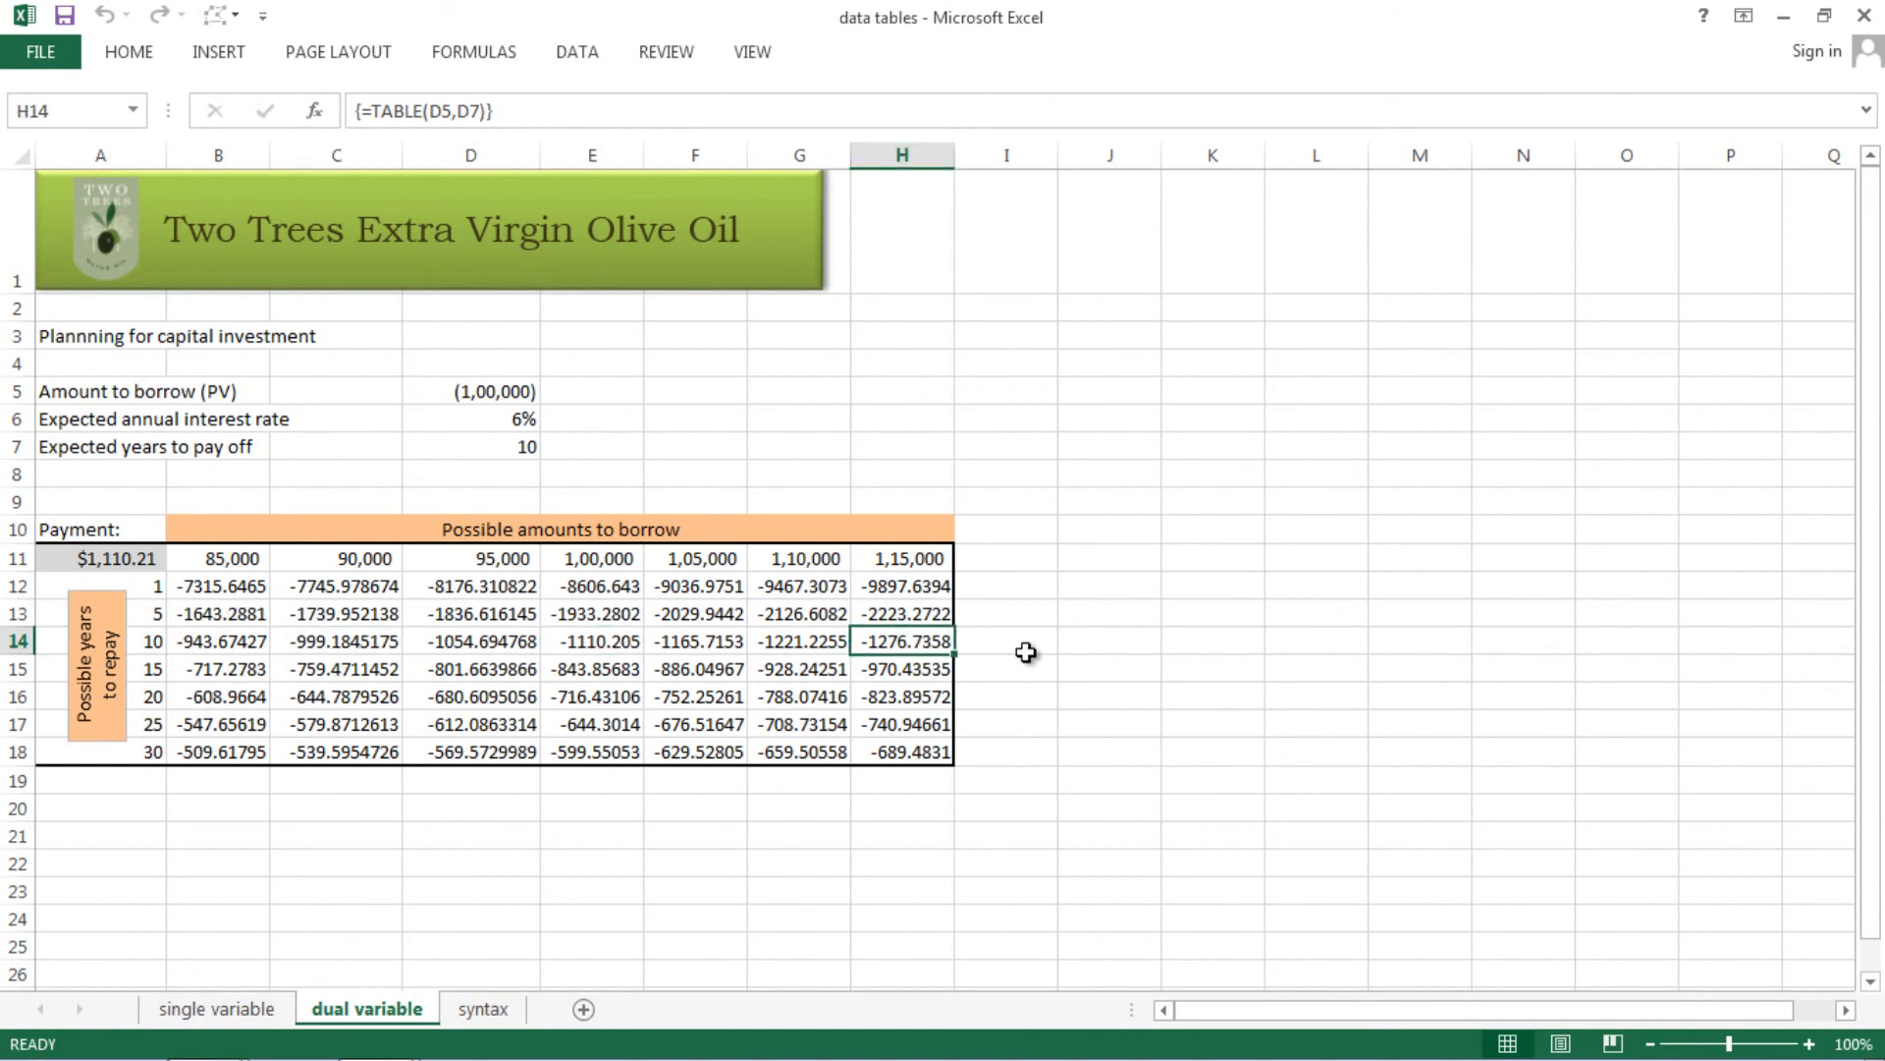
left_click(526, 803)
left_click(535, 720)
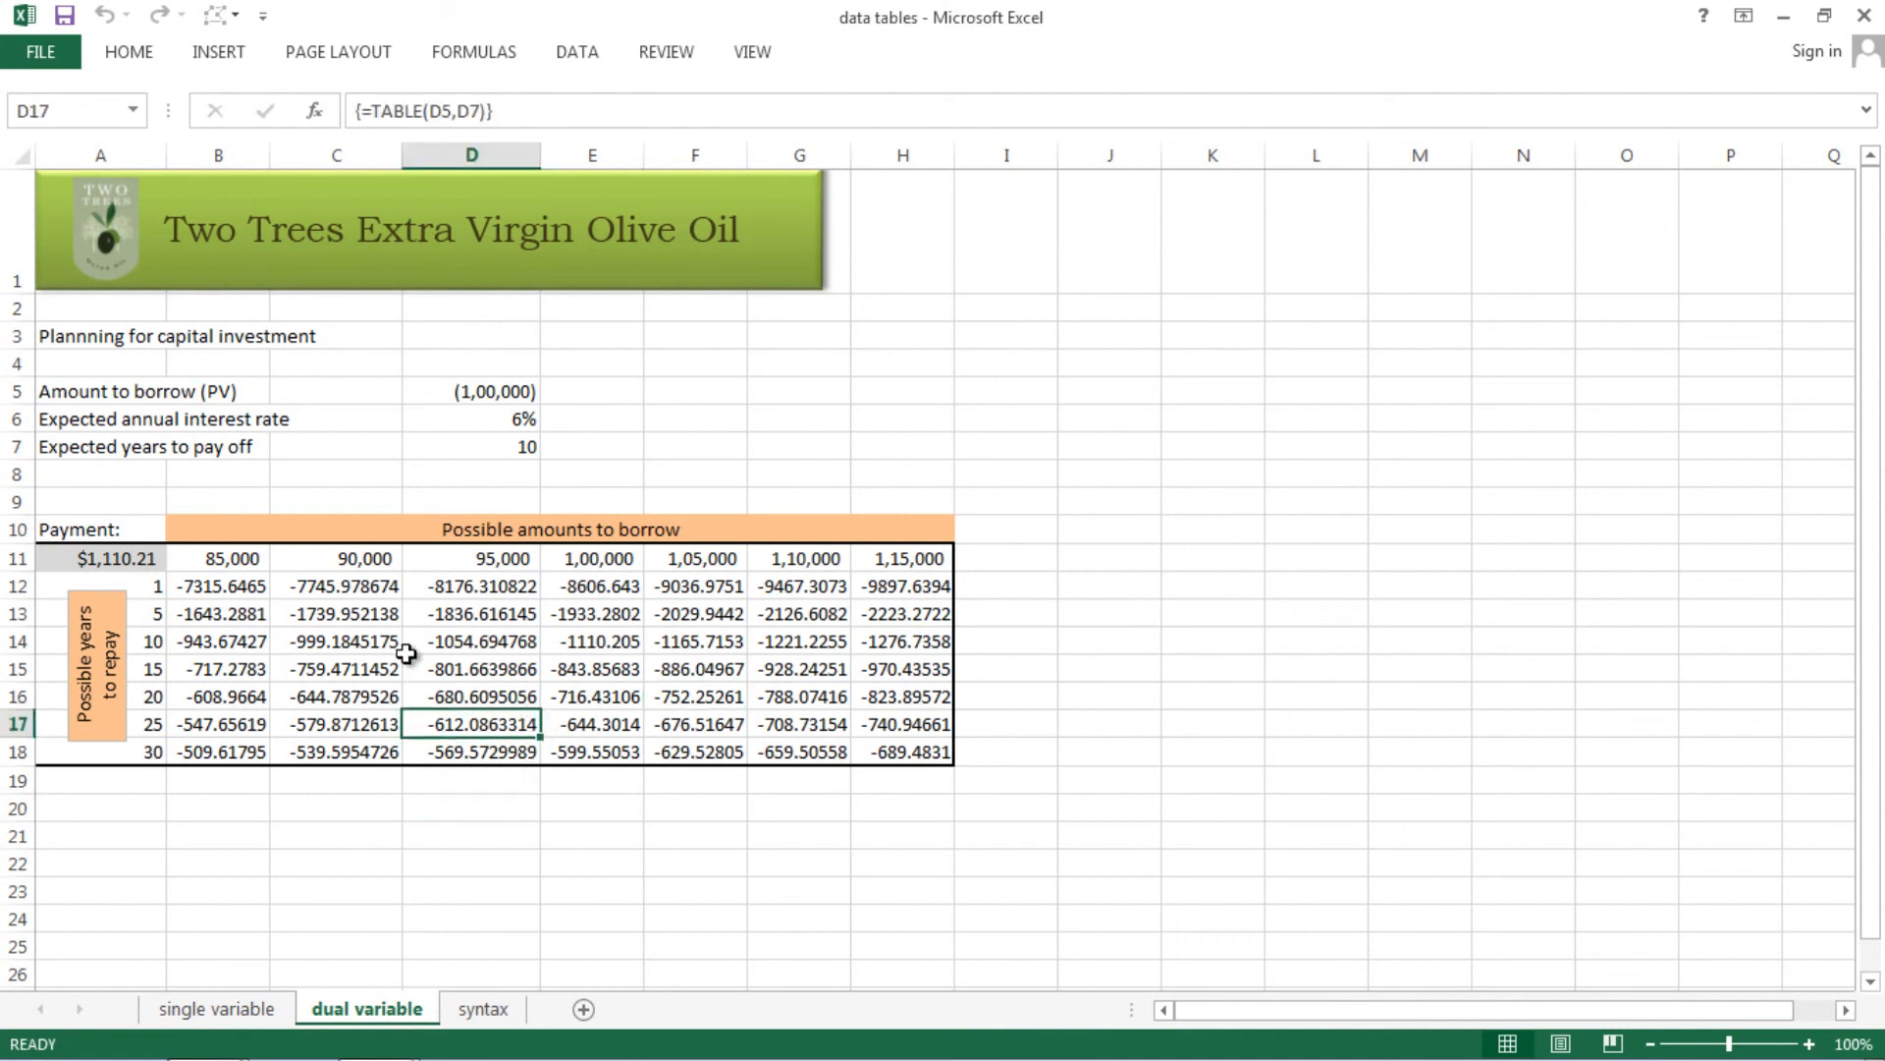
left_click(412, 643)
left_click(133, 563)
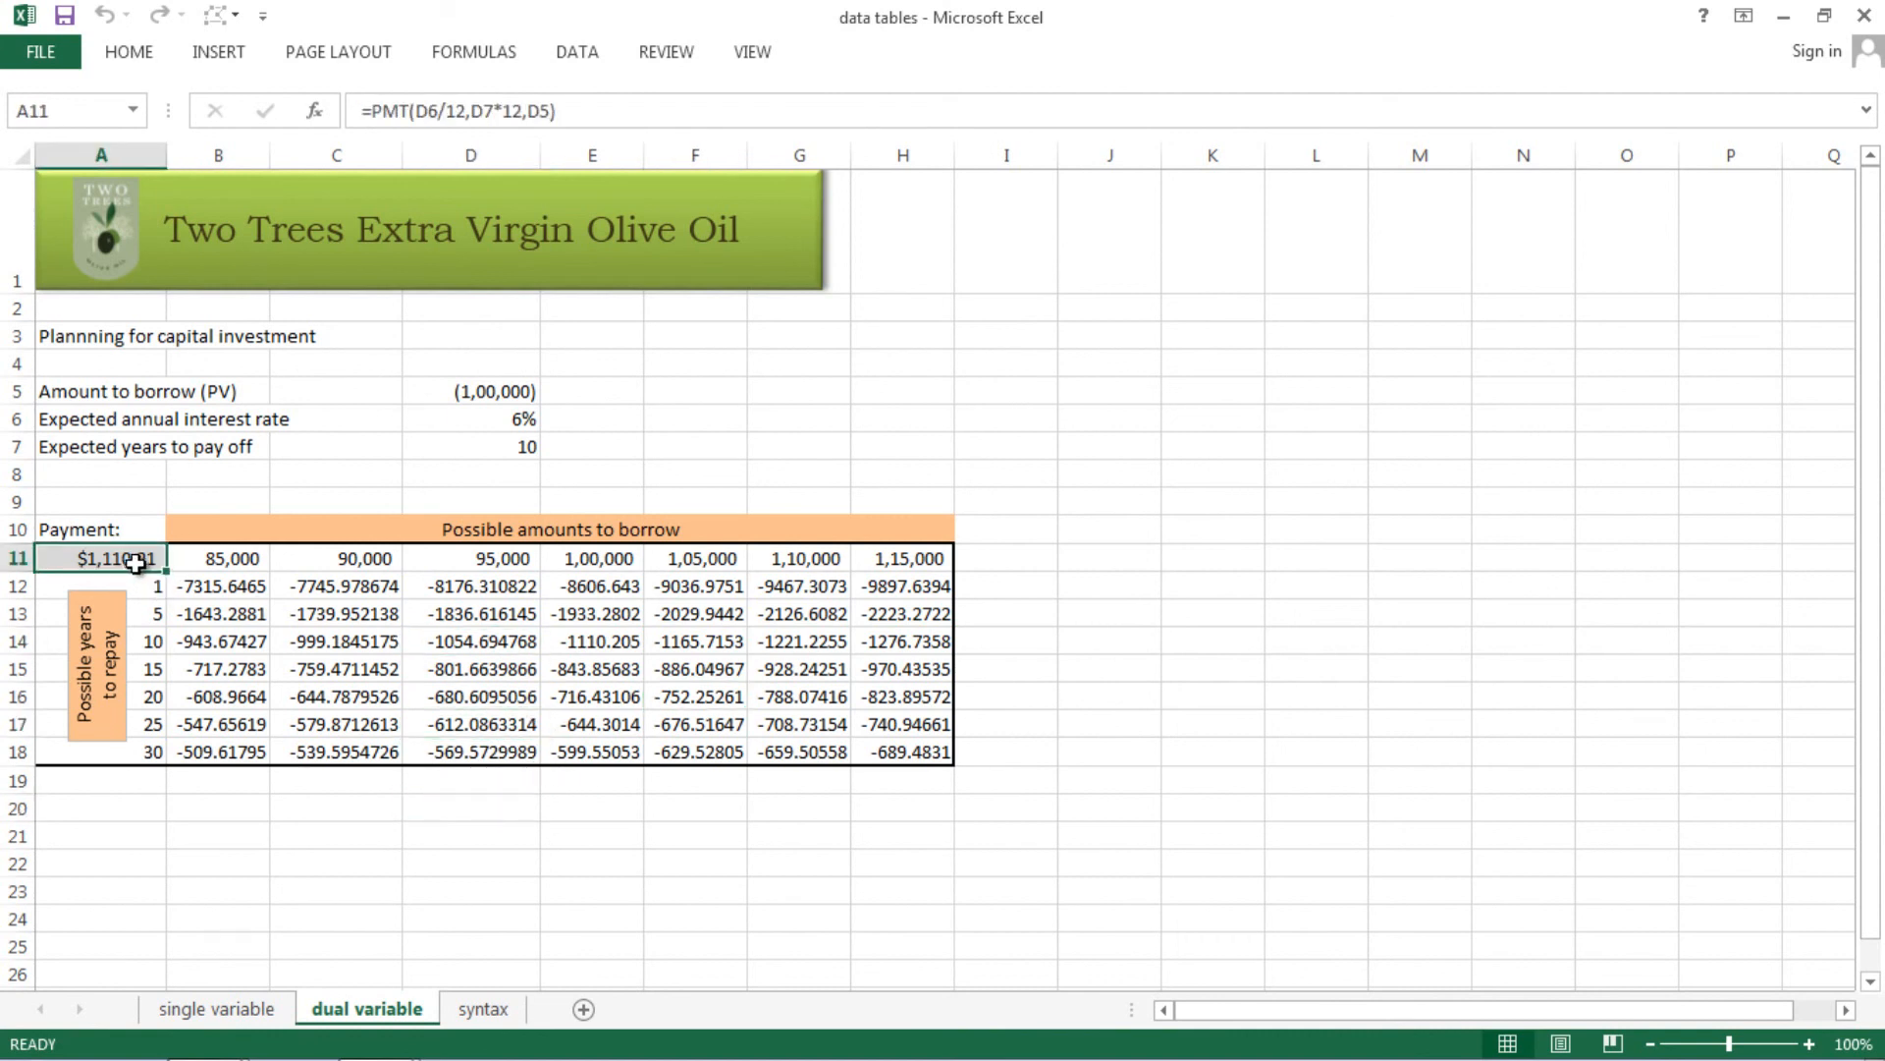
left_click(507, 669)
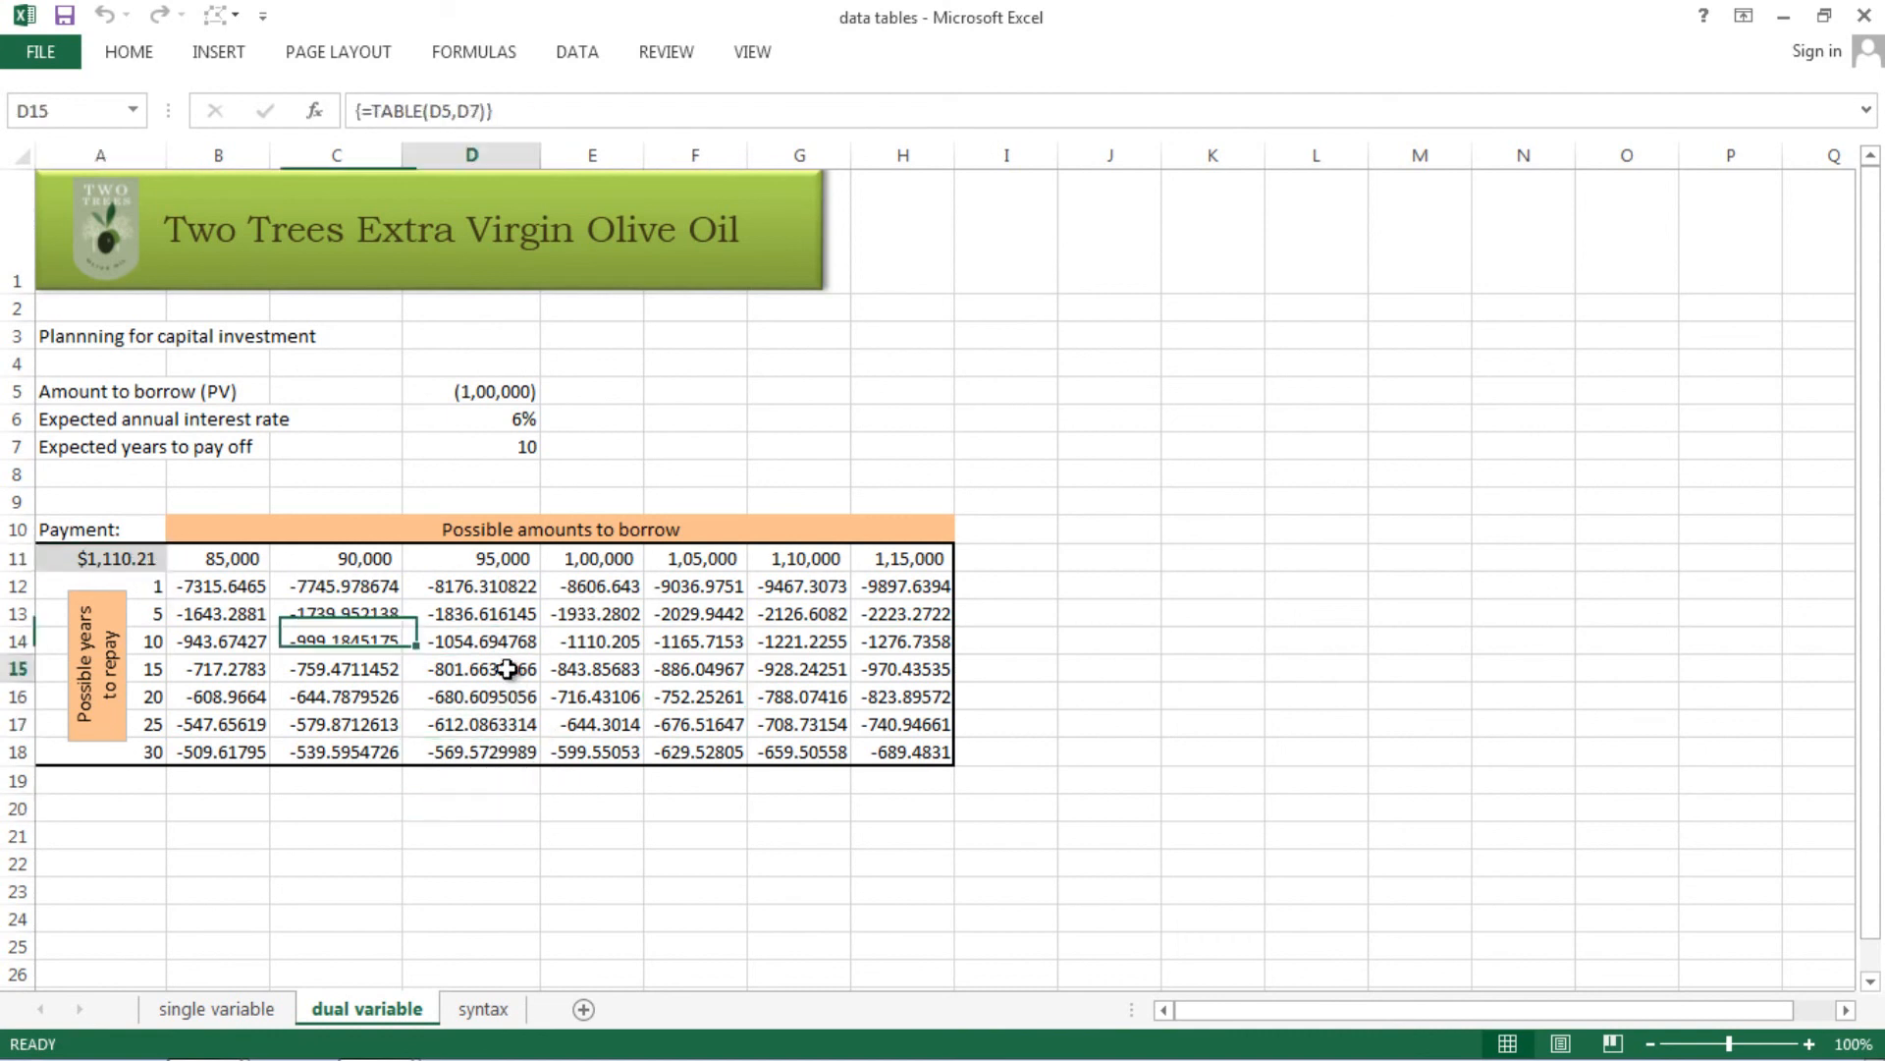
left_click(707, 784)
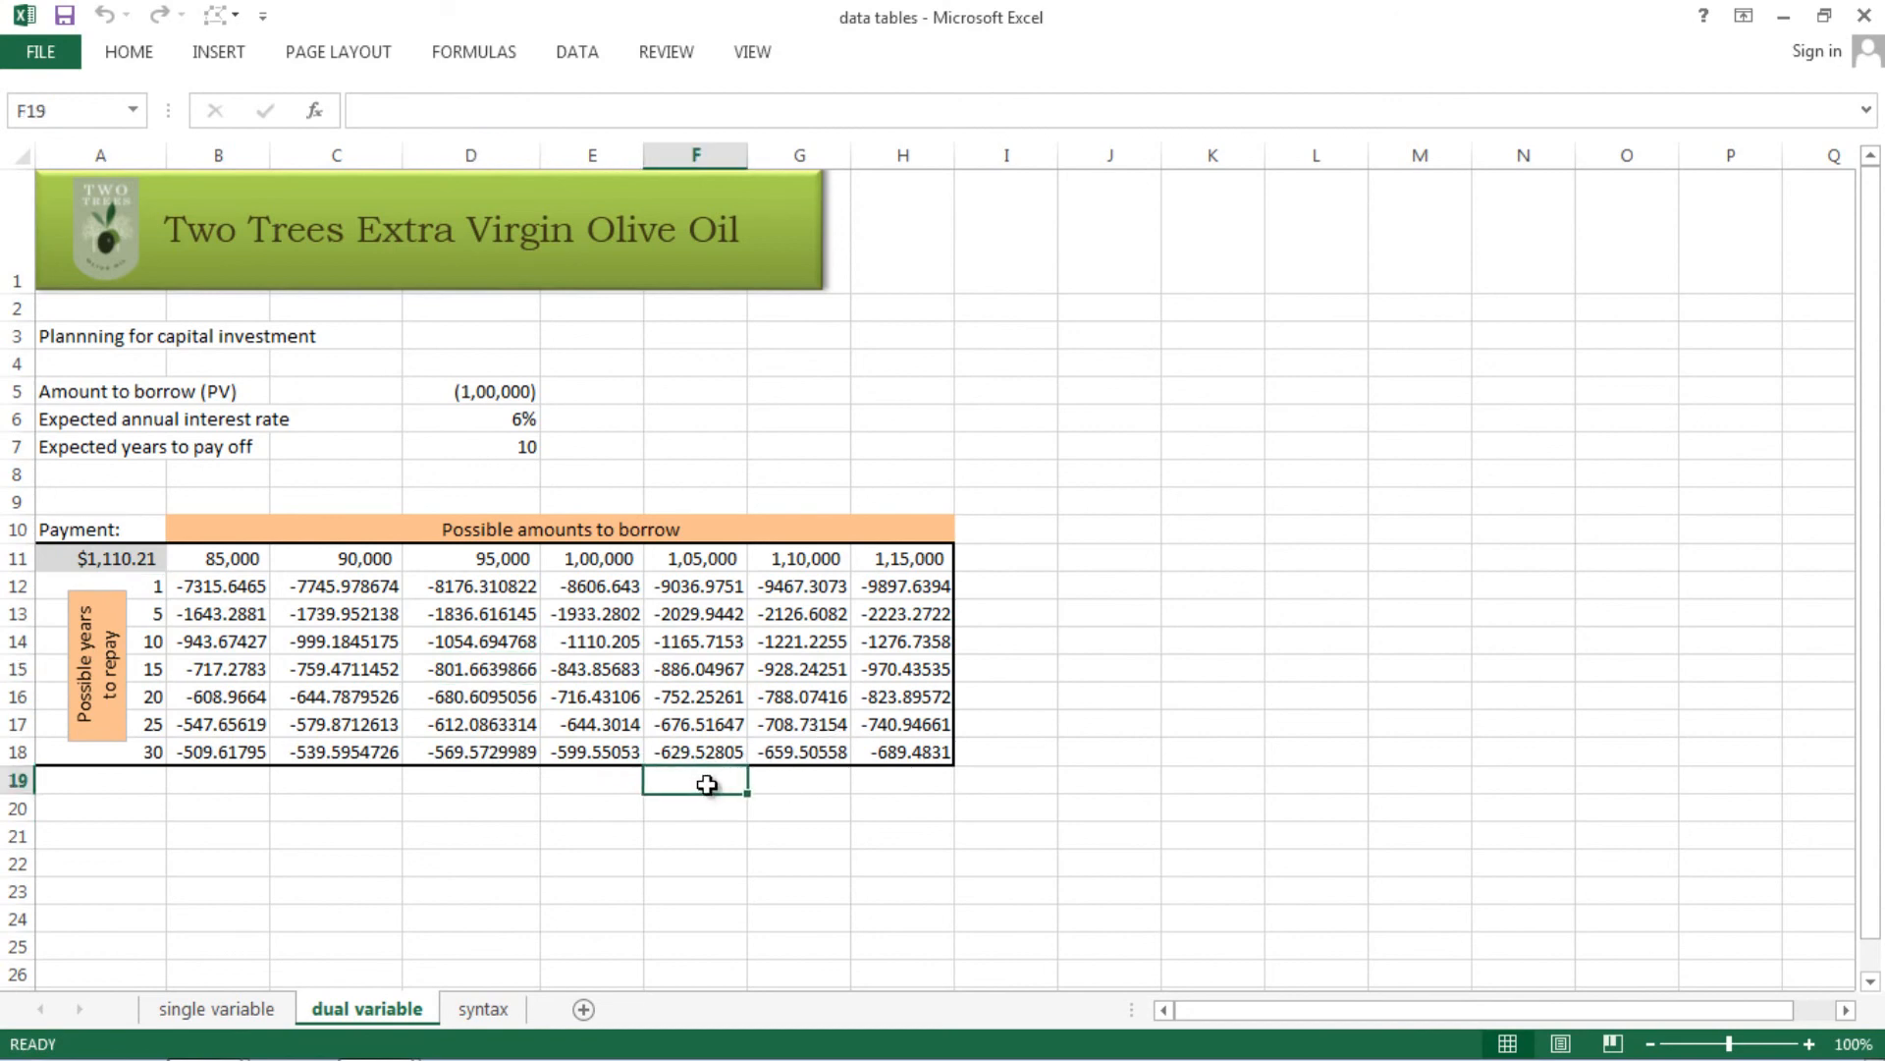